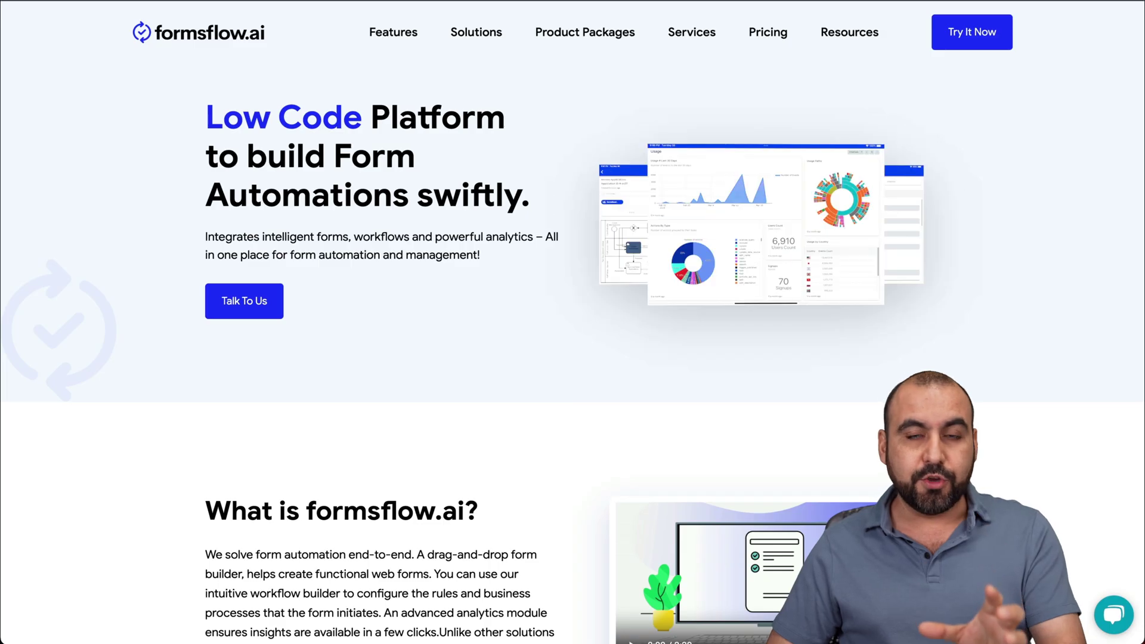
# Bring up the designer's Forms list showing the single form 'new'.
pyautogui.moveTo(893, 110)
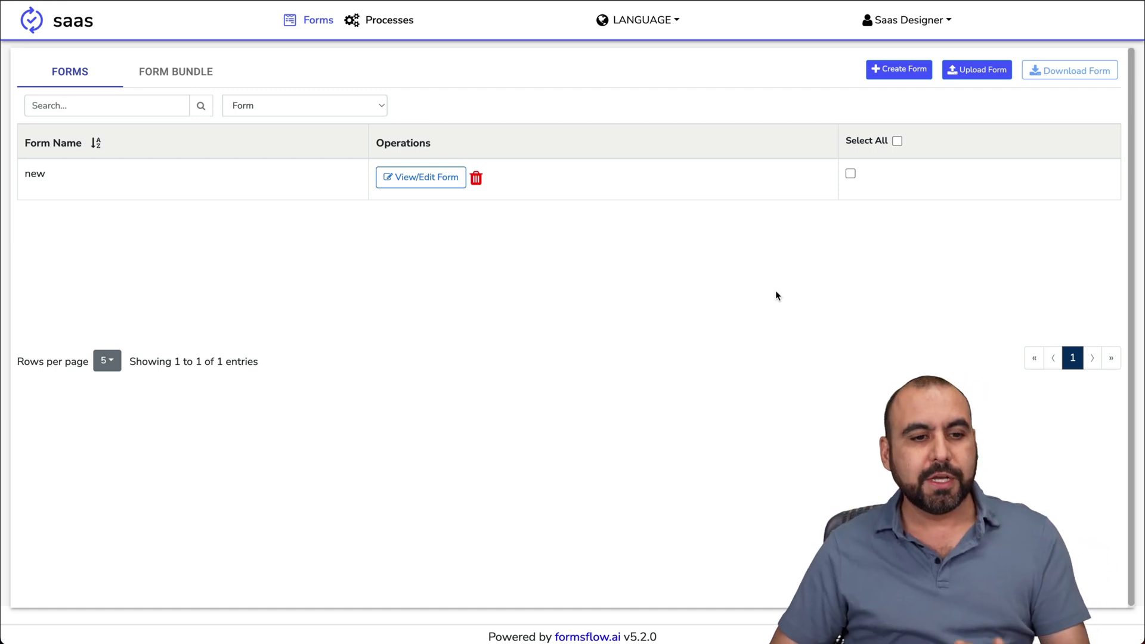
# Start a new form titled 'Test for video', keeping Display as Form and Type Form.
pyautogui.click(903, 70)
pyautogui.scroll(-5, 590, 80)
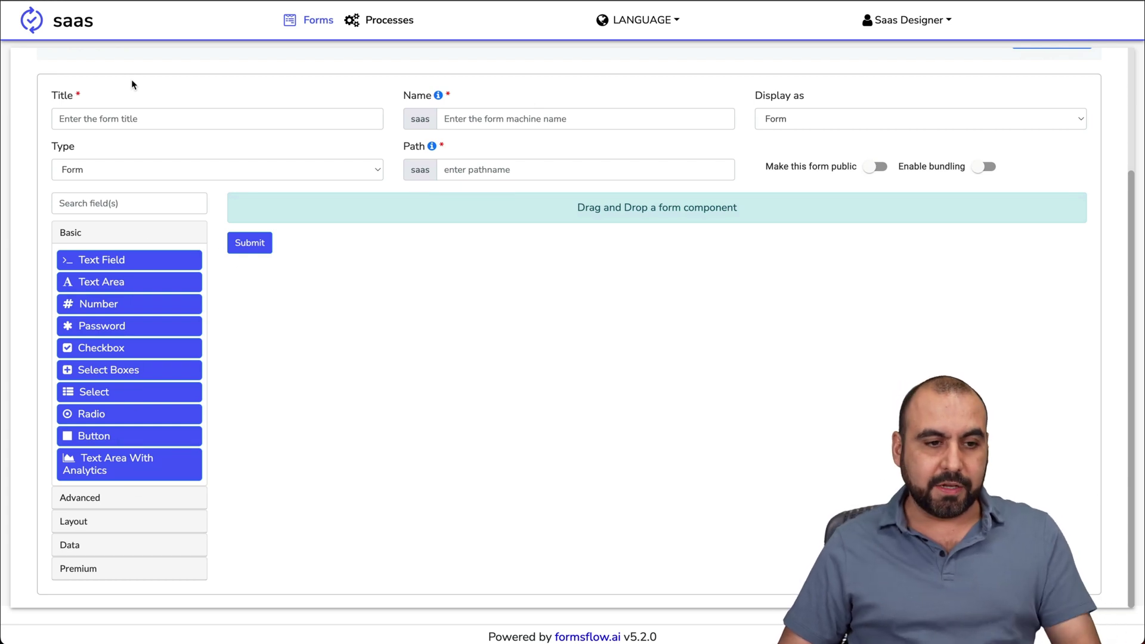
pyautogui.click(133, 114)
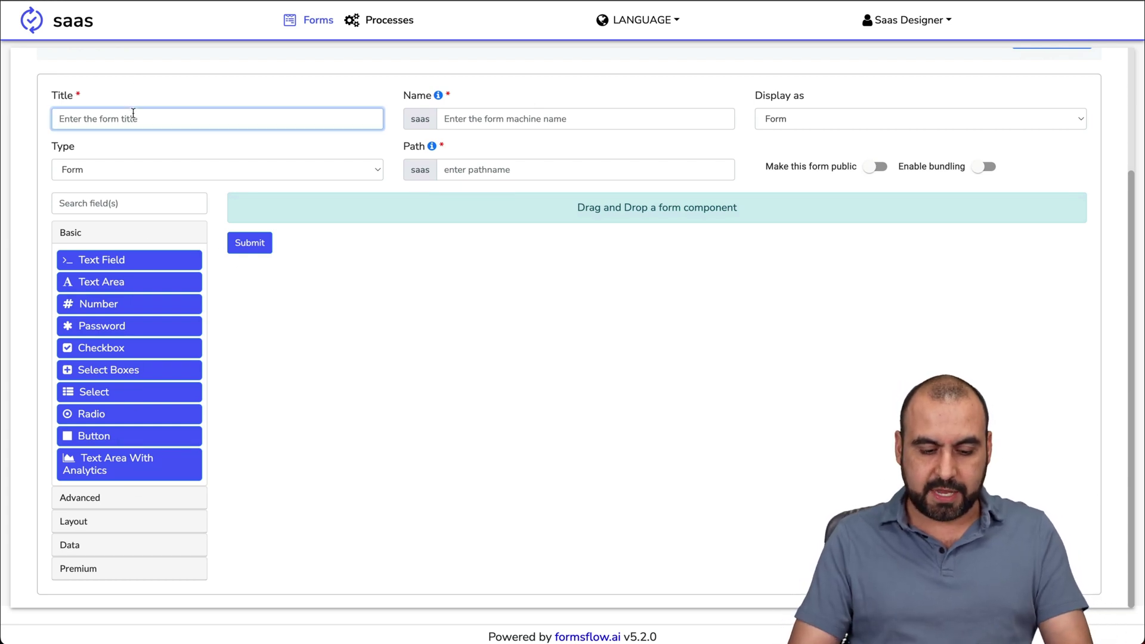
pyautogui.write('Test for video')
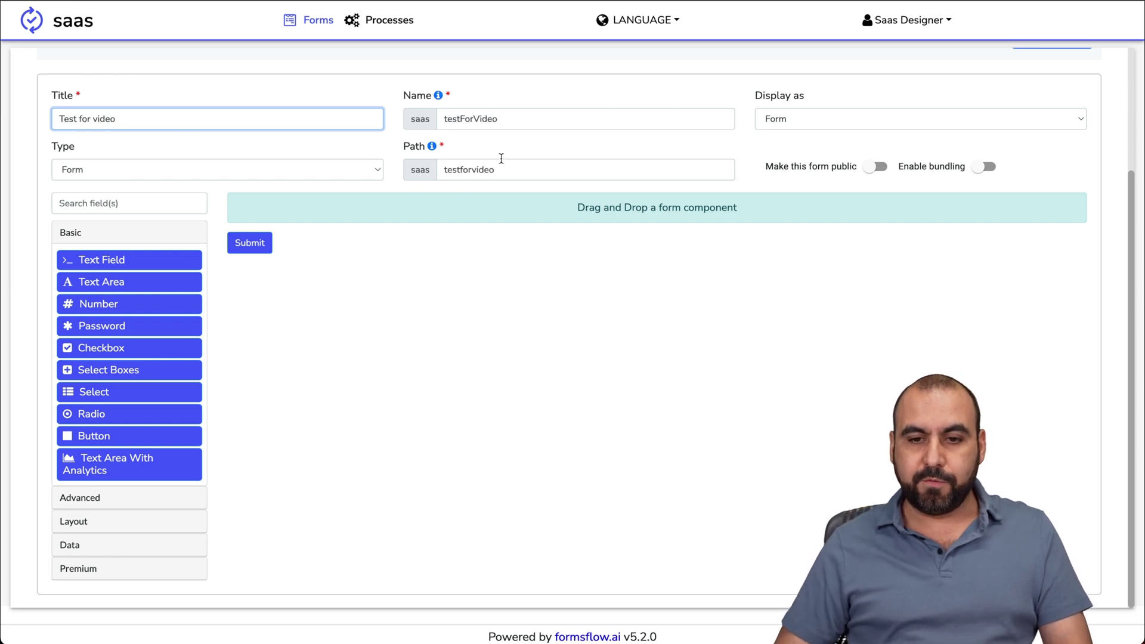
pyautogui.click(807, 118)
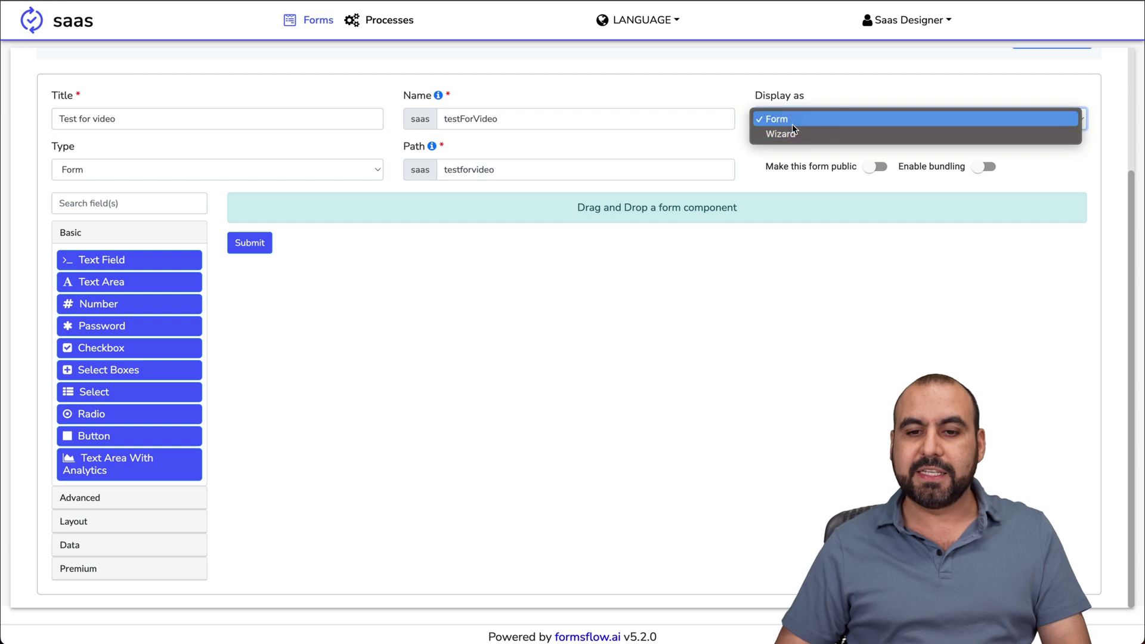
pyautogui.click(741, 140)
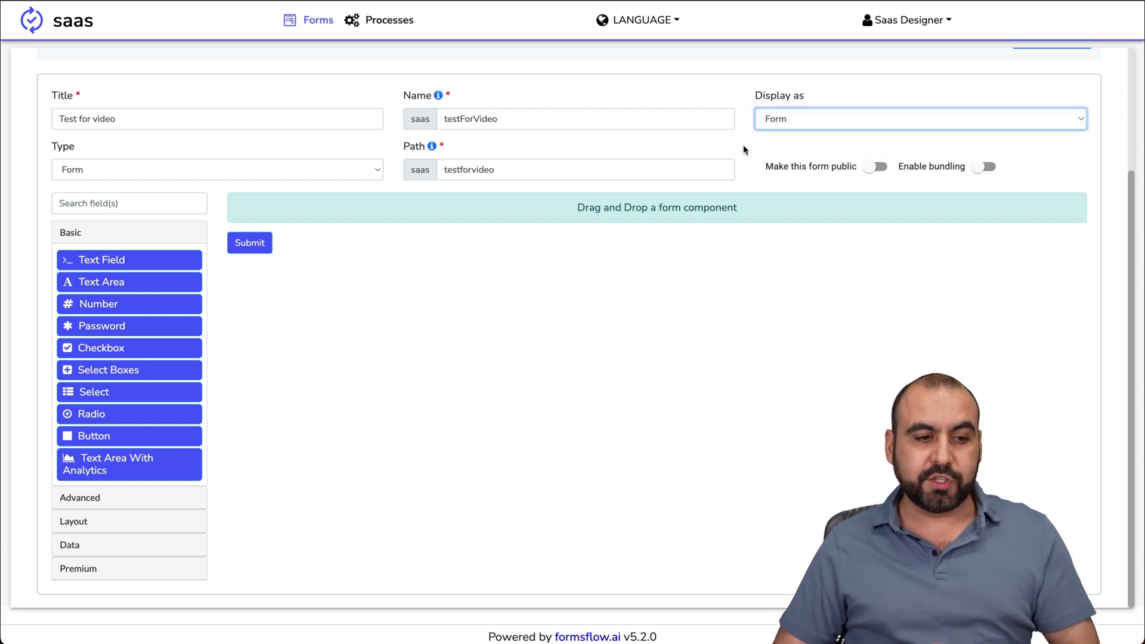
pyautogui.click(100, 173)
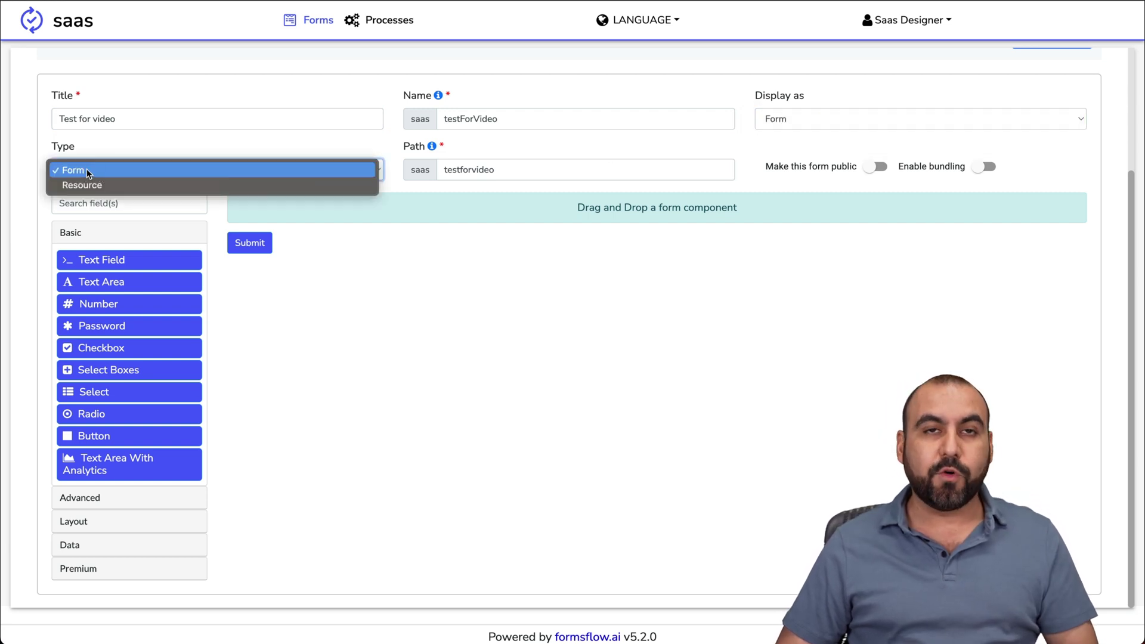
pyautogui.click(293, 149)
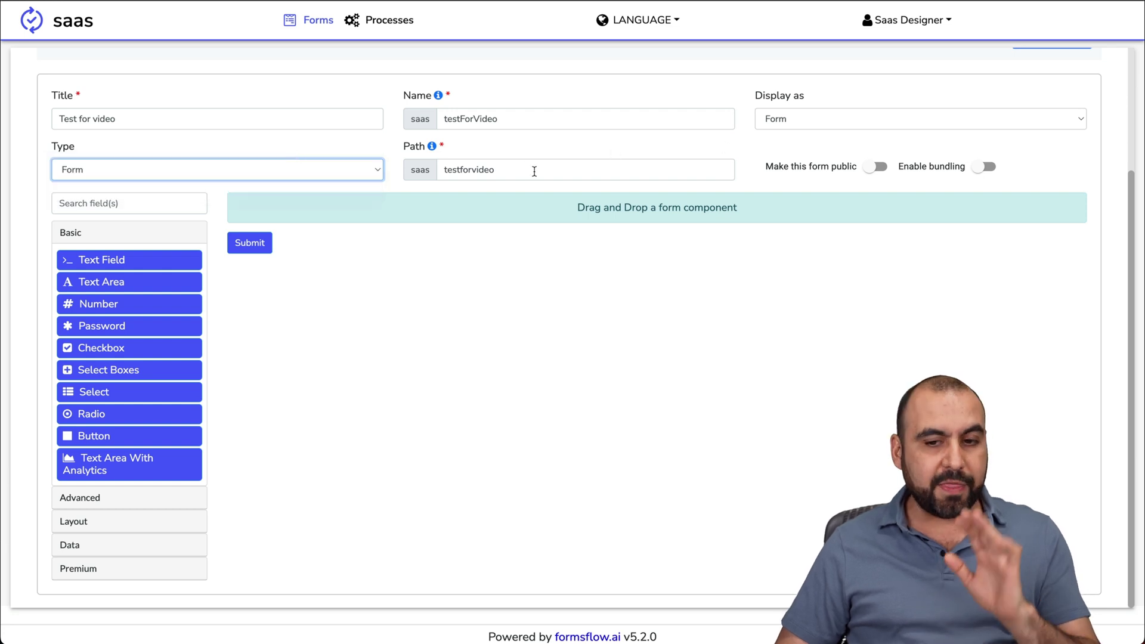
# Make the form public, enable bundling, and drag a Text Field onto it.
pyautogui.click(877, 167)
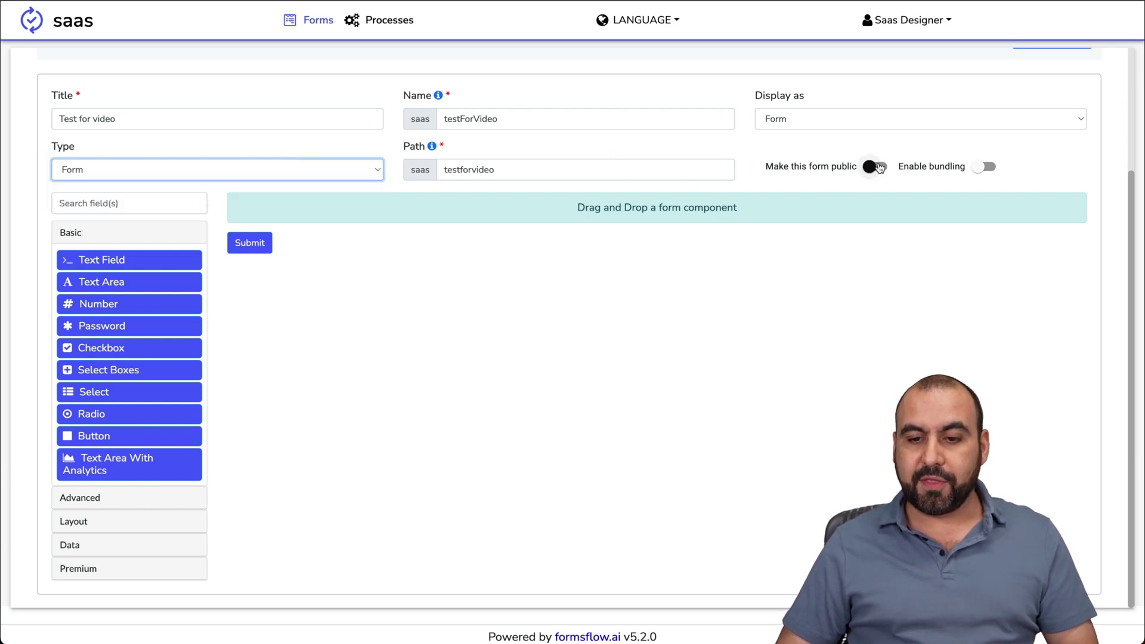
pyautogui.click(981, 167)
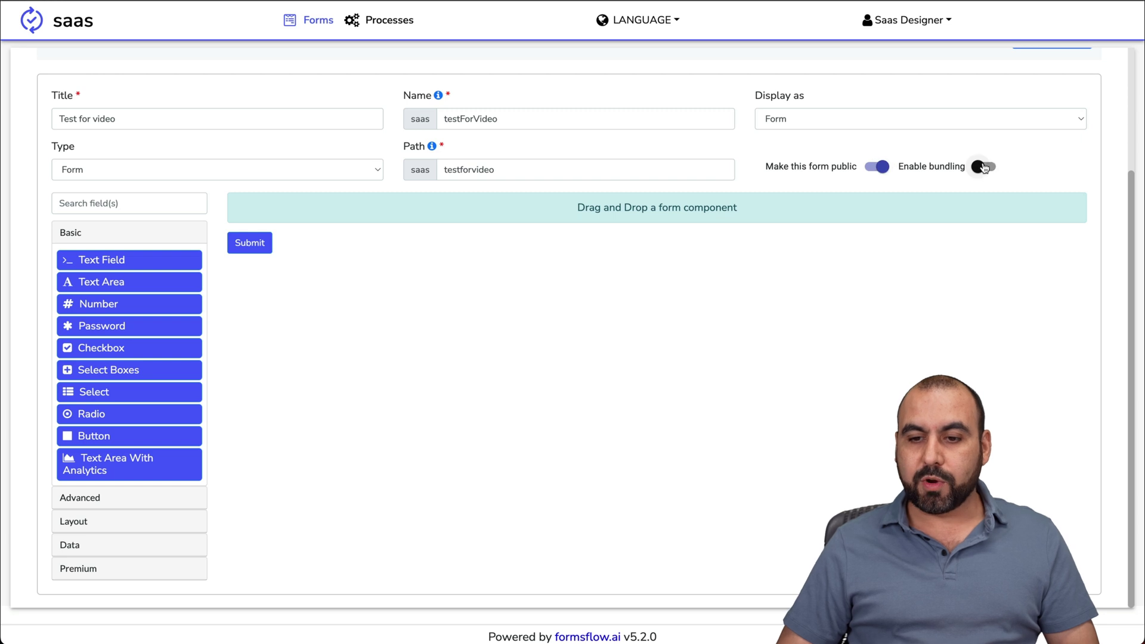
pyautogui.click(995, 170)
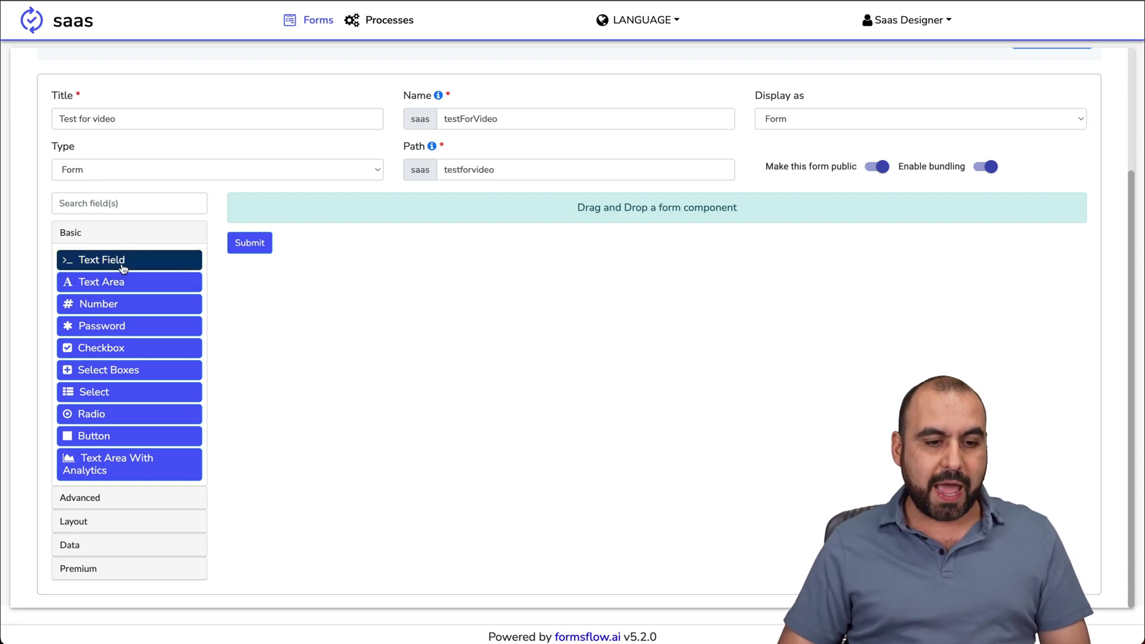
pyautogui.moveTo(123, 267); pyautogui.dragTo(468, 273)
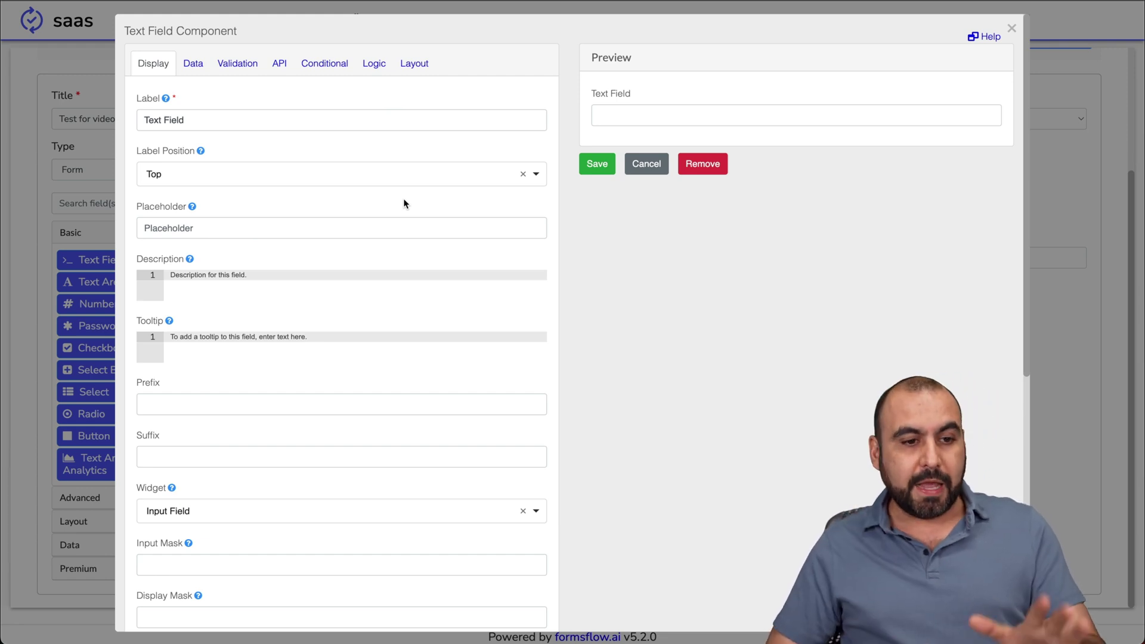
# Label the text field 'Name' with label position Left (Left-aligned).
pyautogui.tripleClick(194, 122)
pyautogui.write('Name')
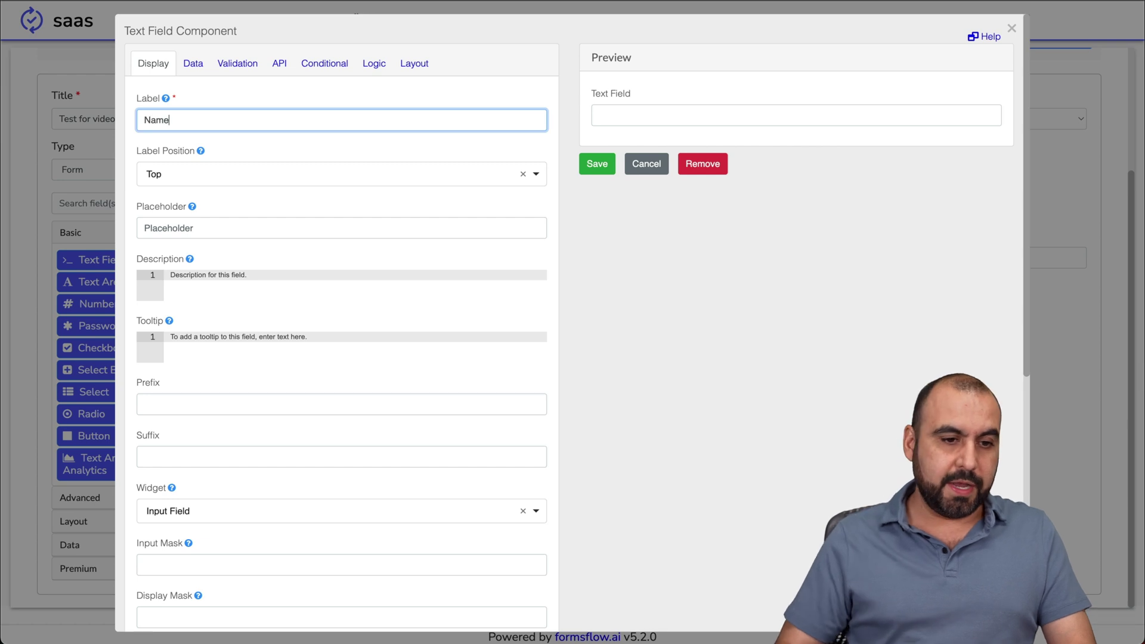
pyautogui.click(181, 178)
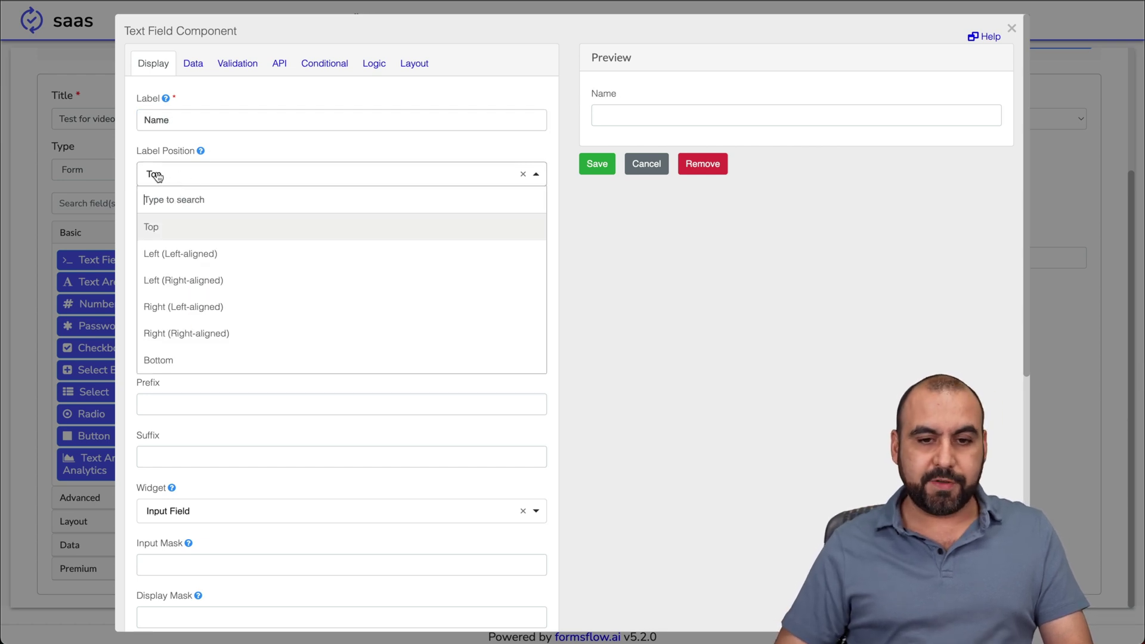
pyautogui.click(197, 253)
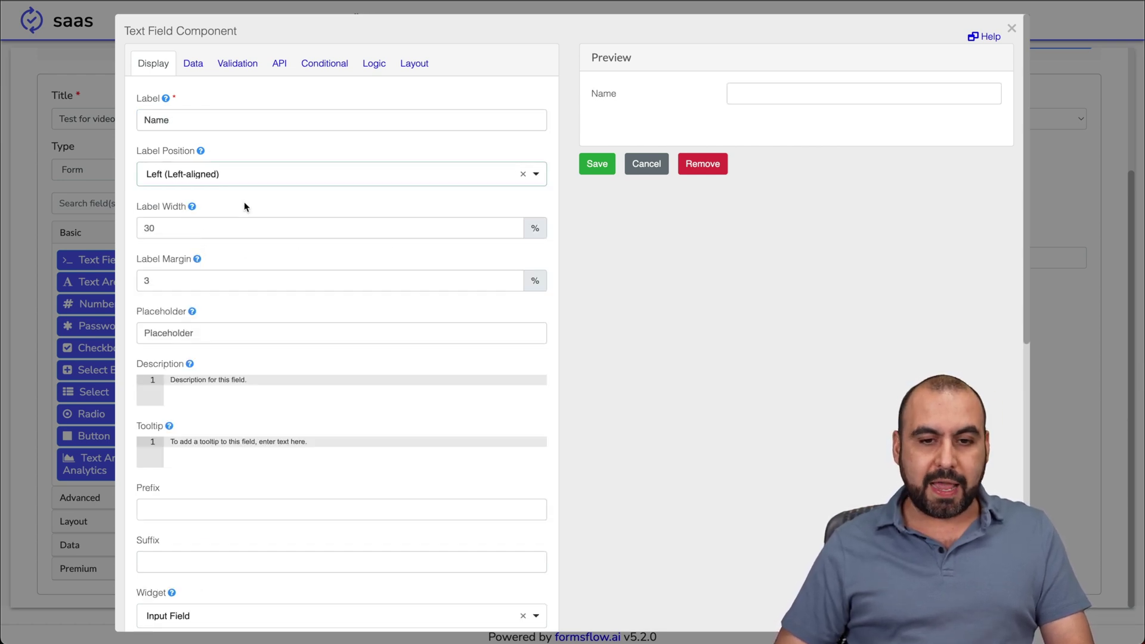
# Try Left right-aligned, Right right-aligned and Top label positions, then return to Left (Left-aligned).
pyautogui.click(219, 179)
pyautogui.click(216, 279)
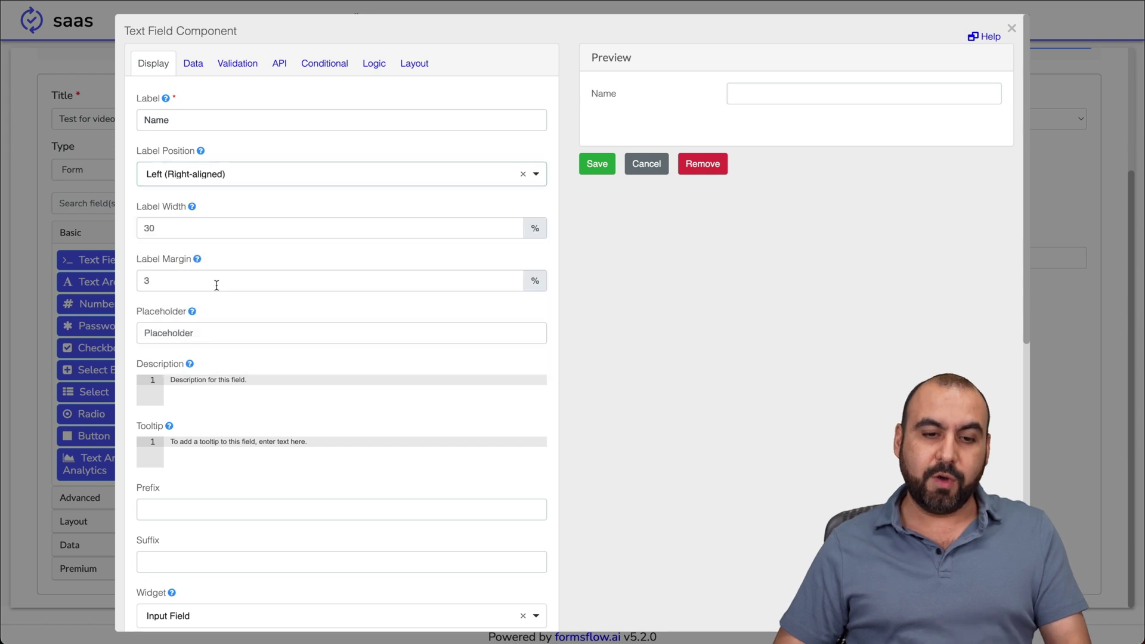
pyautogui.click(327, 180)
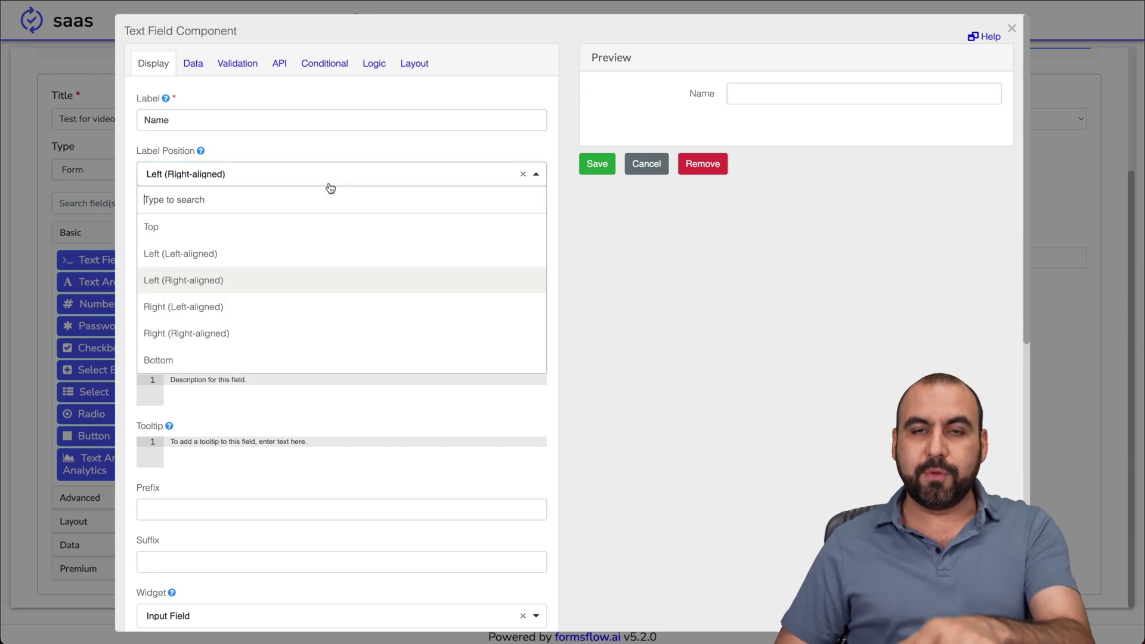
pyautogui.click(291, 337)
pyautogui.click(275, 181)
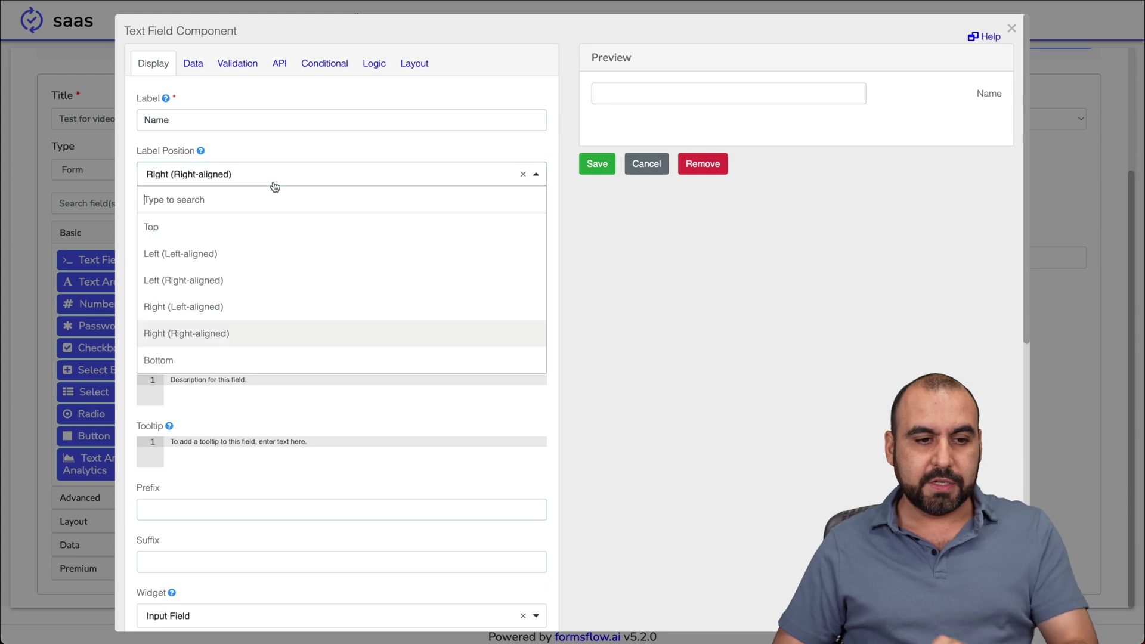
pyautogui.click(214, 256)
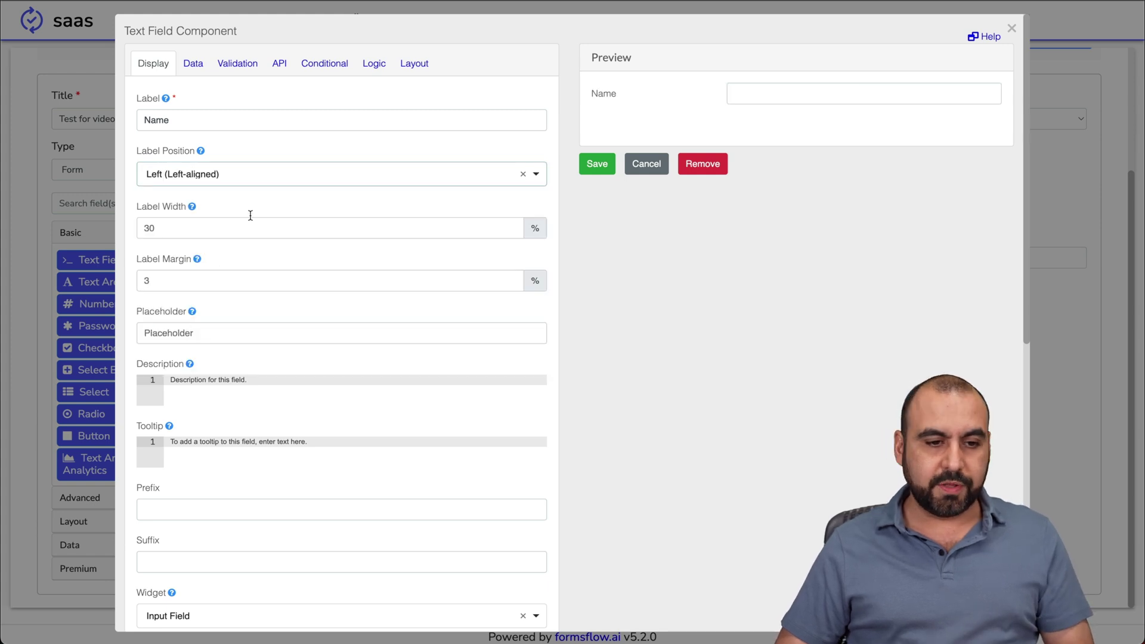
pyautogui.click(233, 185)
pyautogui.click(188, 226)
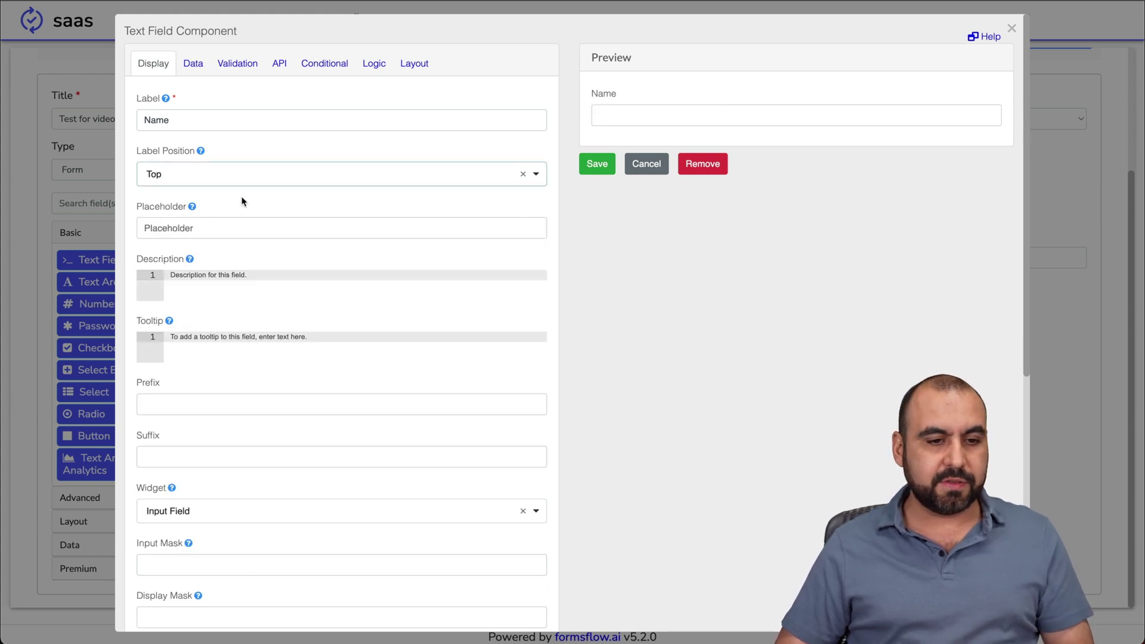
pyautogui.click(224, 181)
pyautogui.click(217, 252)
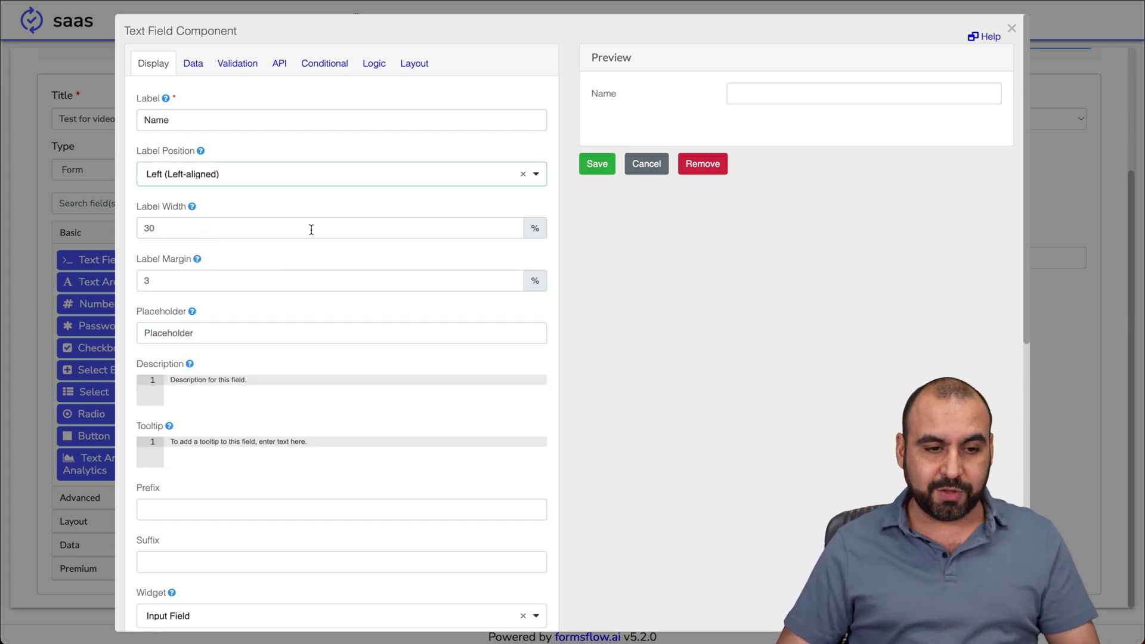
pyautogui.scroll(-1, 312, 230)
# Try label widths of 50% and 80%, then restore the label width to 30%.
pyautogui.scroll(1, 192, 177)
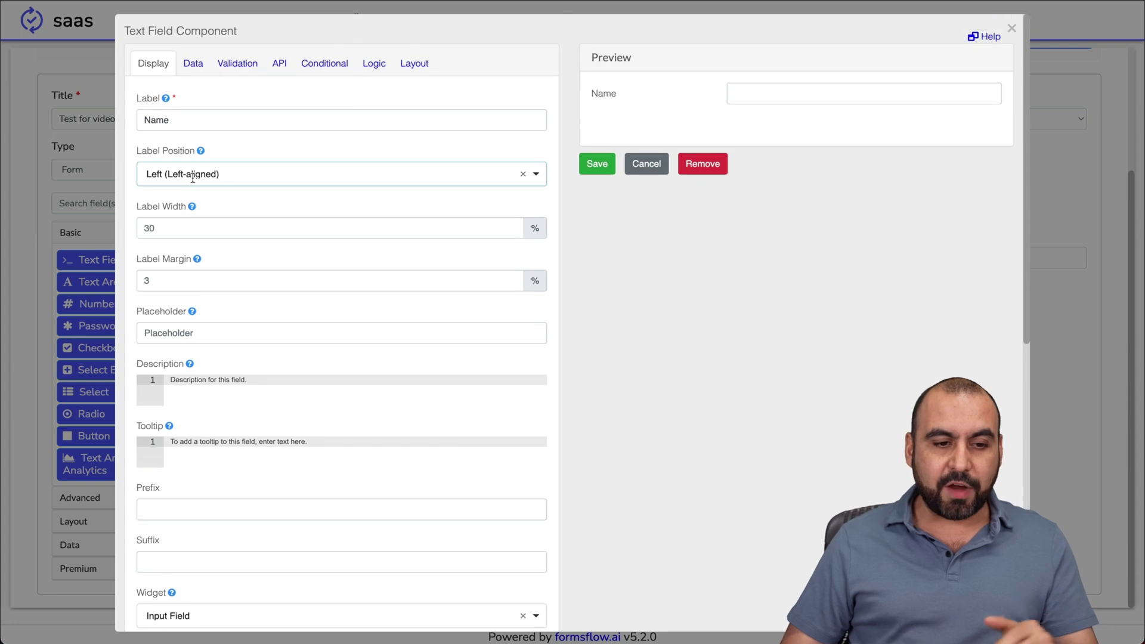
pyautogui.click(157, 227)
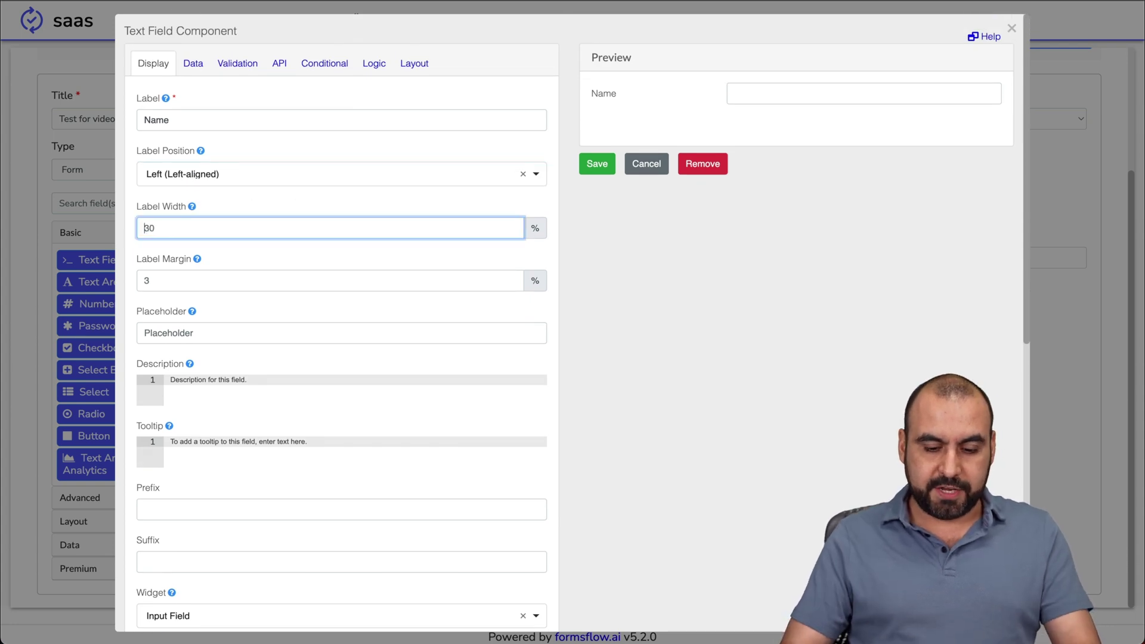
pyautogui.doubleClick(144, 228)
pyautogui.write('50')
pyautogui.click(232, 215)
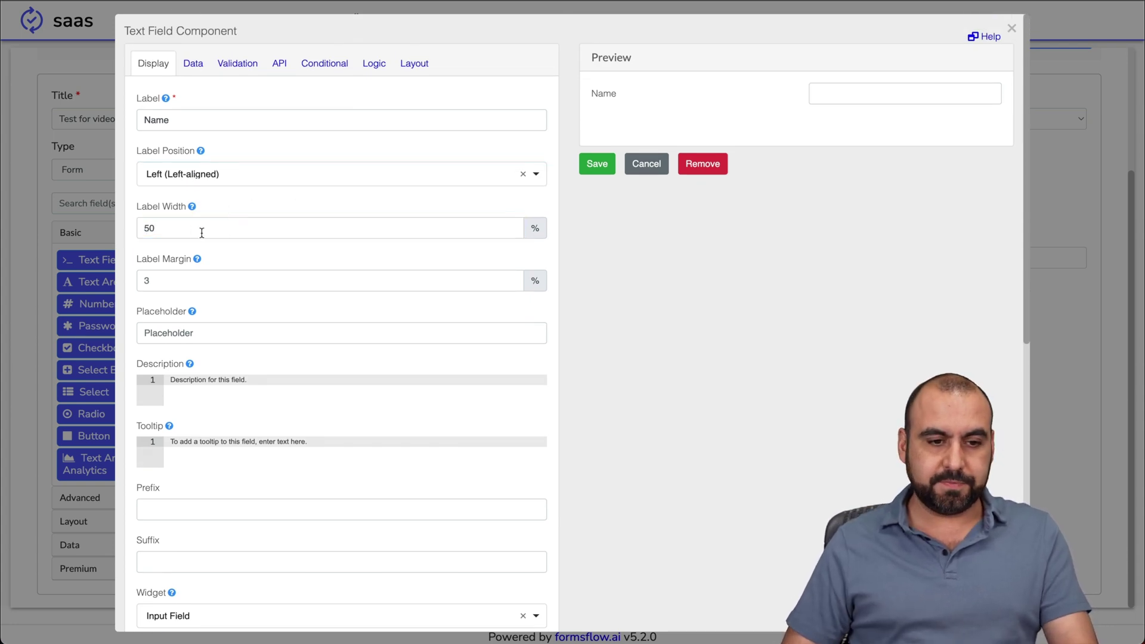
pyautogui.doubleClick(194, 230)
pyautogui.write('80')
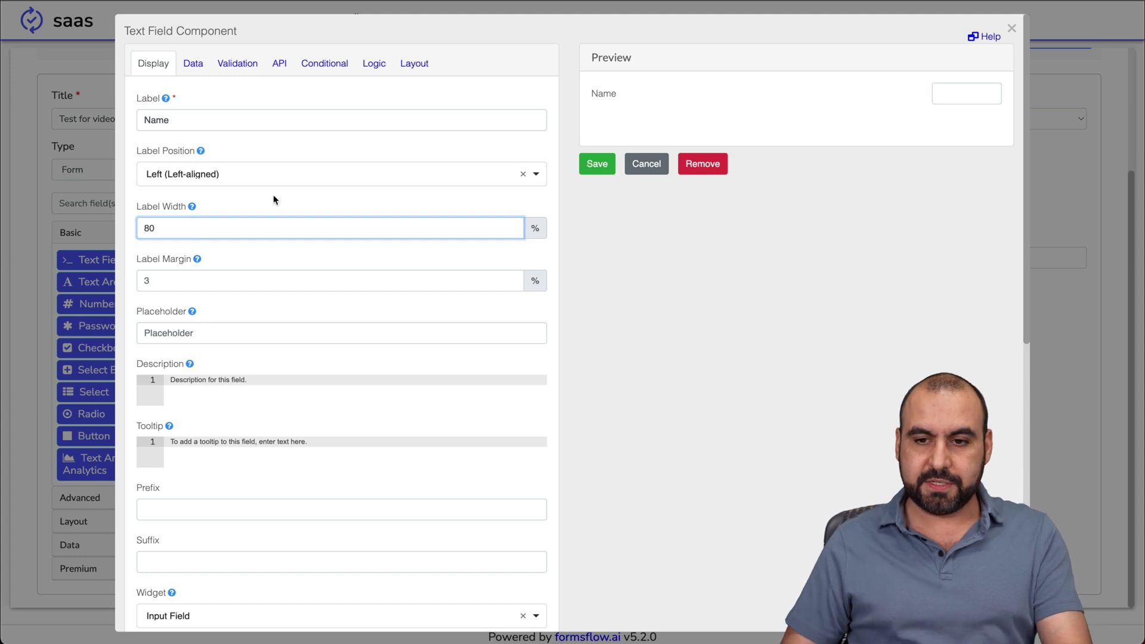
pyautogui.click(276, 201)
pyautogui.doubleClick(215, 231)
pyautogui.write('30')
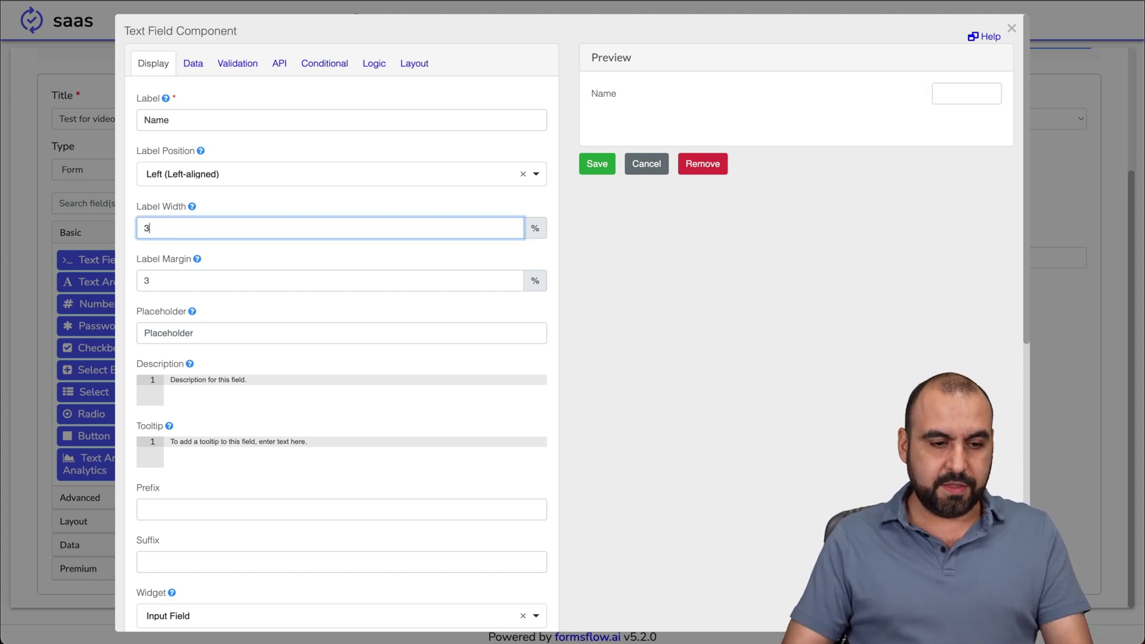
pyautogui.click(271, 206)
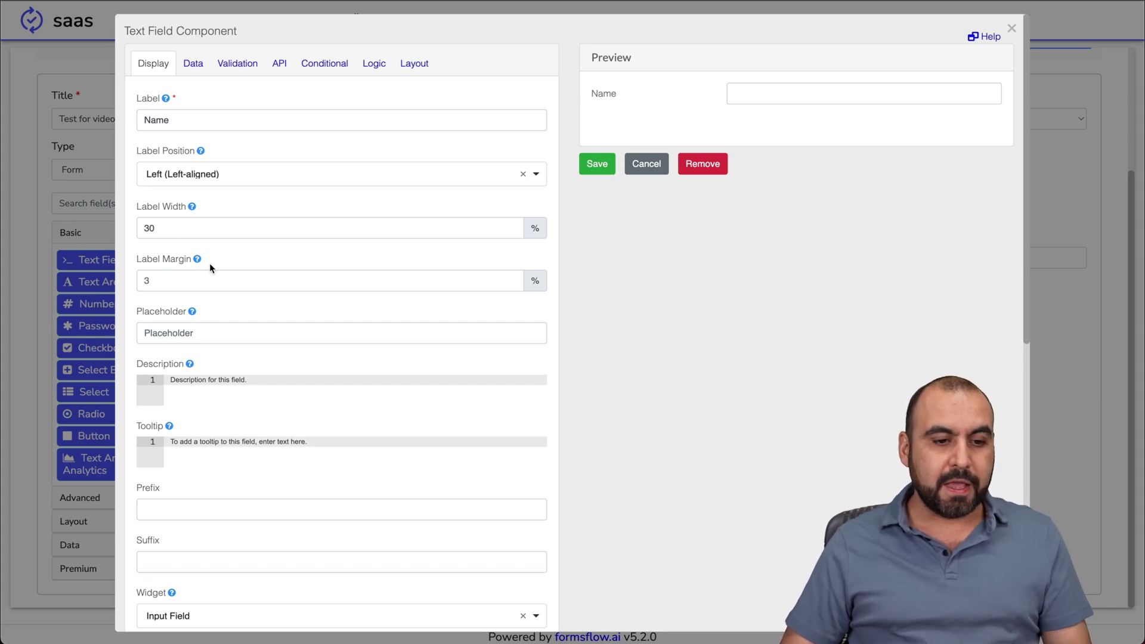
# Enter 'name' as the Name field's placeholder.
pyautogui.scroll(-2, 211, 266)
pyautogui.click(183, 238)
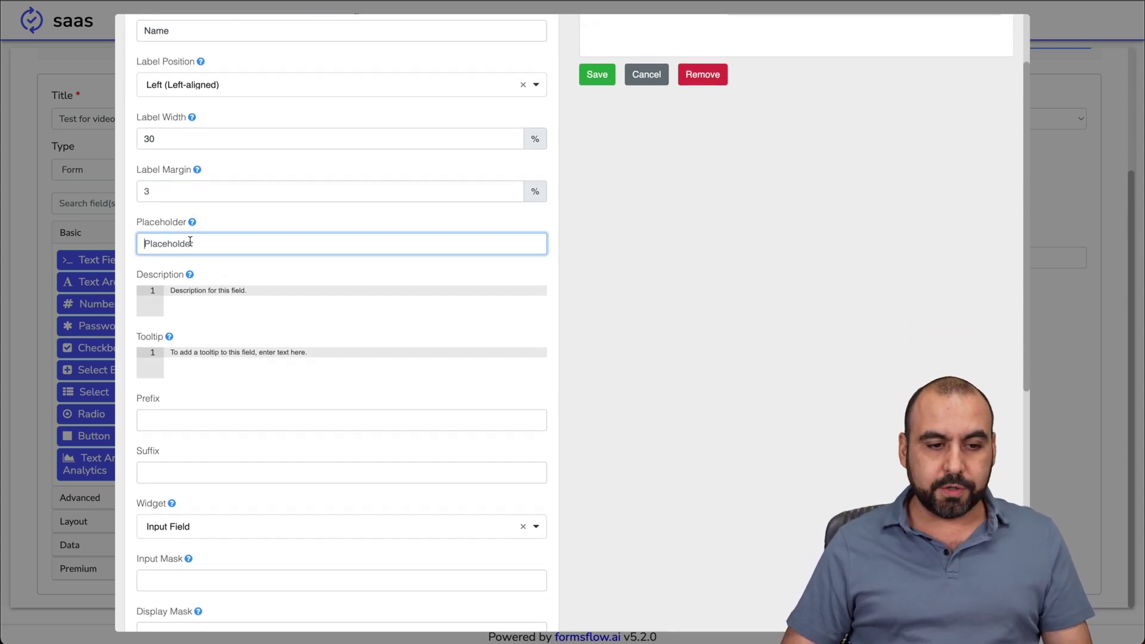
pyautogui.scroll(1, 207, 249)
pyautogui.scroll(2, 207, 250)
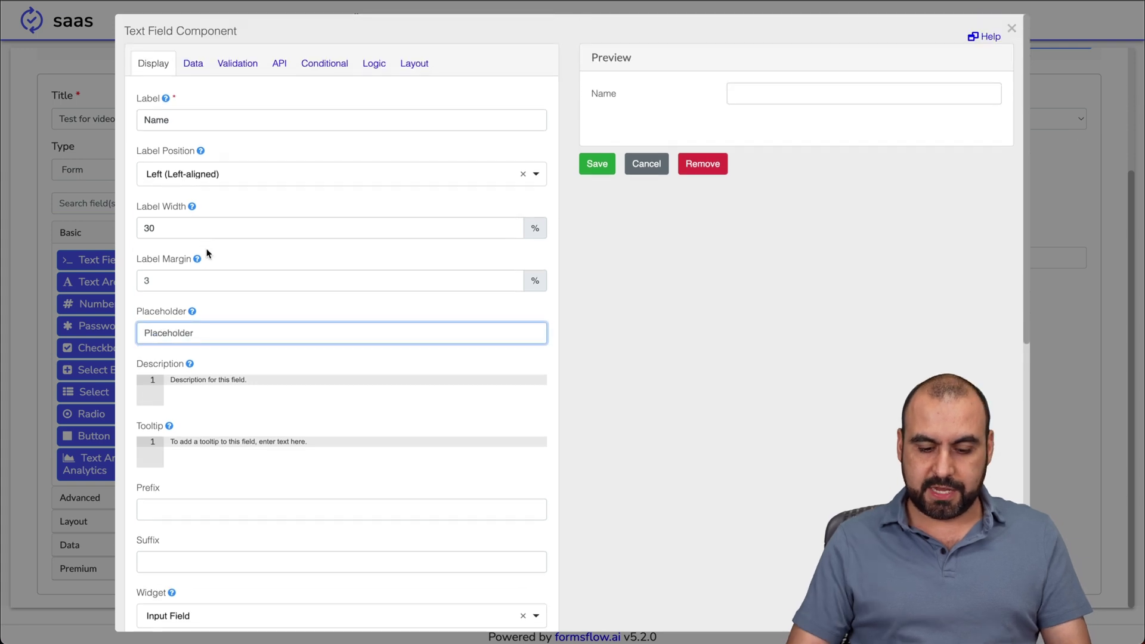
pyautogui.write('name')
pyautogui.click(277, 310)
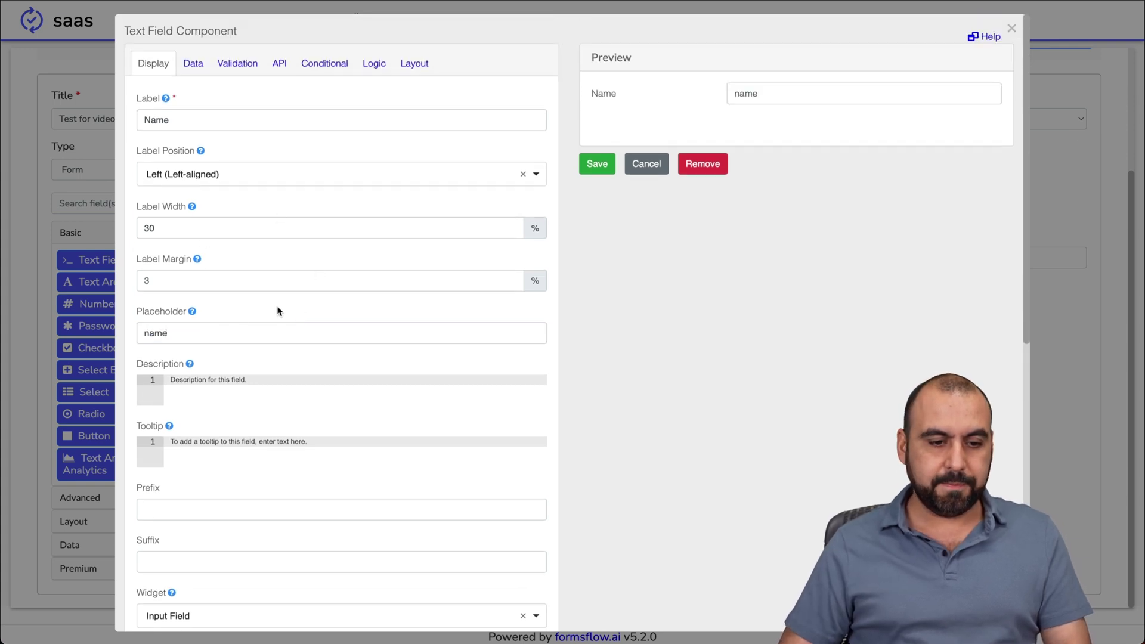
pyautogui.scroll(-3, 228, 363)
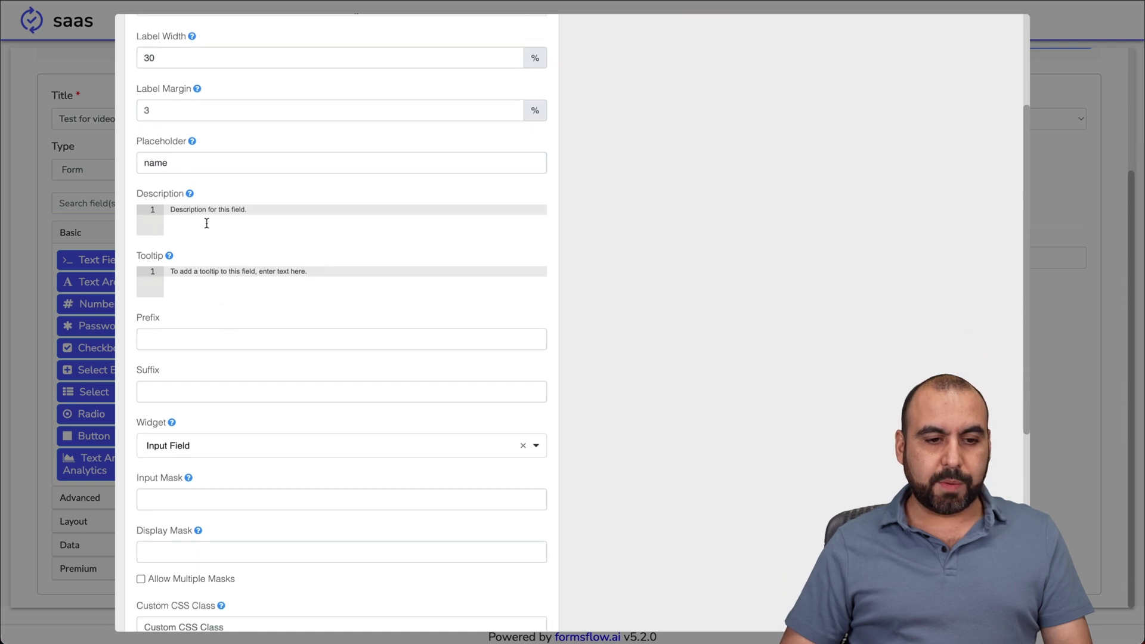
pyautogui.click(208, 228)
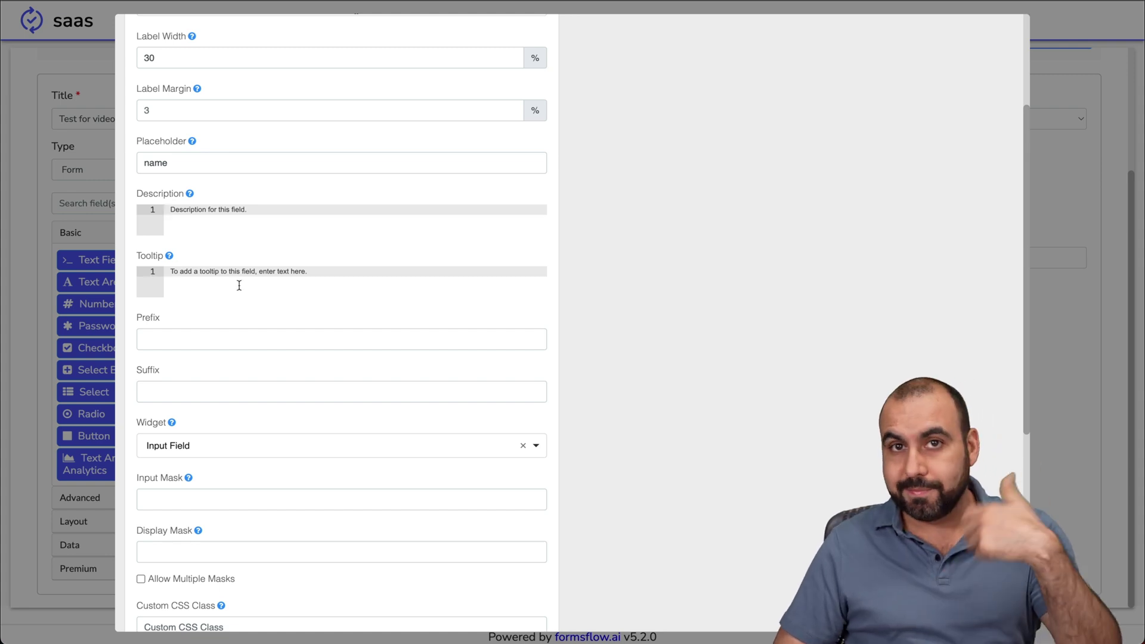
# Check the prefix and suffix boxes and keep the Input Field widget.
pyautogui.scroll(-2, 239, 286)
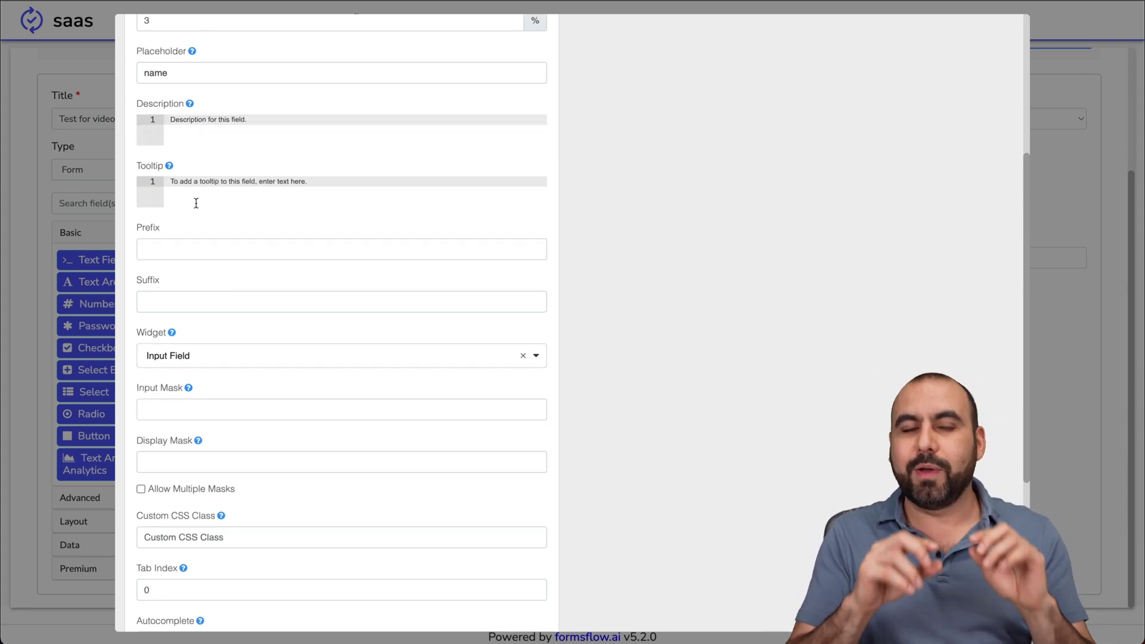
pyautogui.scroll(-1, 195, 203)
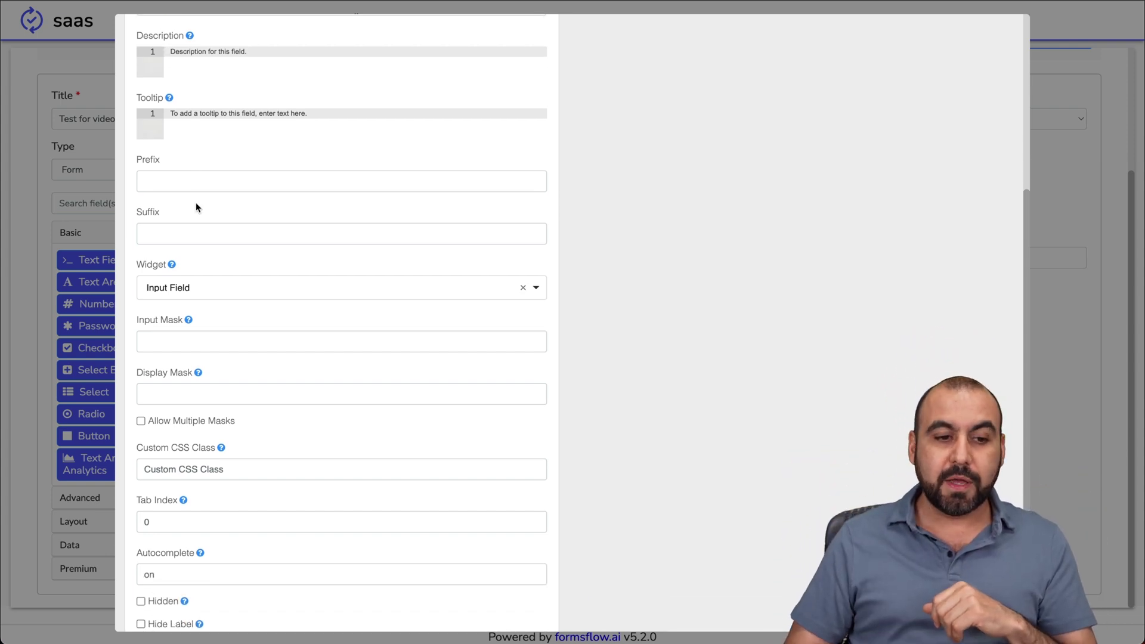
pyautogui.click(170, 180)
pyautogui.click(173, 235)
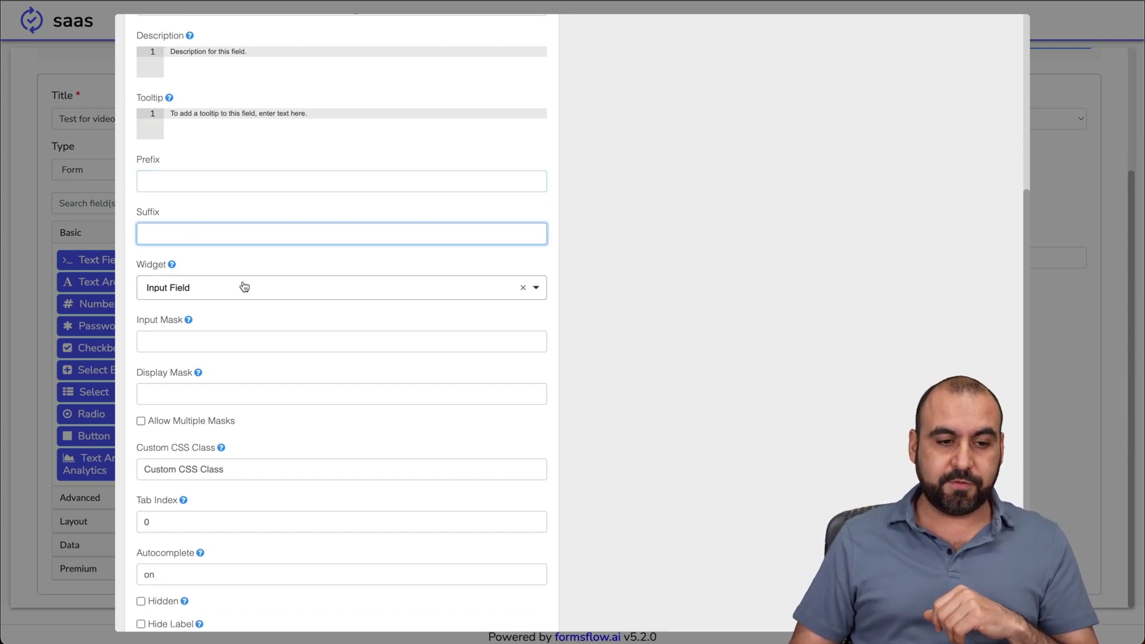
pyautogui.scroll(-2, 238, 280)
pyautogui.click(189, 187)
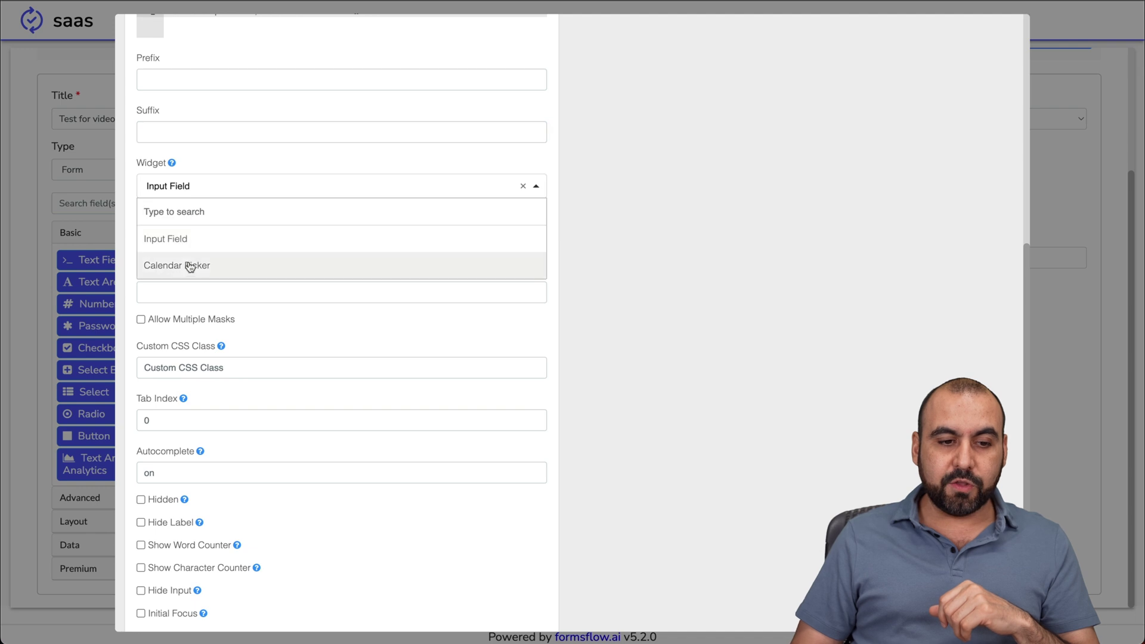
pyautogui.scroll(-1, 183, 252)
pyautogui.click(203, 152)
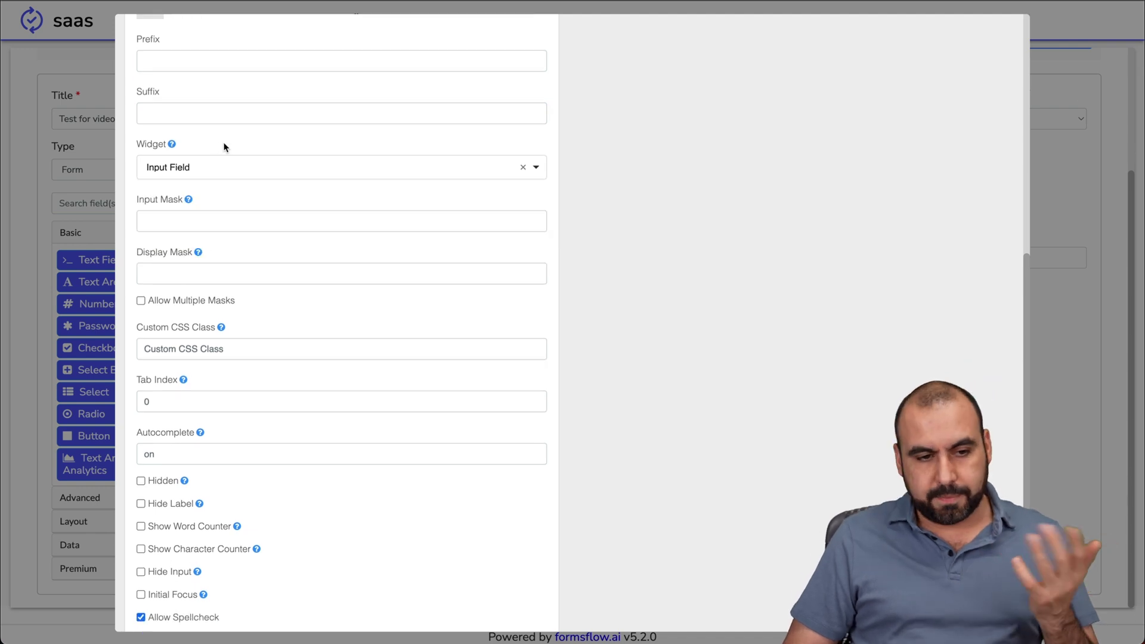
# Review the remaining Display options, leaving Custom CSS Class unchanged.
pyautogui.scroll(-1, 222, 149)
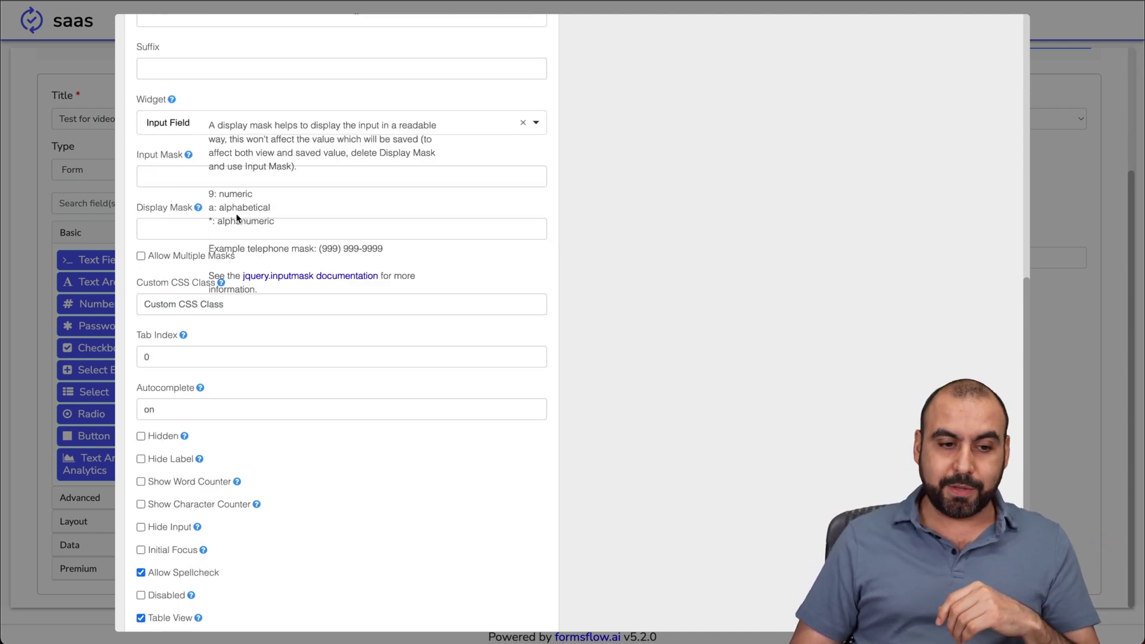
pyautogui.scroll(-1, 136, 281)
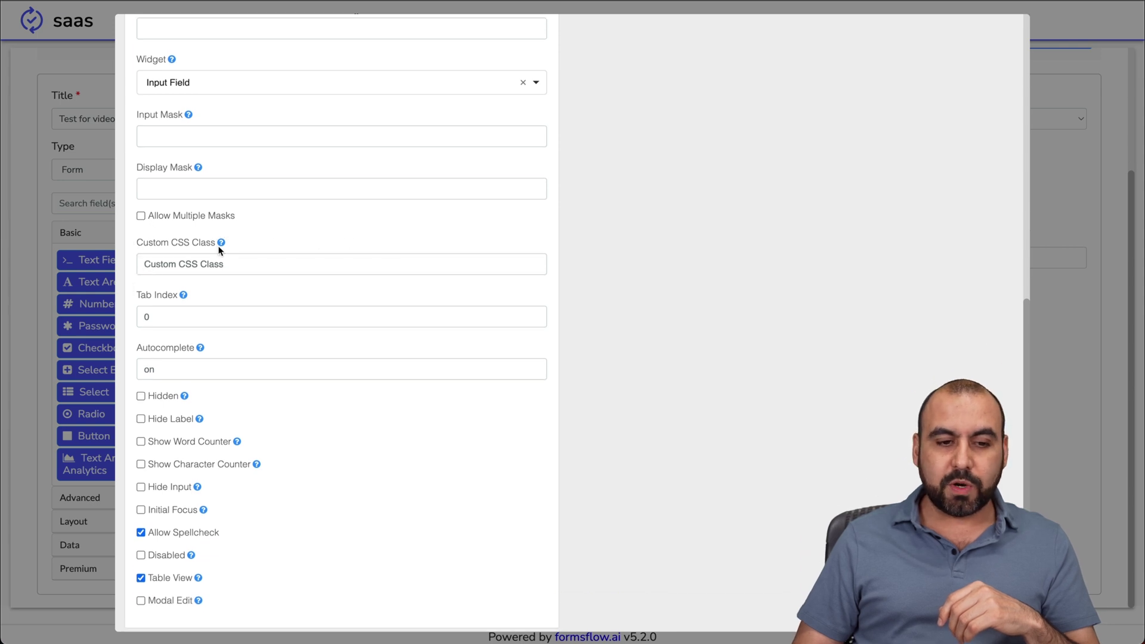
pyautogui.moveTo(185, 296)
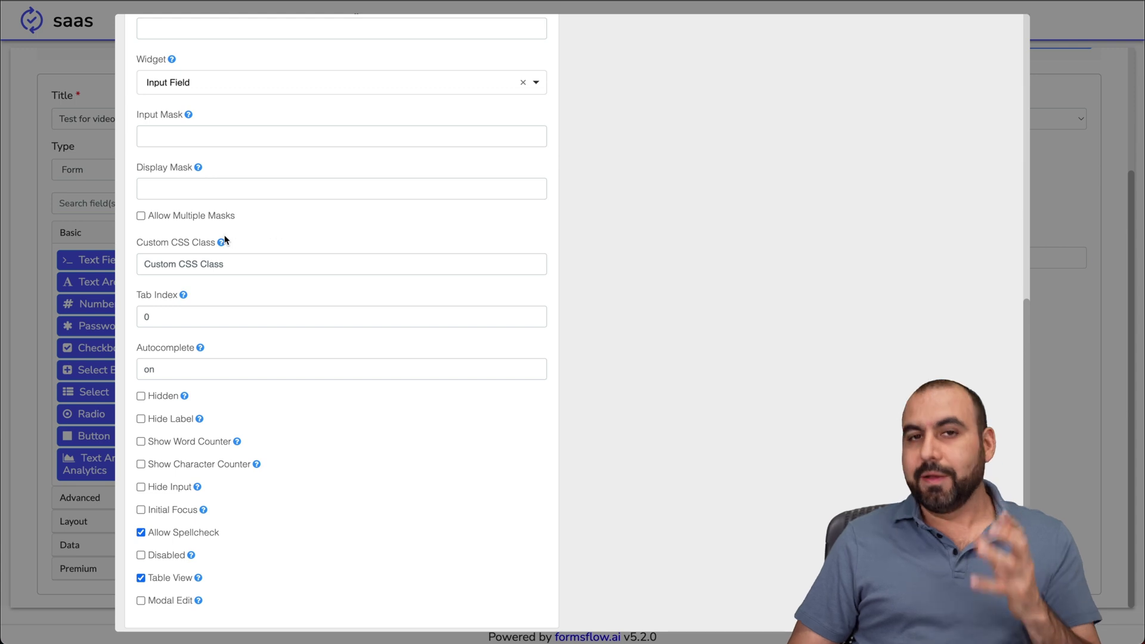
pyautogui.click(160, 264)
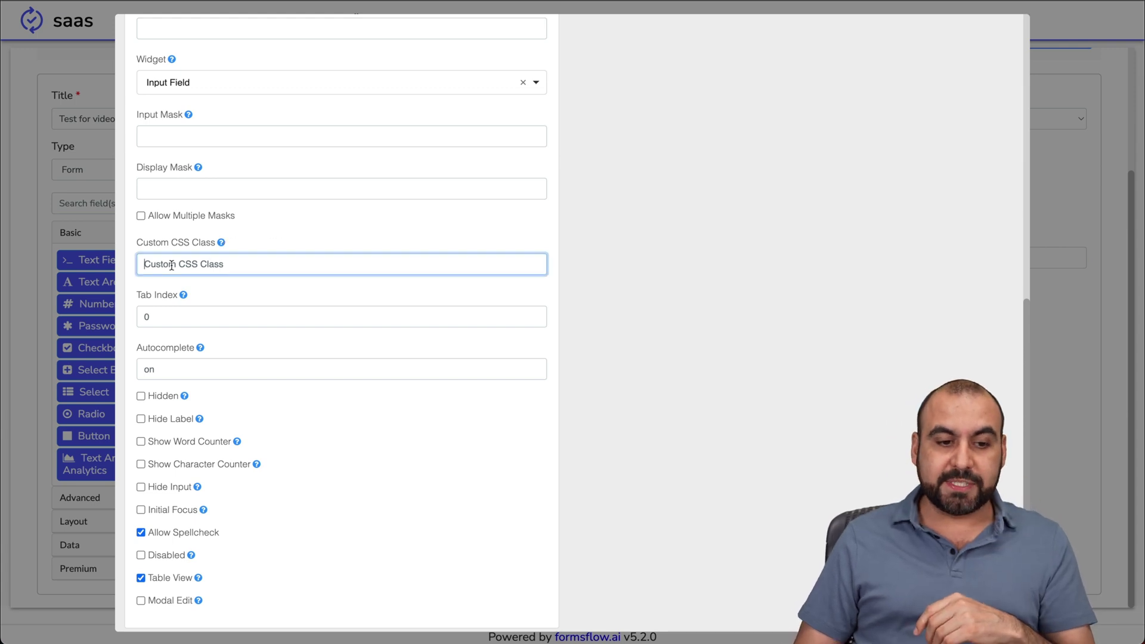
pyautogui.click(135, 273)
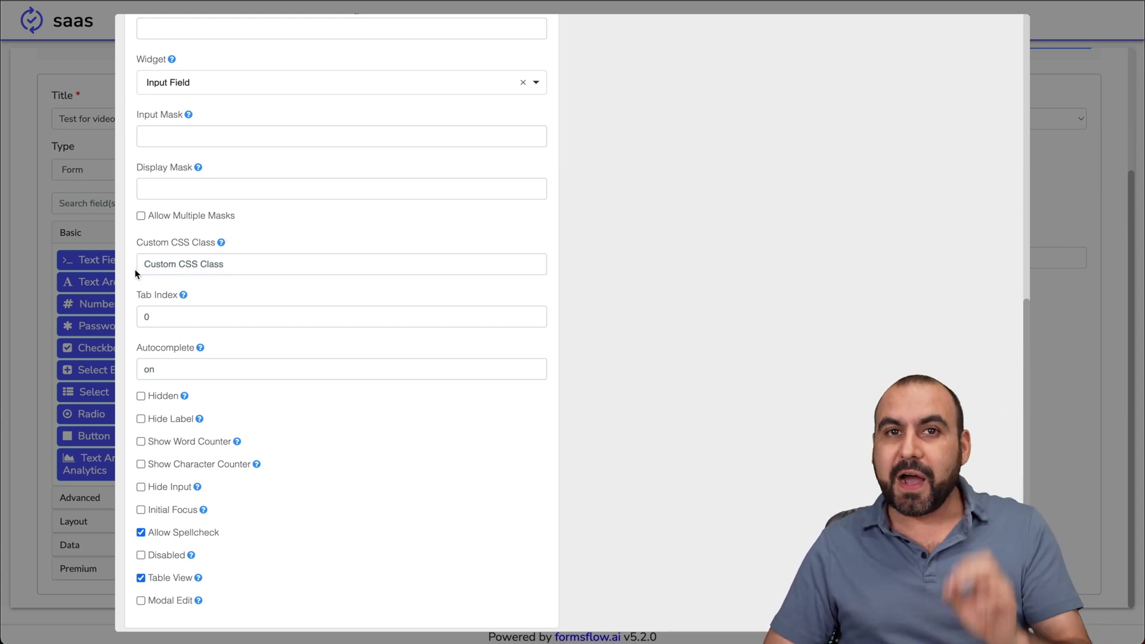
pyautogui.scroll(10, 801, 237)
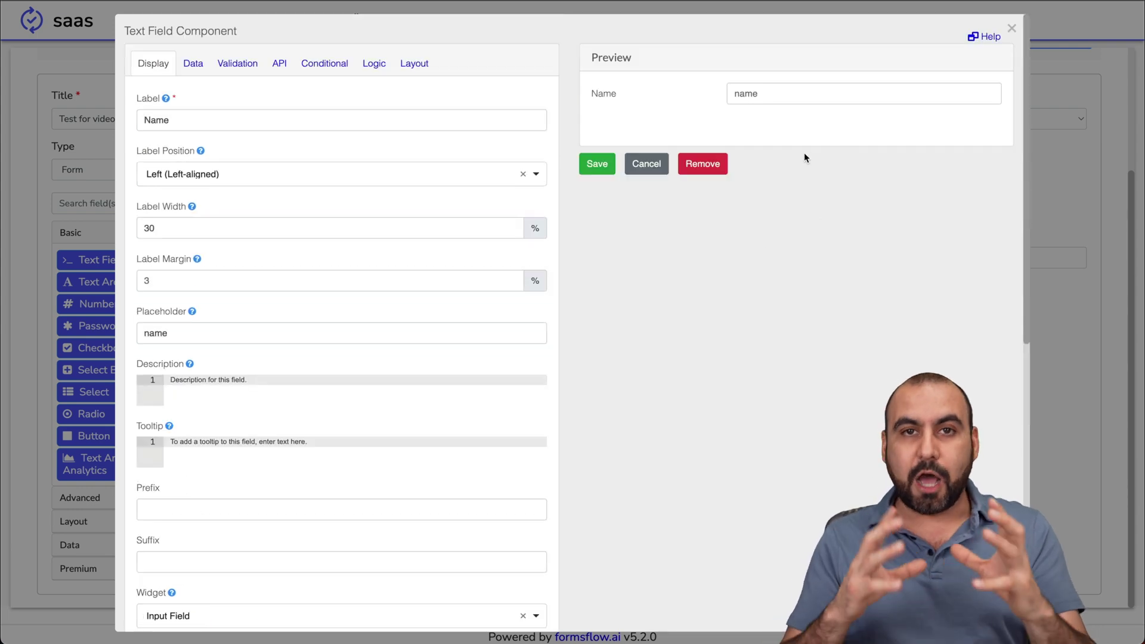
pyautogui.scroll(-10, 804, 154)
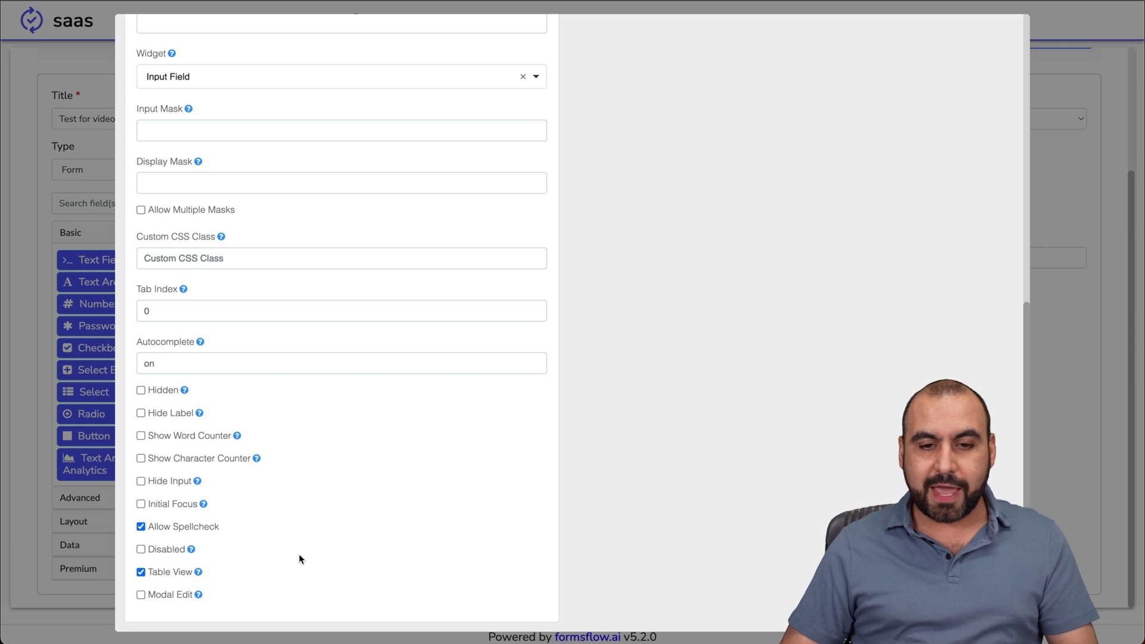
pyautogui.scroll(10, 299, 553)
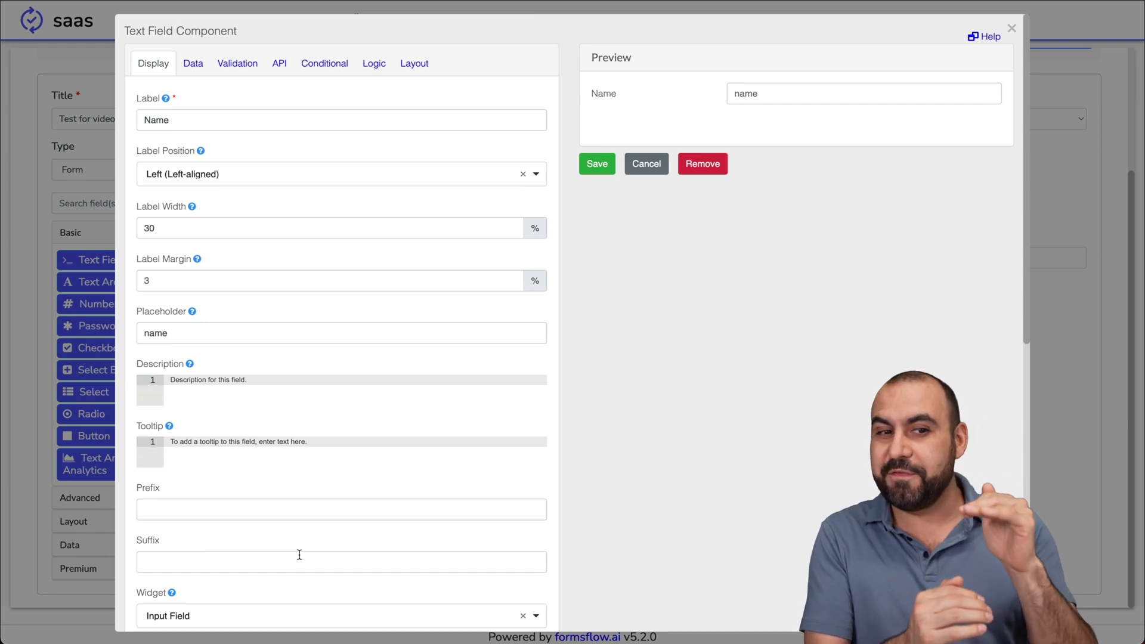
# Show the Name field's Data tab with Server persistence and Plain input format.
pyautogui.click(193, 63)
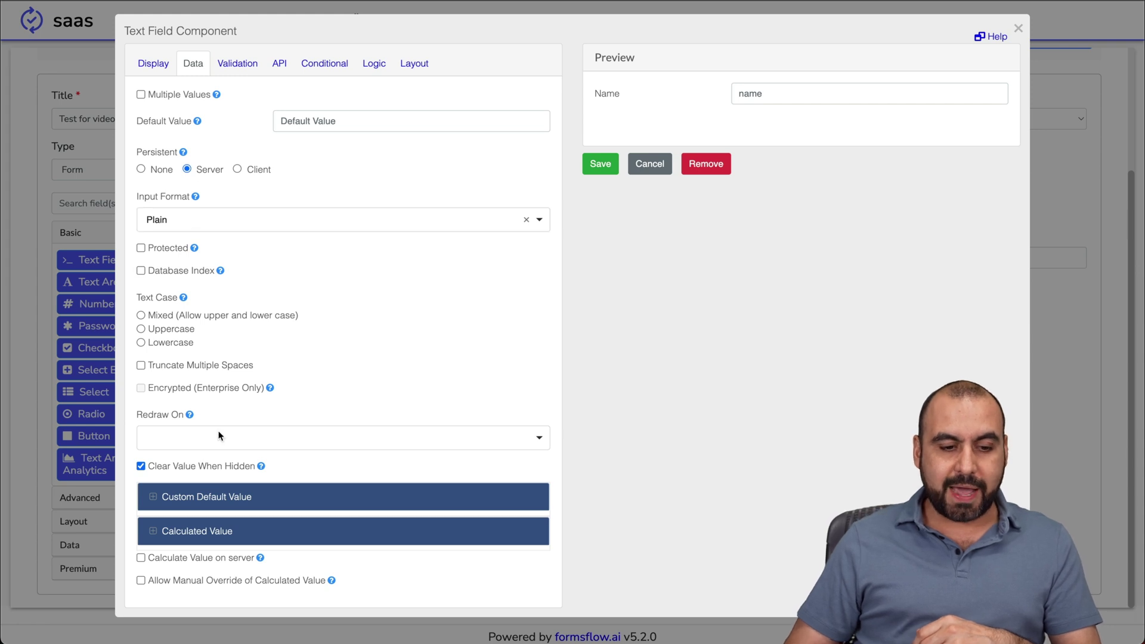
# Show the Name field's Validation settings, keeping Validate On set to Change.
pyautogui.click(245, 65)
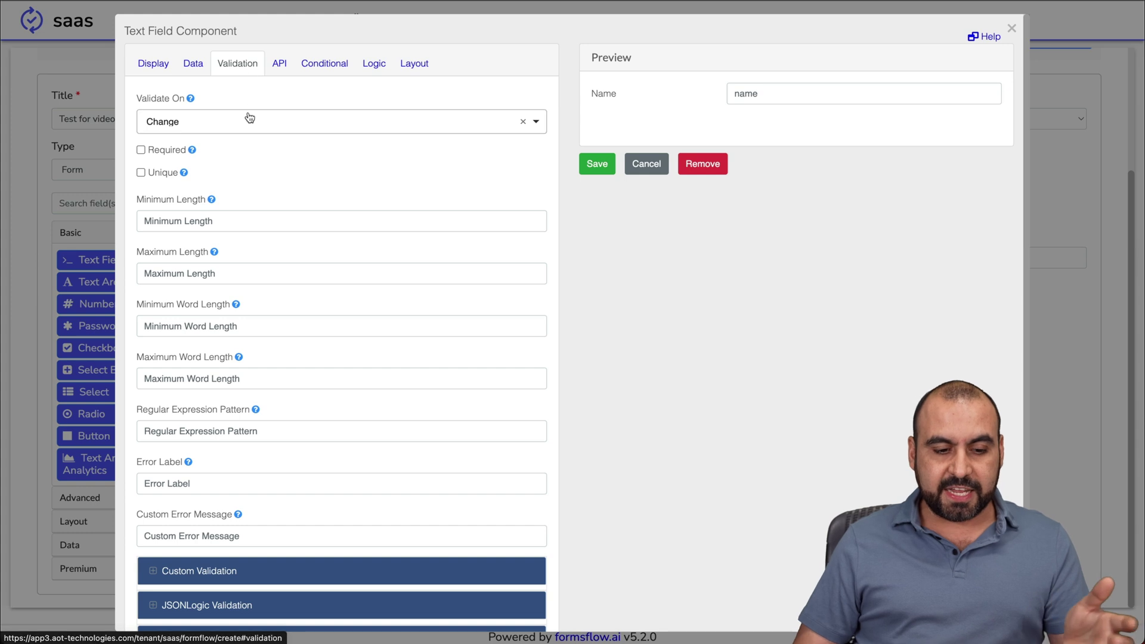
pyautogui.scroll(-1, 248, 117)
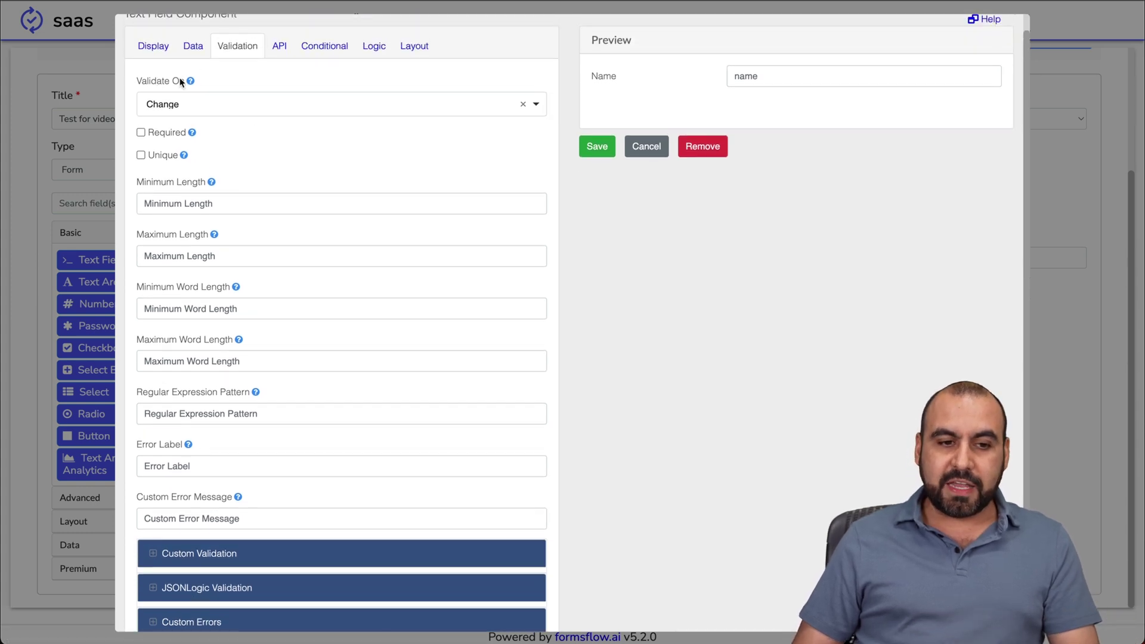
pyautogui.click(217, 106)
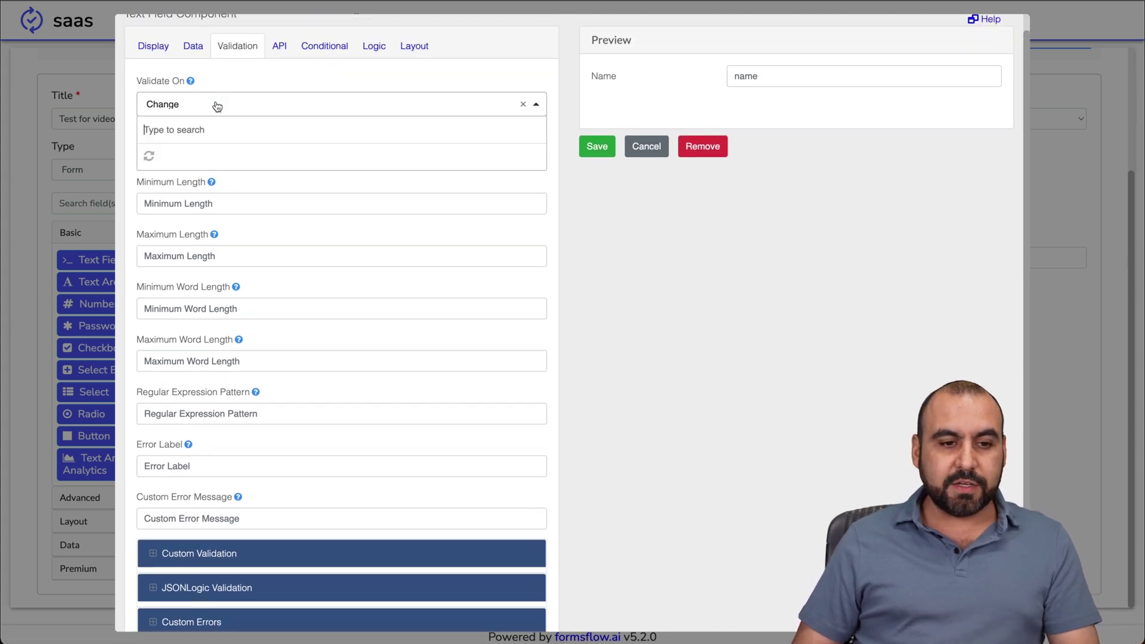
pyautogui.click(130, 90)
pyautogui.scroll(-1, 160, 128)
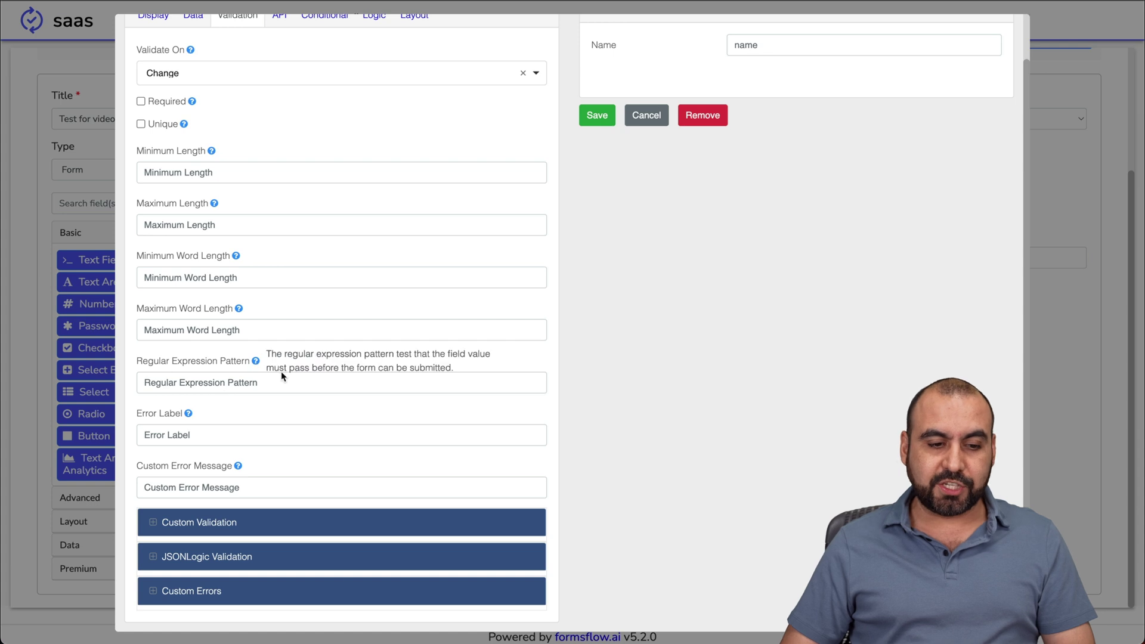
# Expand the Custom Validation, JSONLogic Validation and Custom Errors sections.
pyautogui.click(206, 433)
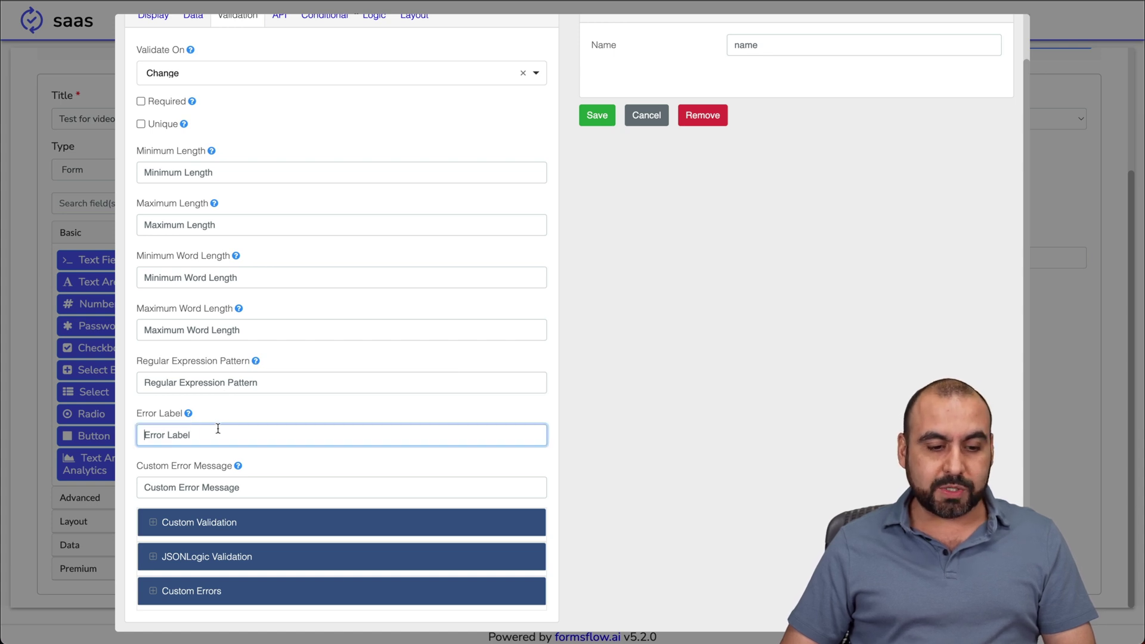
pyautogui.click(241, 523)
pyautogui.scroll(-8, 248, 492)
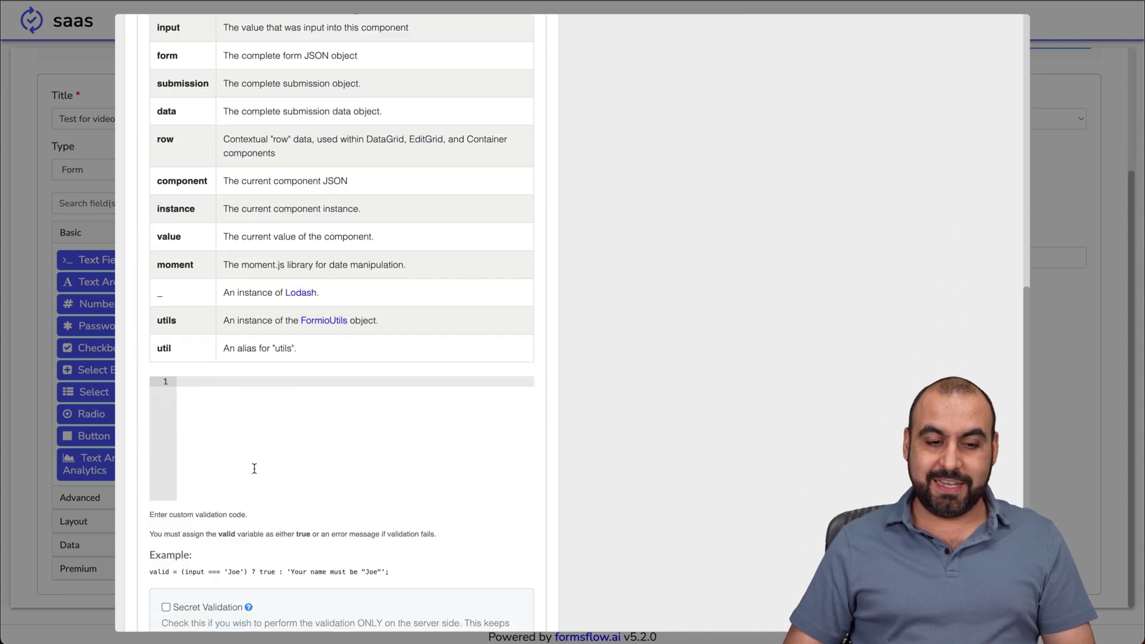
pyautogui.scroll(-3, 254, 469)
pyautogui.scroll(-1, 254, 469)
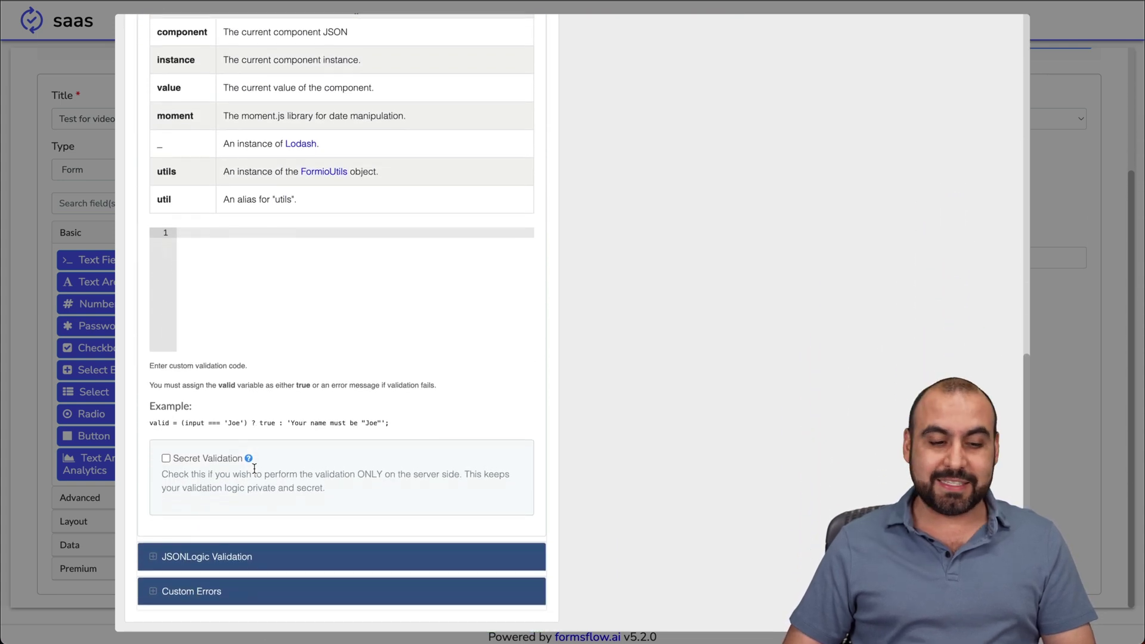
pyautogui.click(284, 556)
pyautogui.scroll(-7, 285, 558)
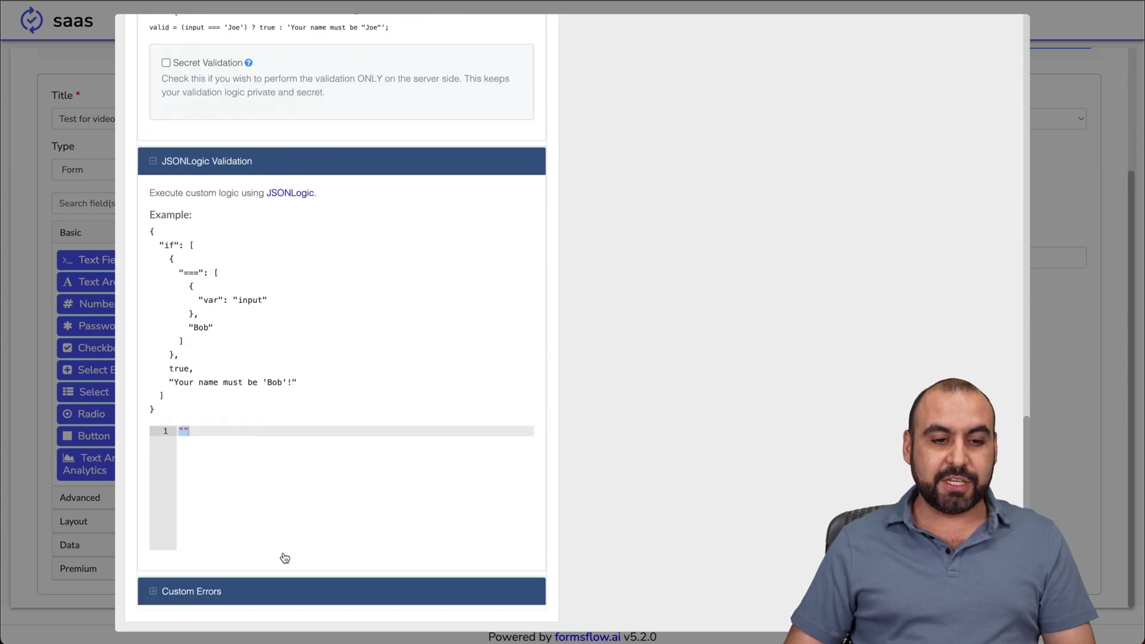
pyautogui.click(308, 593)
pyautogui.scroll(-10, 409, 518)
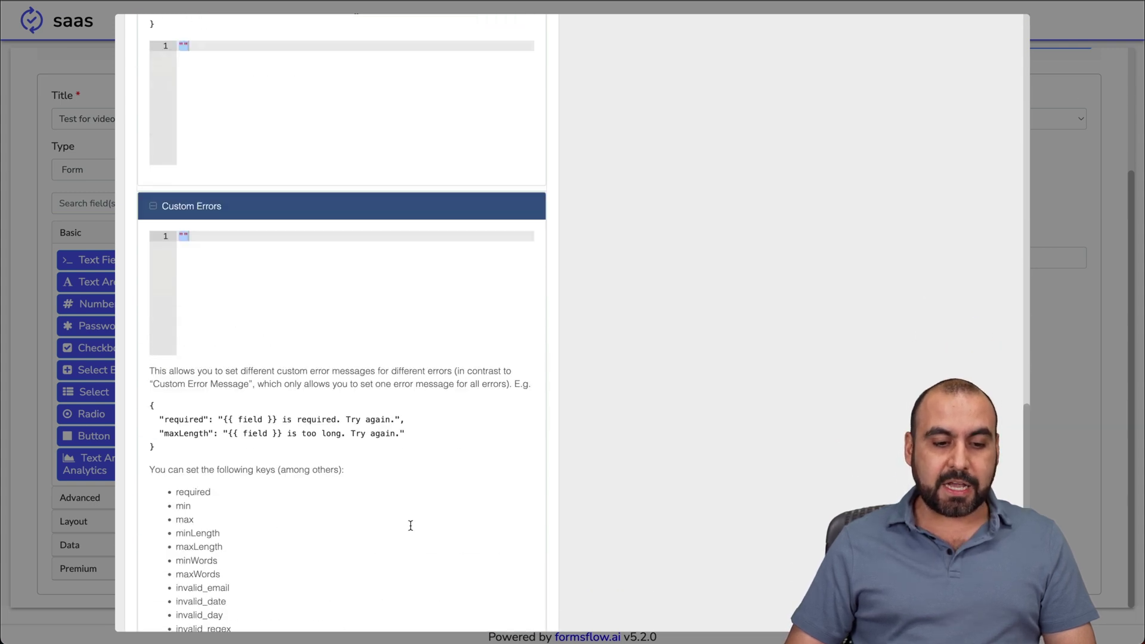
pyautogui.scroll(20, 409, 469)
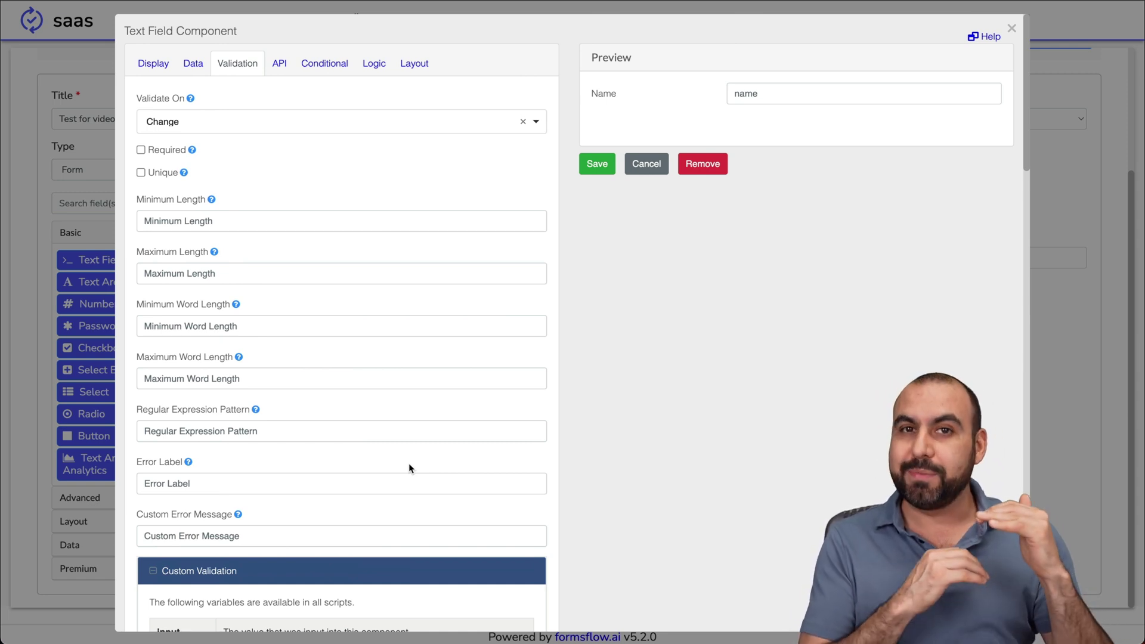
# Review the API and Conditional settings unchanged, then view the Logic tab with 0 advanced logic.
pyautogui.click(280, 64)
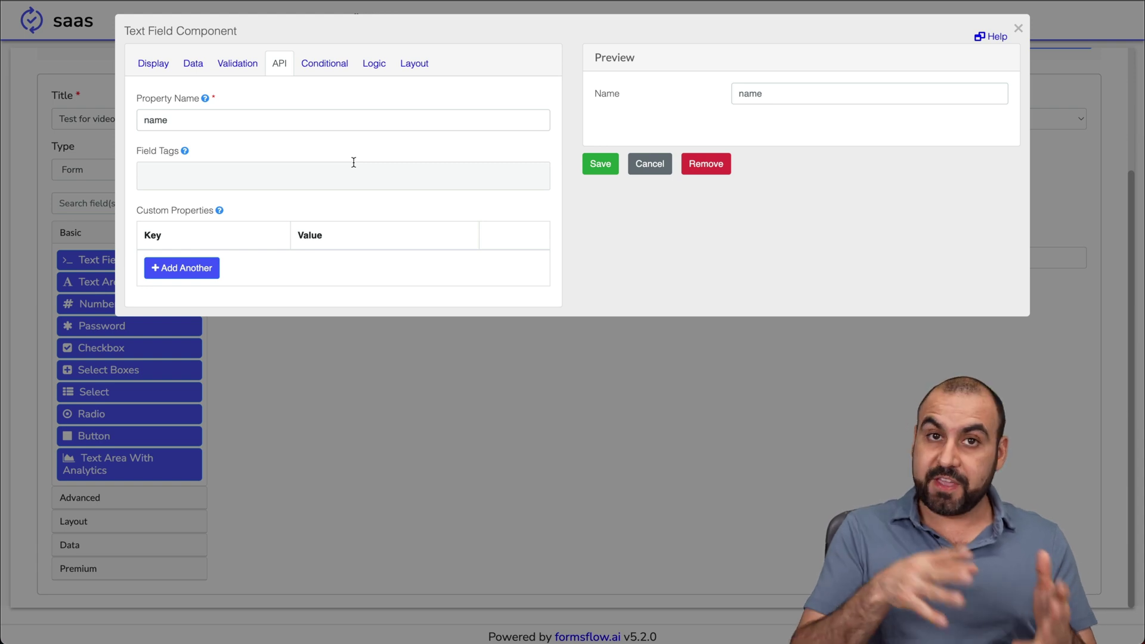
pyautogui.click(344, 64)
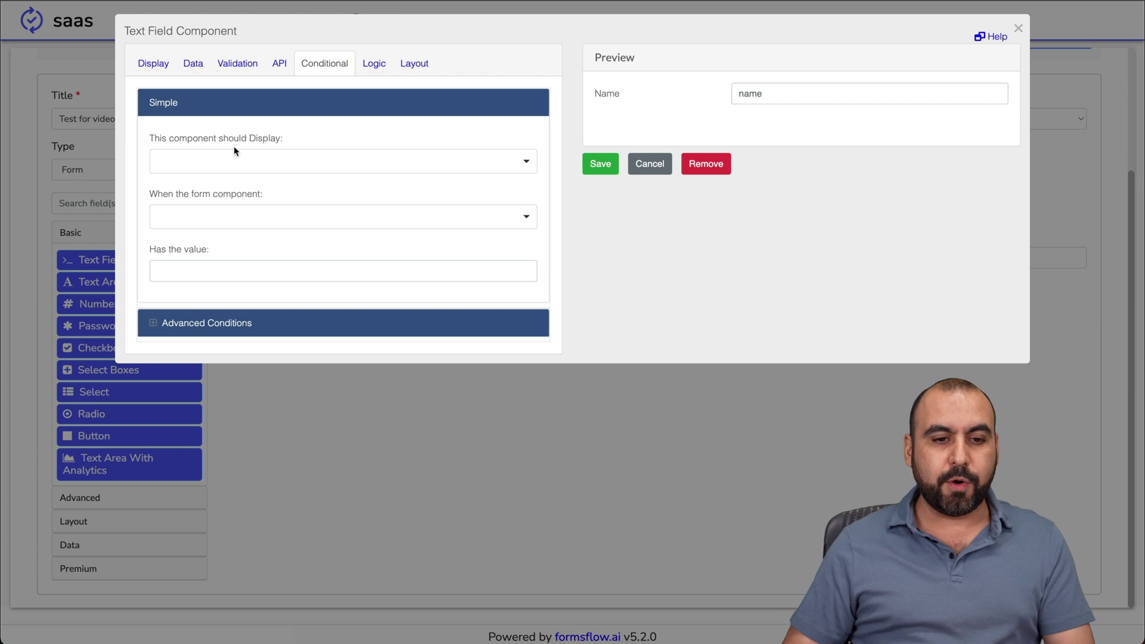
pyautogui.click(315, 159)
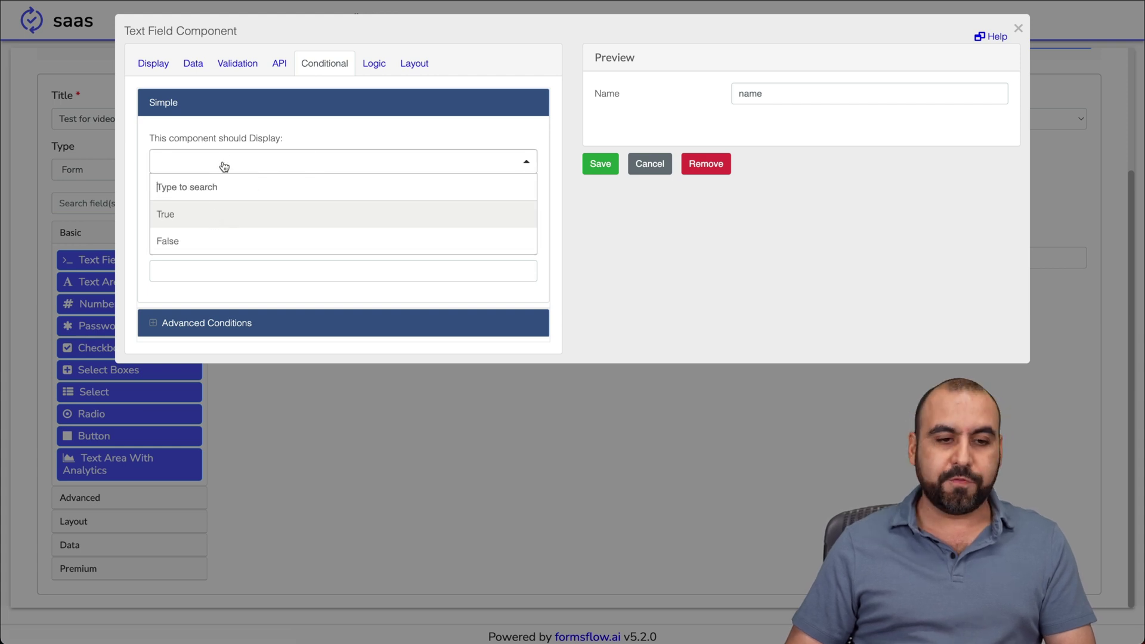
pyautogui.click(146, 154)
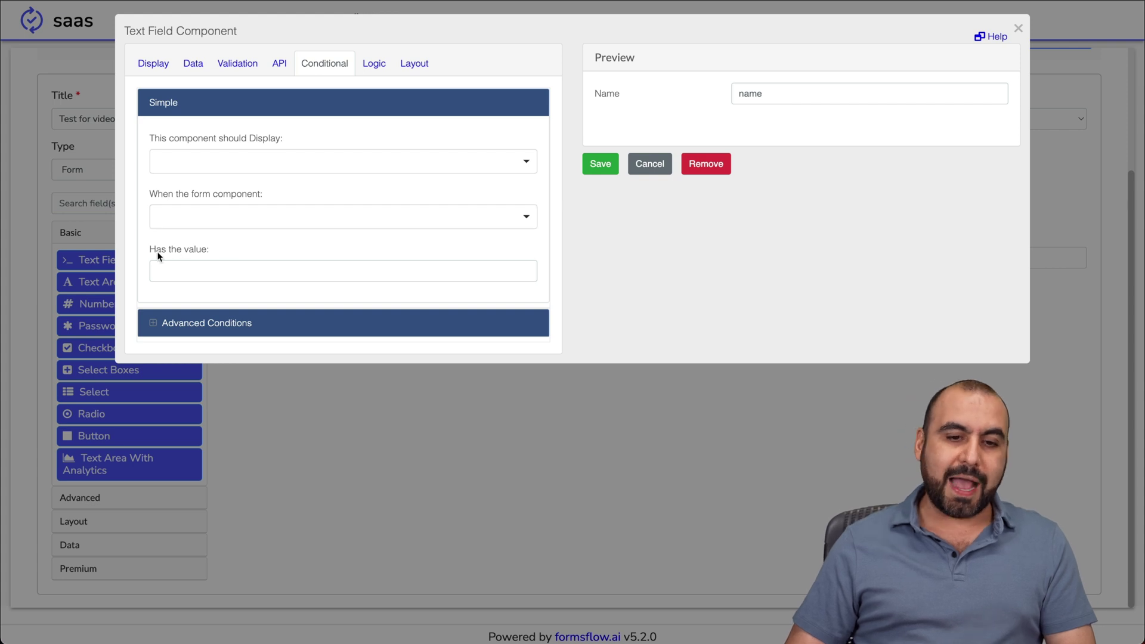
pyautogui.click(372, 64)
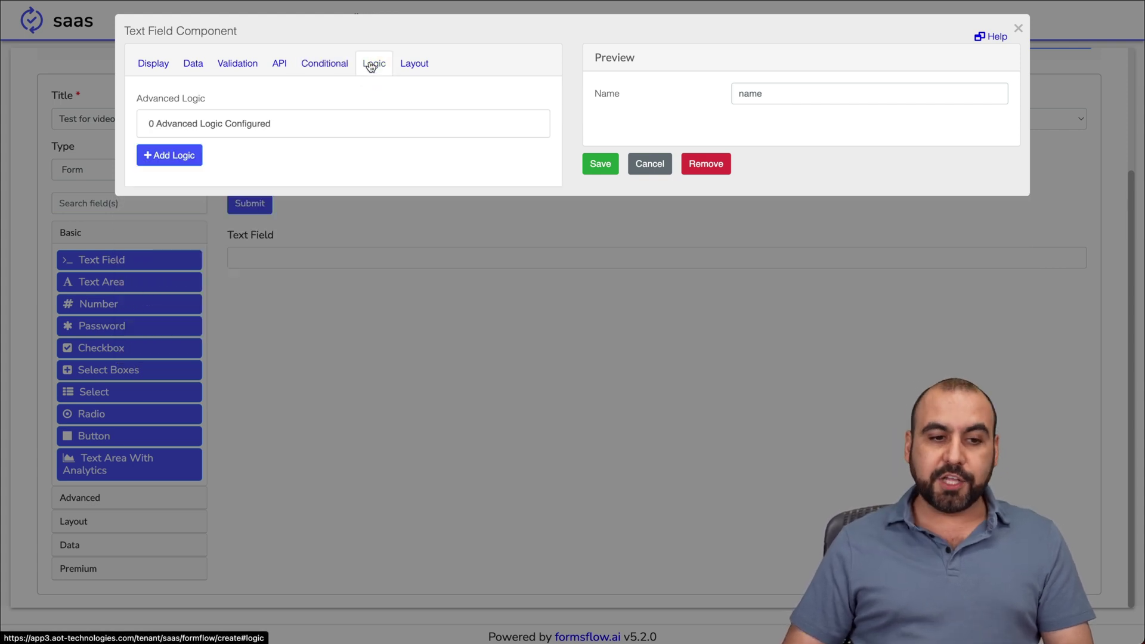
# Start a logic rule, browse its trigger types, then cancel without adding it.
pyautogui.click(174, 155)
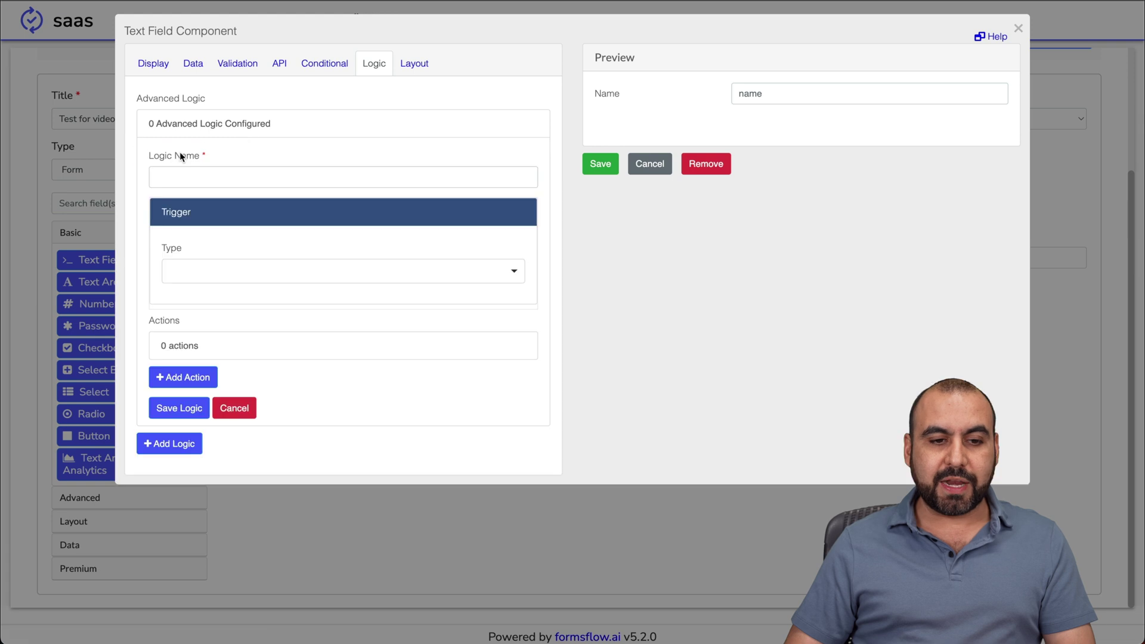
pyautogui.click(224, 271)
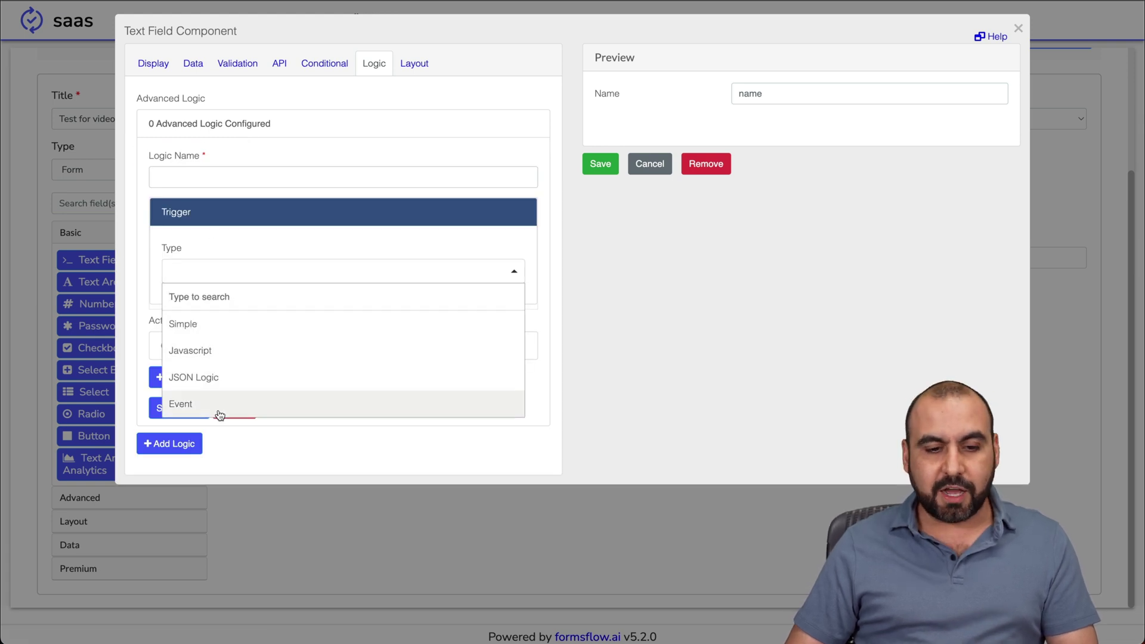
pyautogui.click(499, 273)
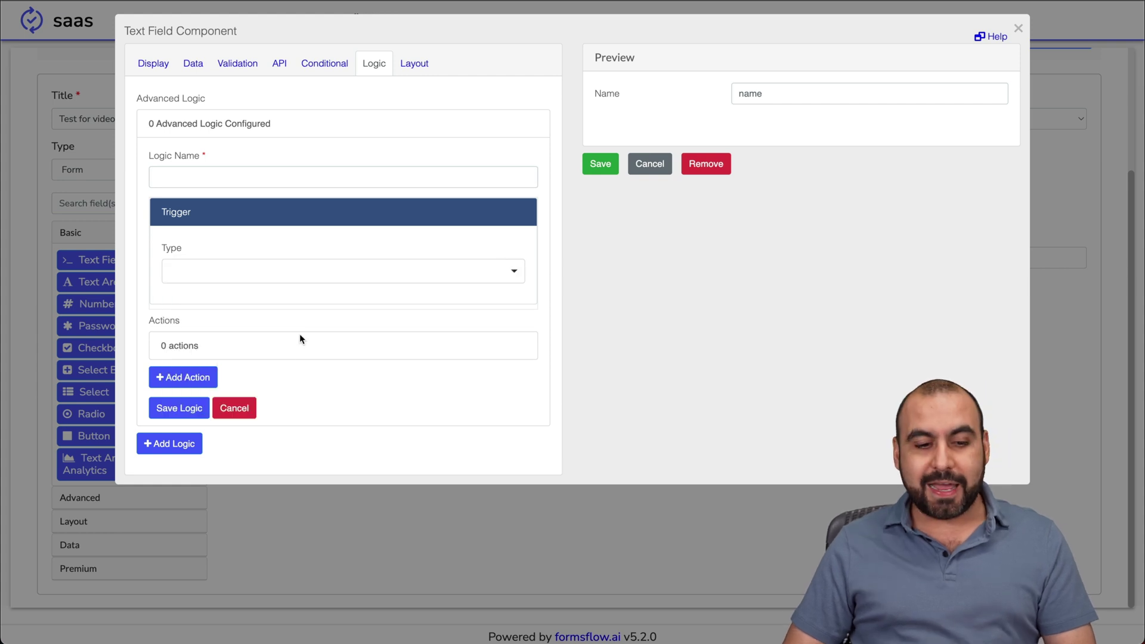
pyautogui.click(242, 407)
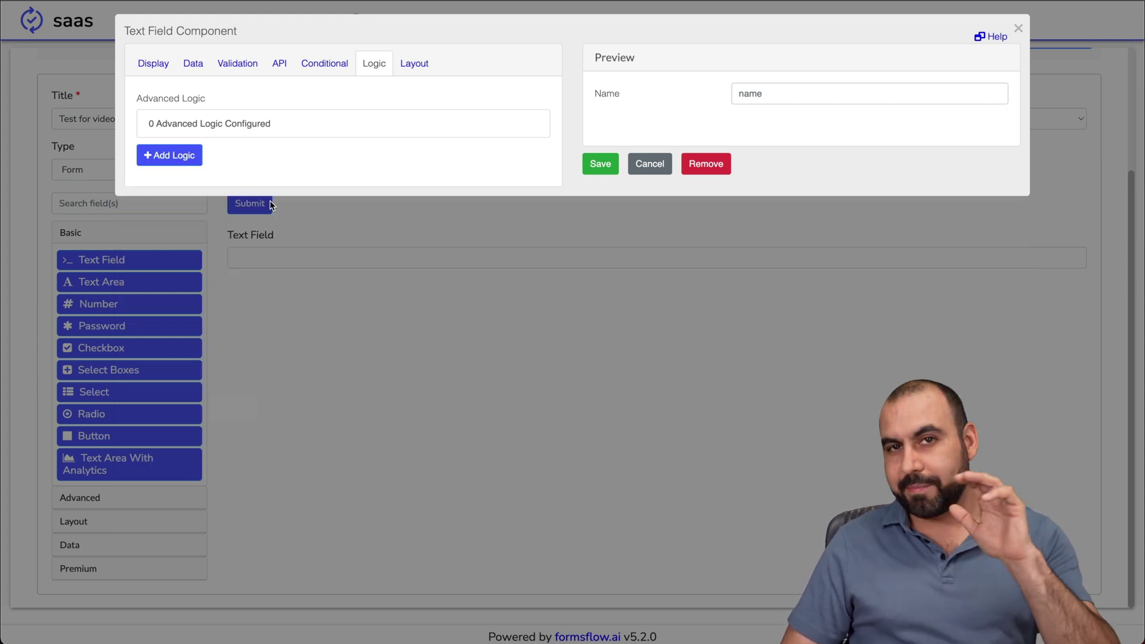
# Check the Layout tab's PDF Overlay options and save the Name text field.
pyautogui.click(410, 63)
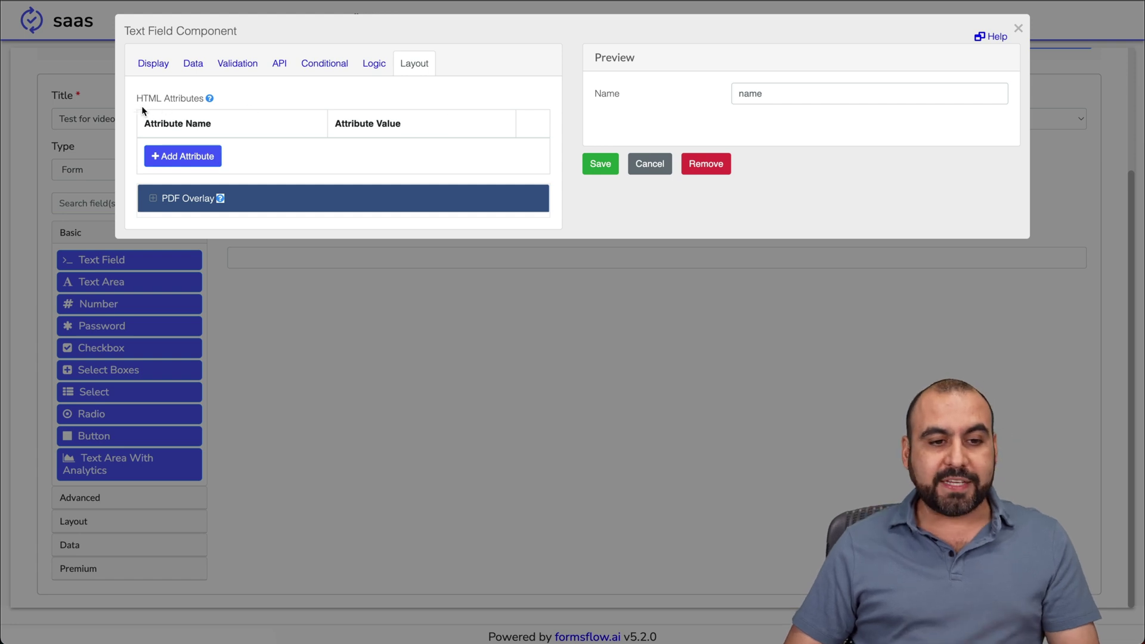
pyautogui.click(154, 156)
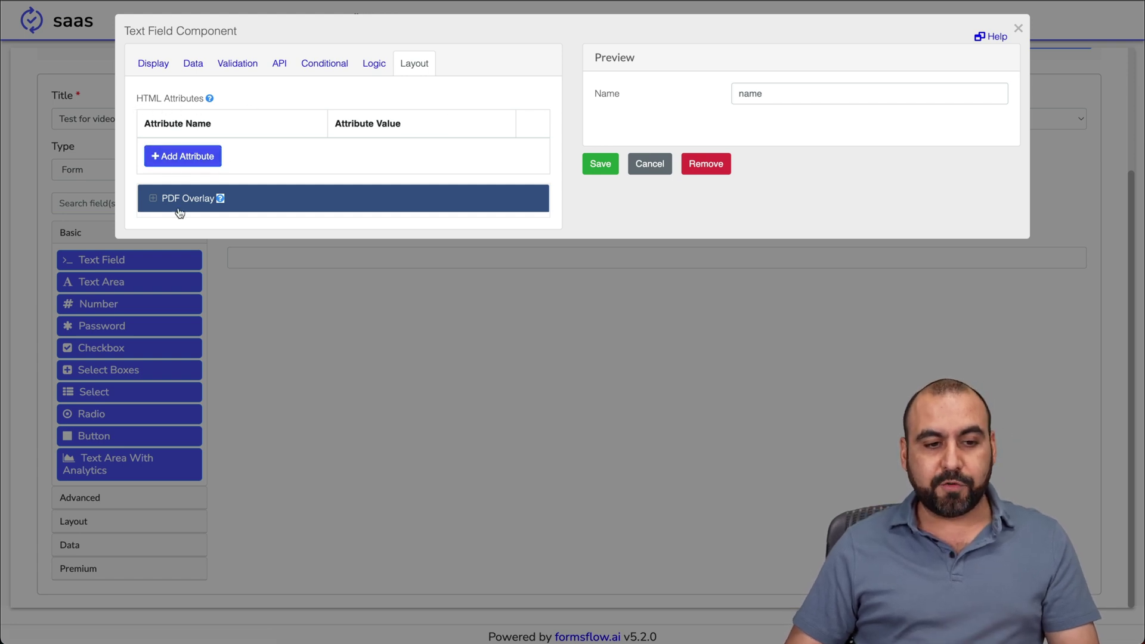
pyautogui.click(158, 199)
pyautogui.click(154, 199)
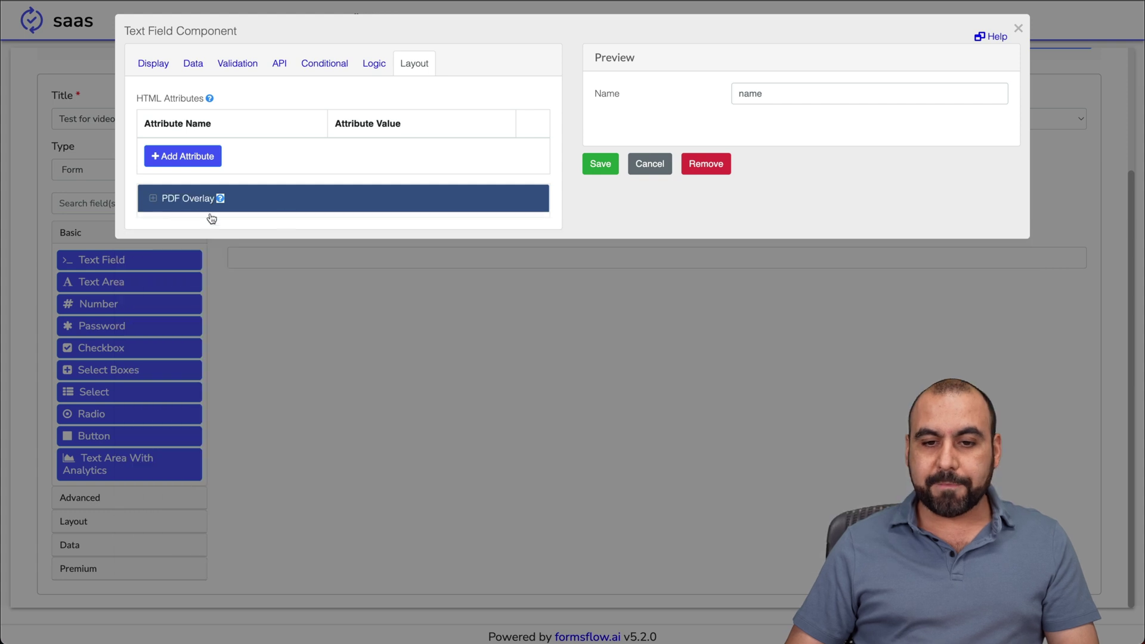
pyautogui.click(600, 172)
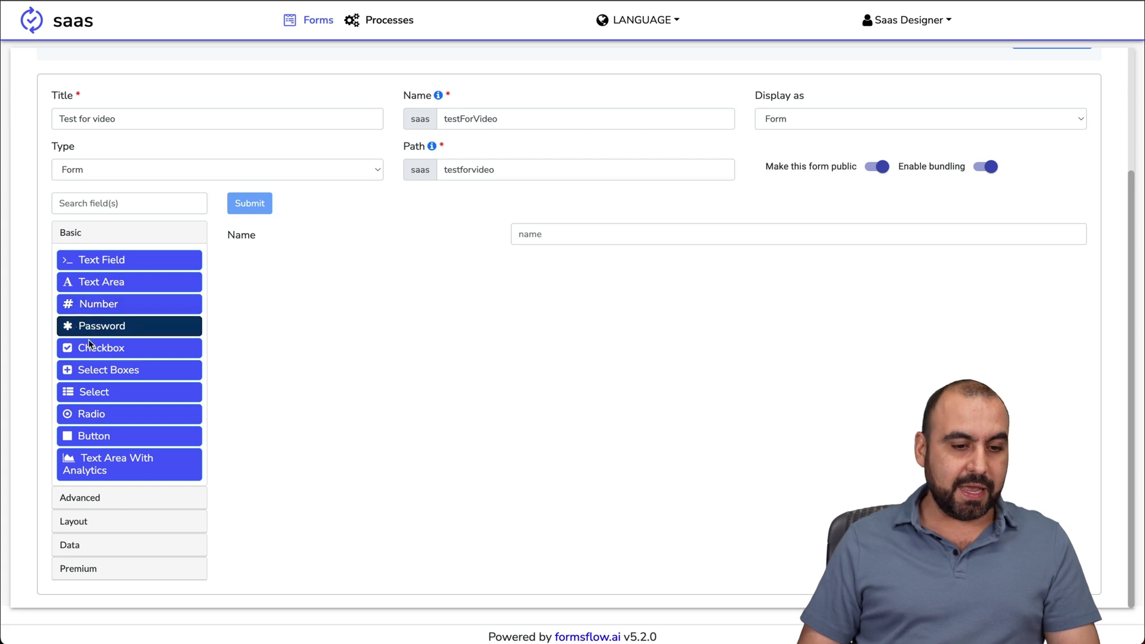
# Add a Checkbox with default settings below the Name field.
pyautogui.moveTo(110, 348); pyautogui.dragTo(622, 253)
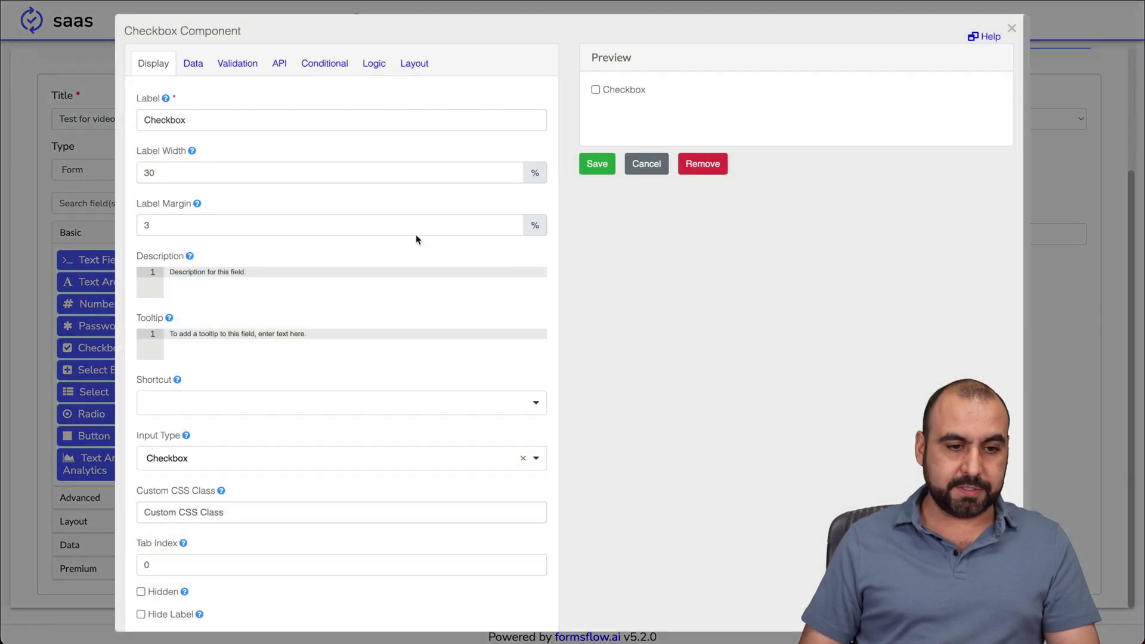
pyautogui.click(597, 163)
pyautogui.moveTo(256, 264)
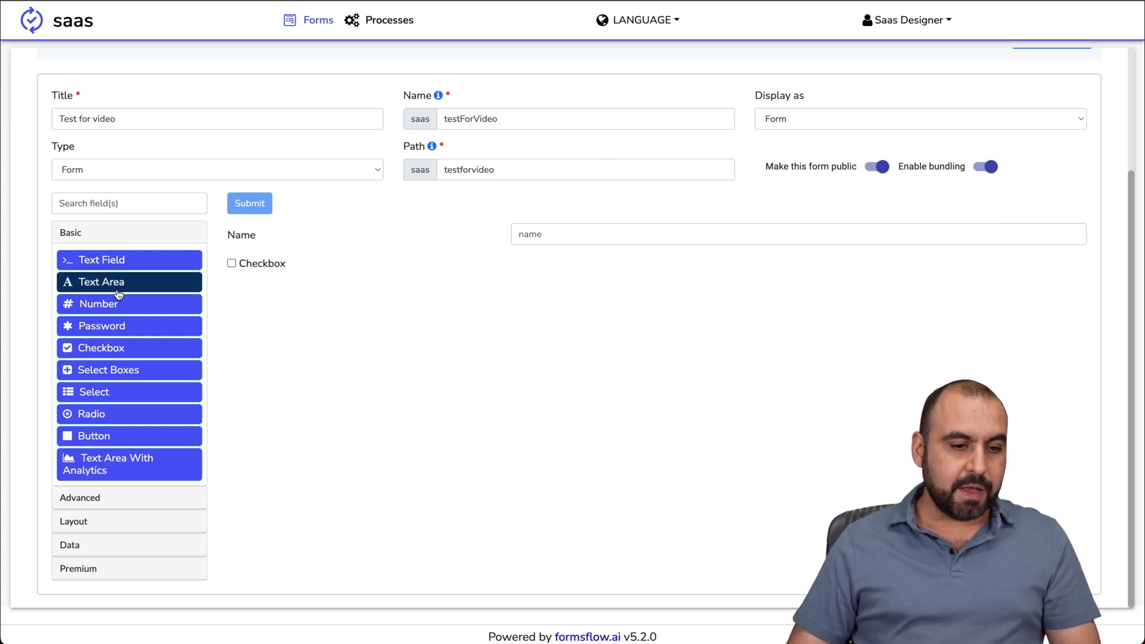
# Add a Select Boxes field with first option 'I love cockies' using shortcut A.
pyautogui.moveTo(119, 370); pyautogui.dragTo(308, 285)
pyautogui.click(193, 63)
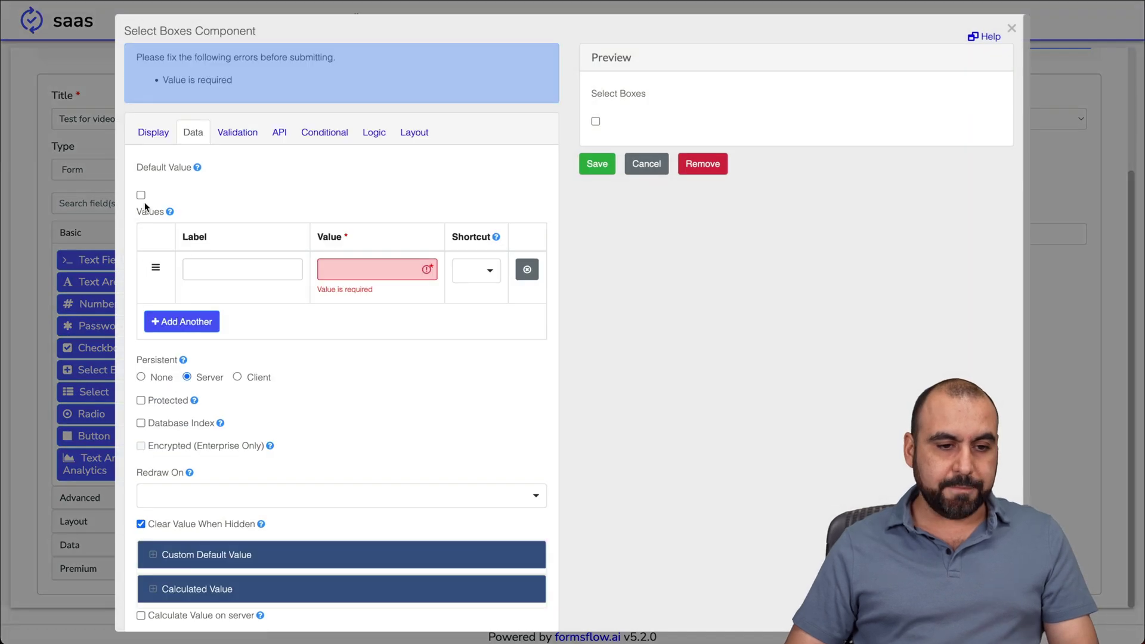
pyautogui.click(215, 263)
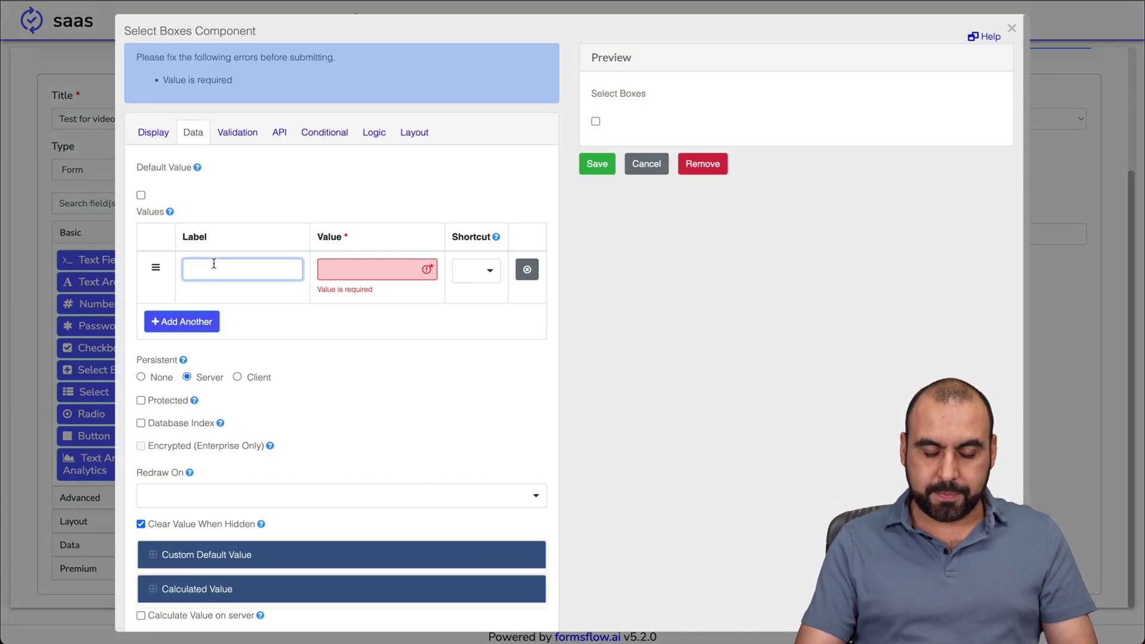
pyautogui.write('I love cockies')
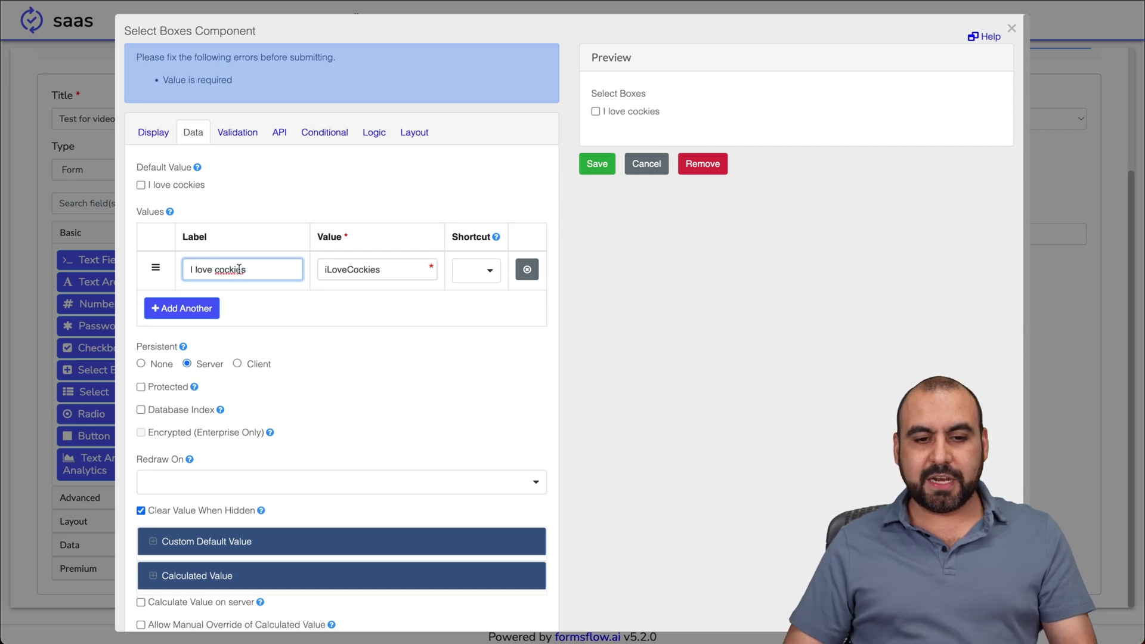
pyautogui.click(488, 270)
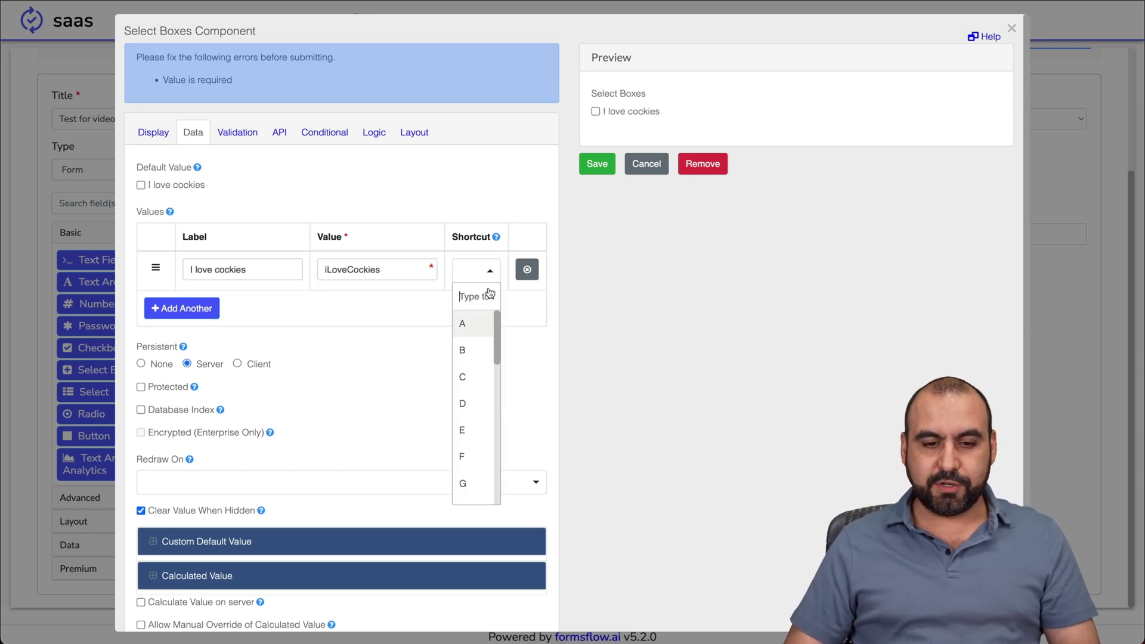
pyautogui.click(482, 328)
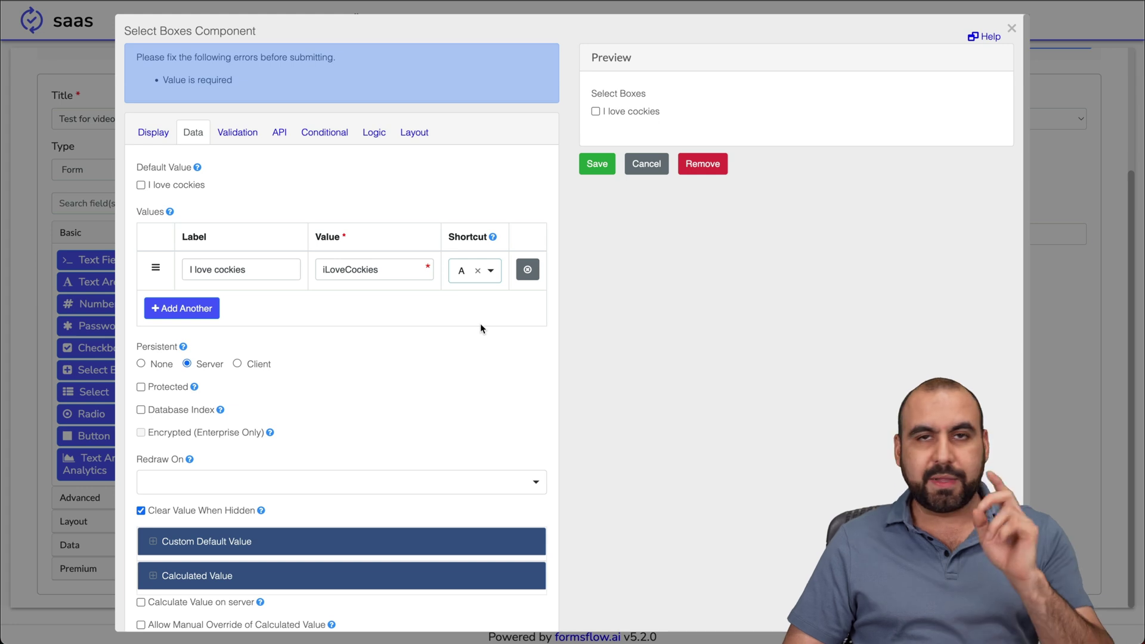
# Add a second option 'I love cakes' and save the Select Boxes field.
pyautogui.click(182, 307)
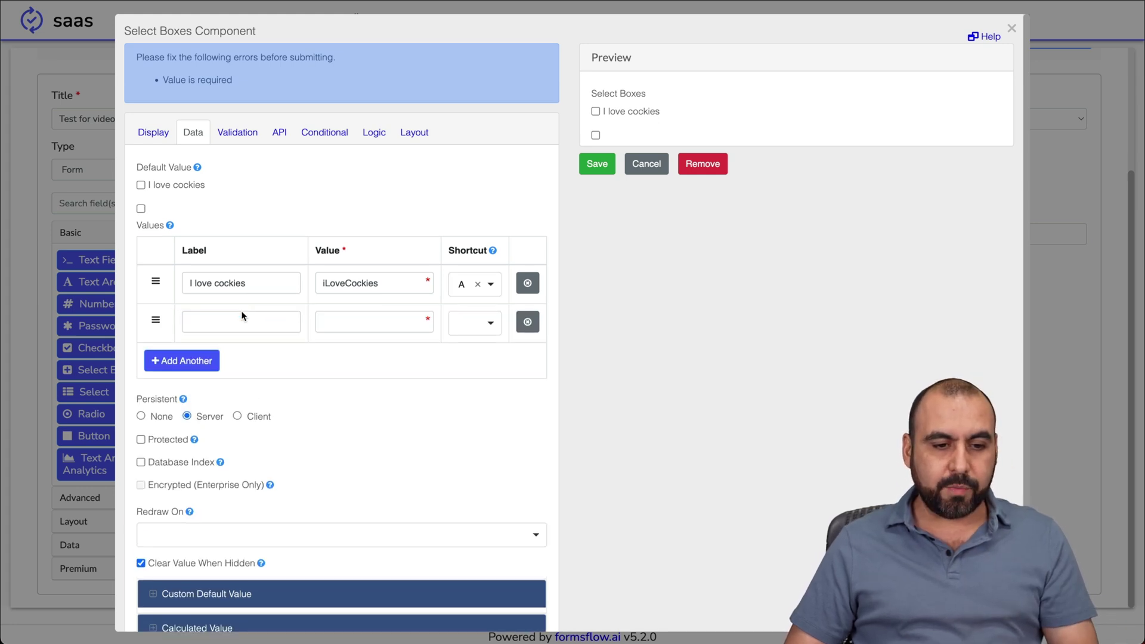
pyautogui.click(243, 316)
pyautogui.write('I love ')
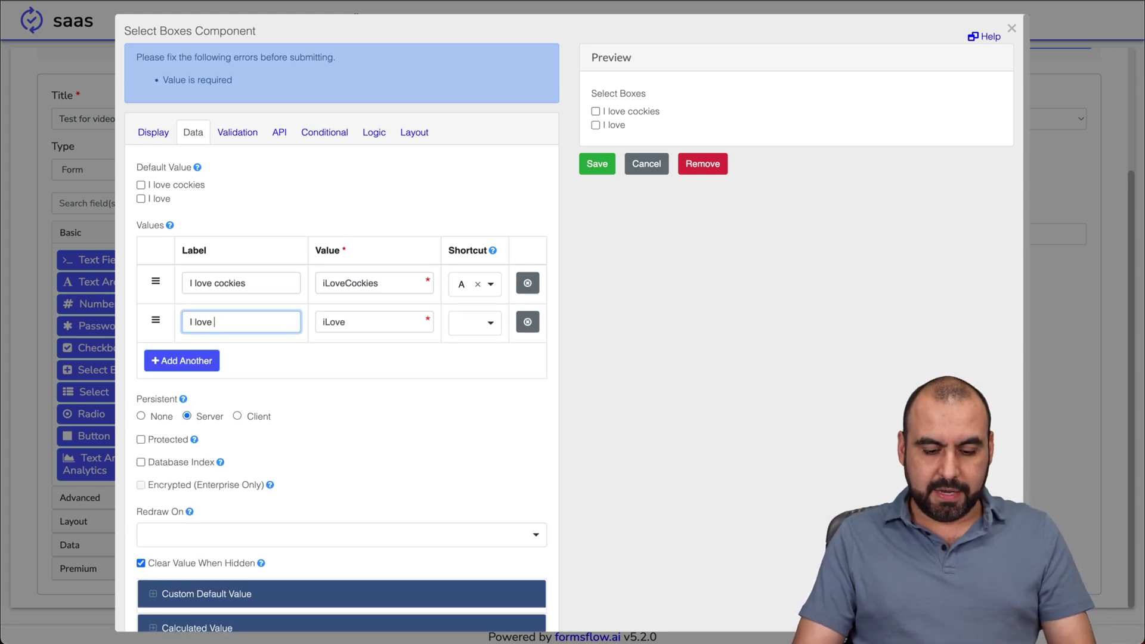
pyautogui.write('cakes')
pyautogui.click(484, 322)
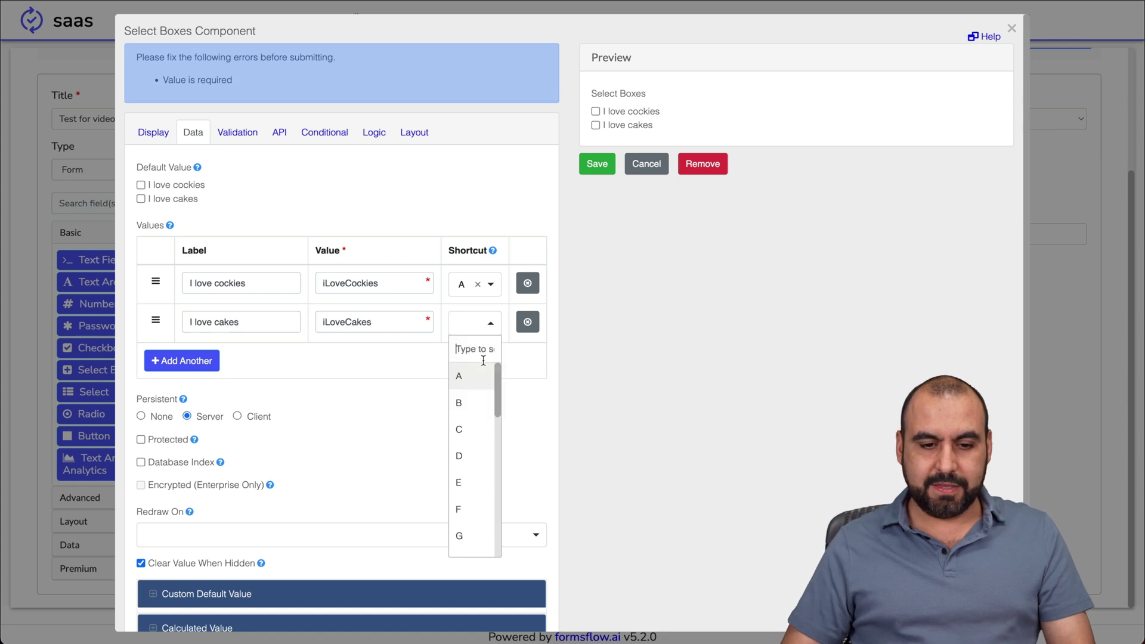
pyautogui.click(478, 404)
pyautogui.click(597, 164)
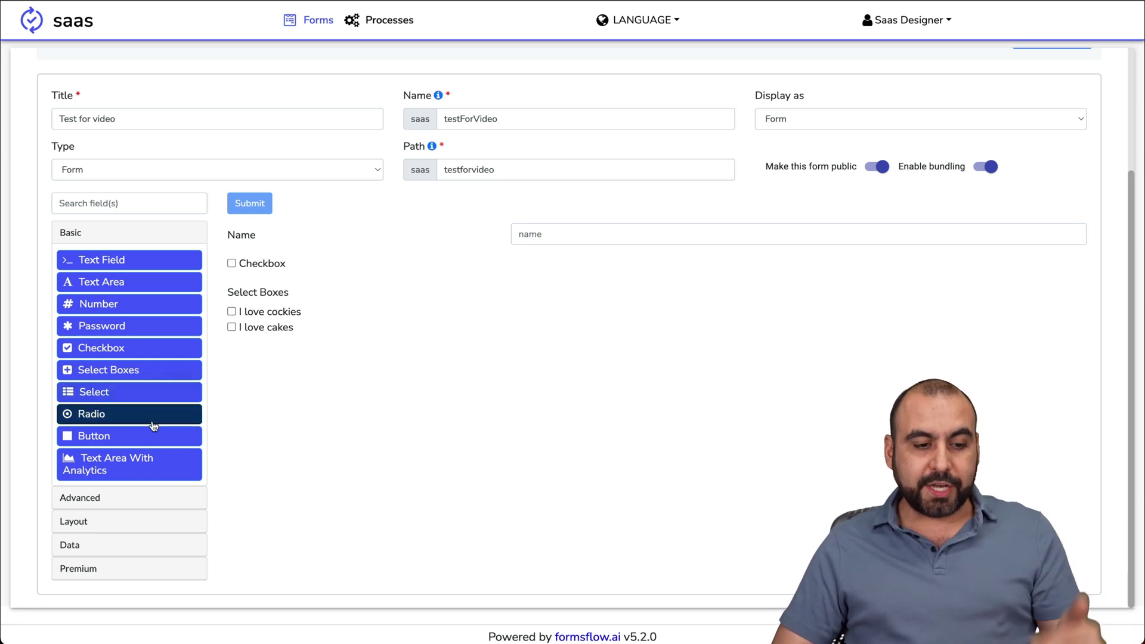
# Add a Submit button and an Email field below the Select Boxes, saving each.
pyautogui.moveTo(151, 436); pyautogui.dragTo(301, 348)
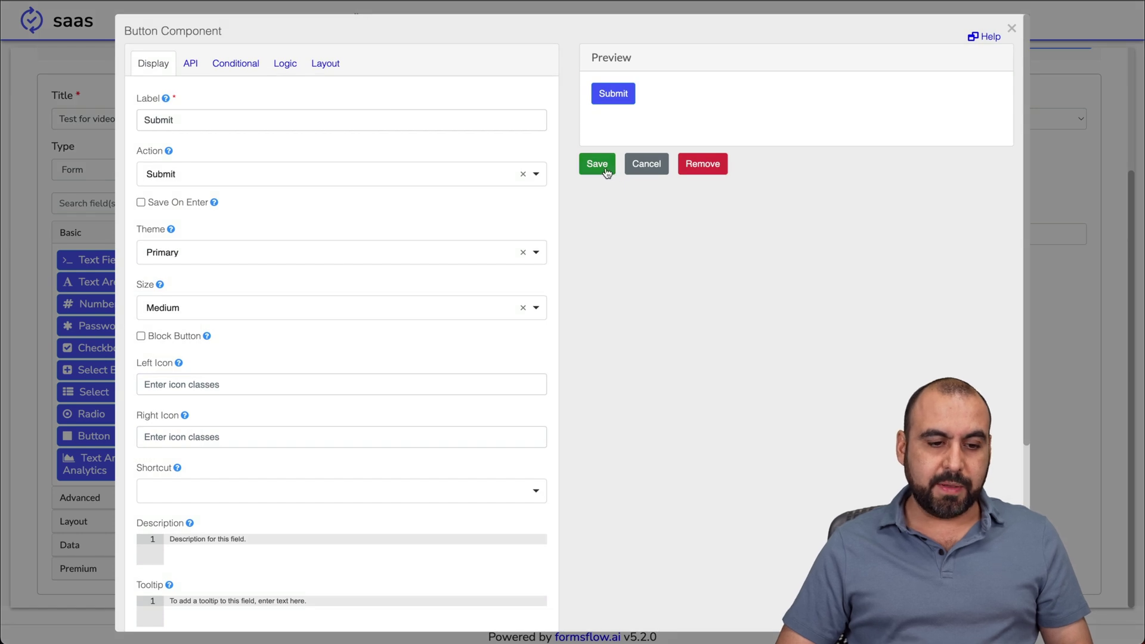
pyautogui.click(597, 164)
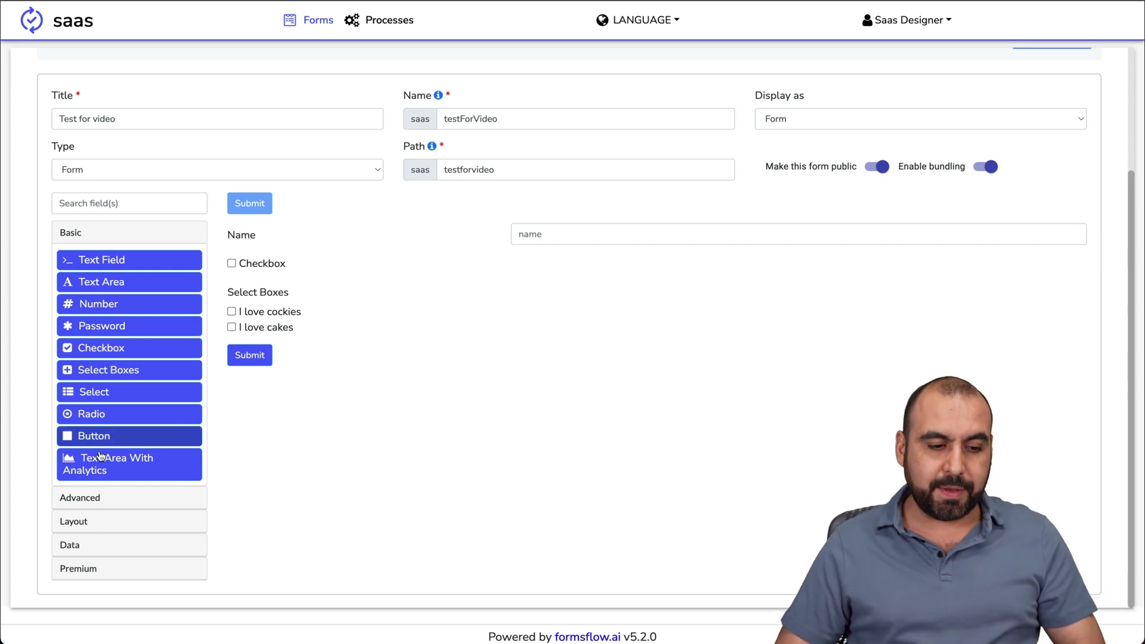
pyautogui.click(119, 498)
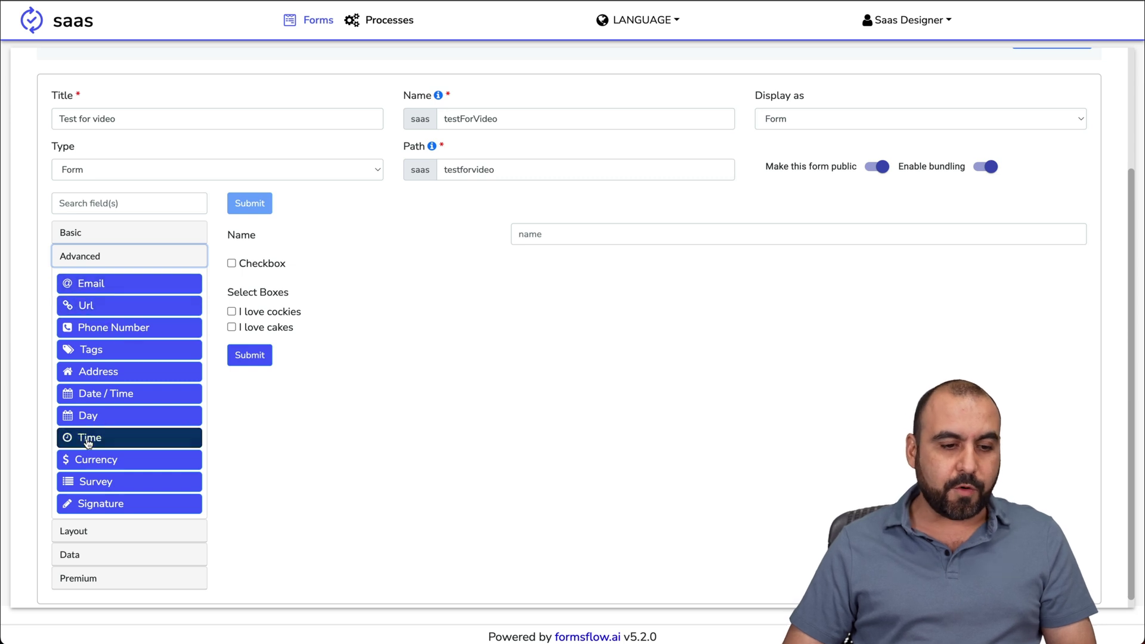
pyautogui.moveTo(169, 287); pyautogui.dragTo(288, 345)
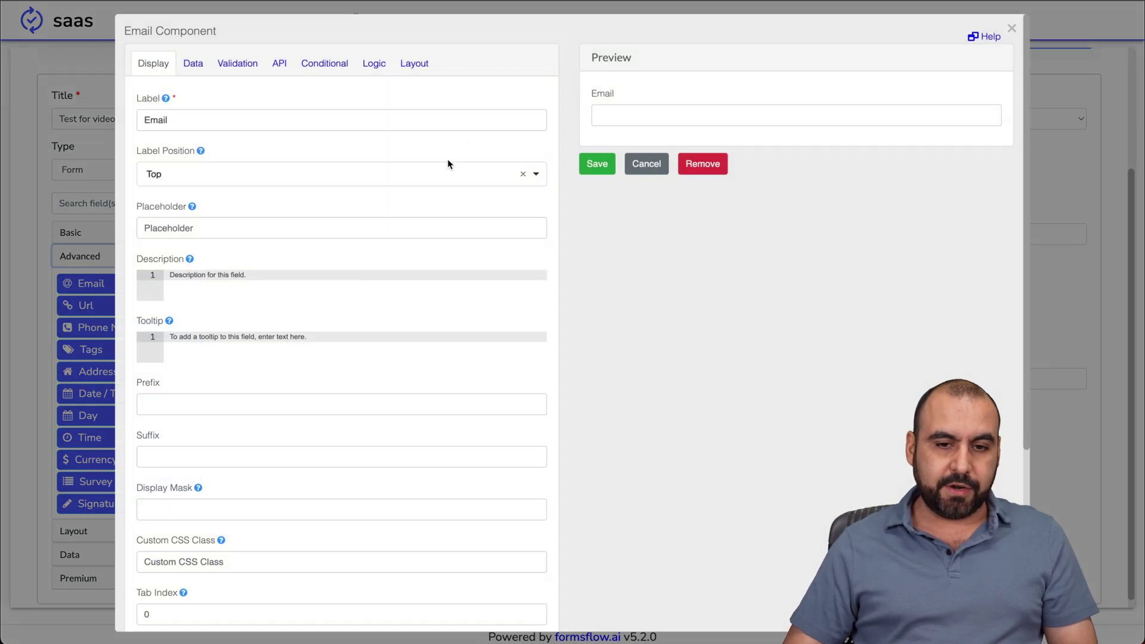
pyautogui.click(598, 164)
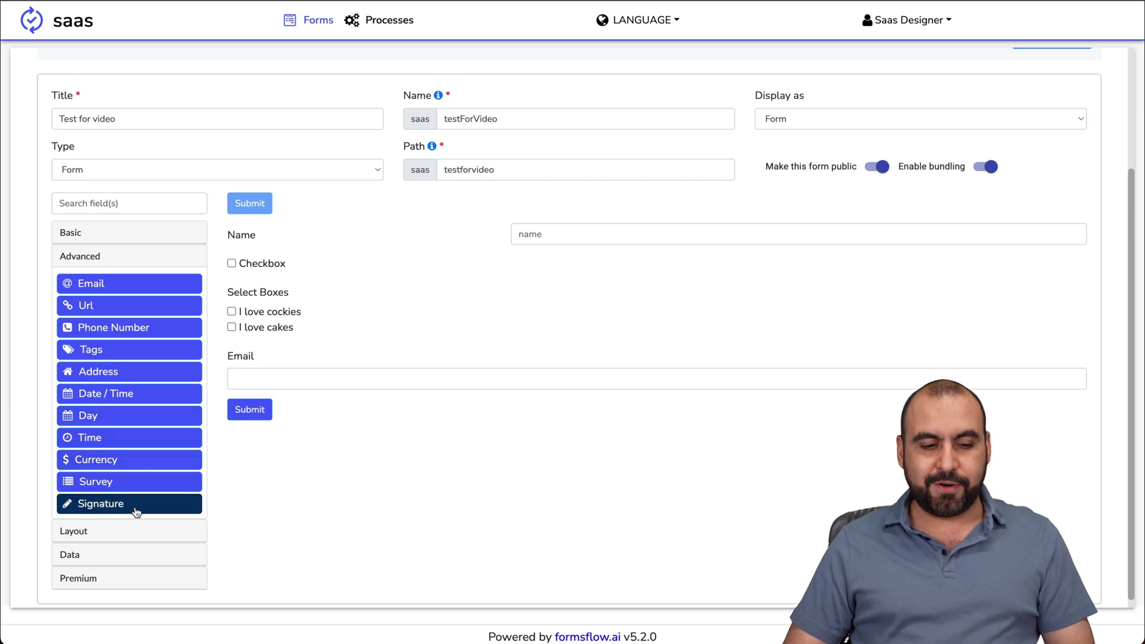
pyautogui.click(137, 530)
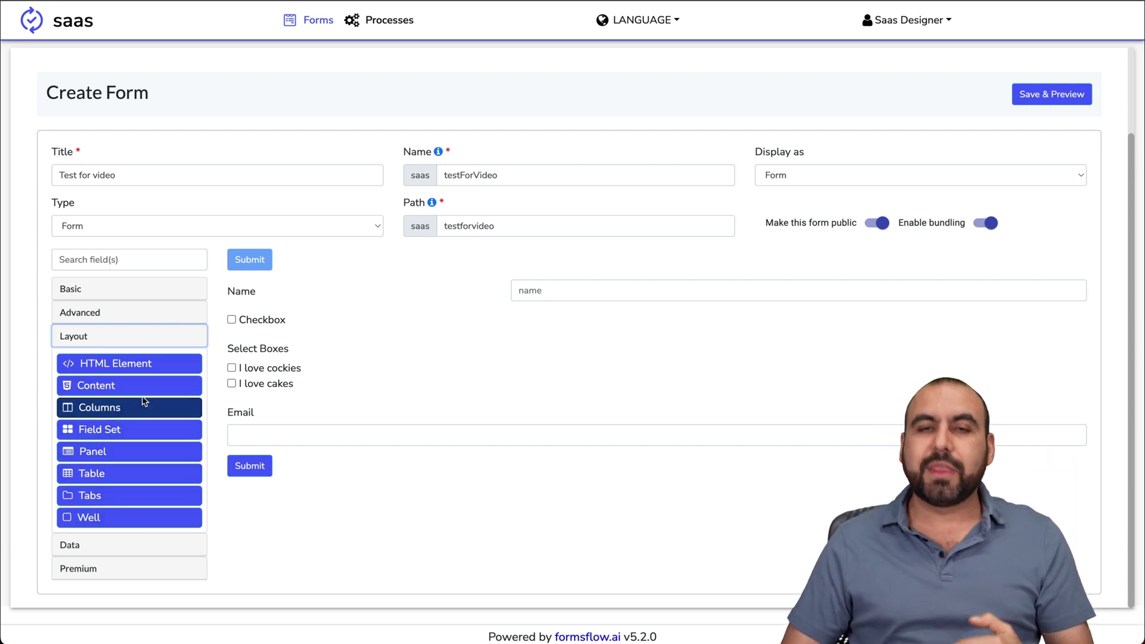
# Browse the Data and Premium component groups, then save and preview the form.
pyautogui.click(133, 545)
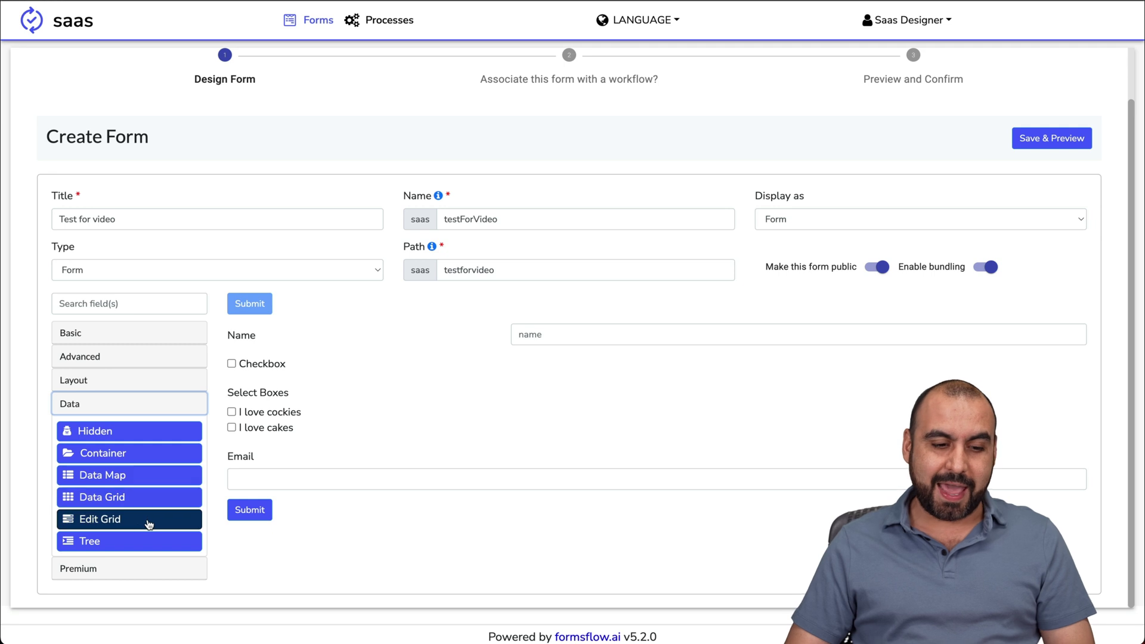
pyautogui.click(128, 569)
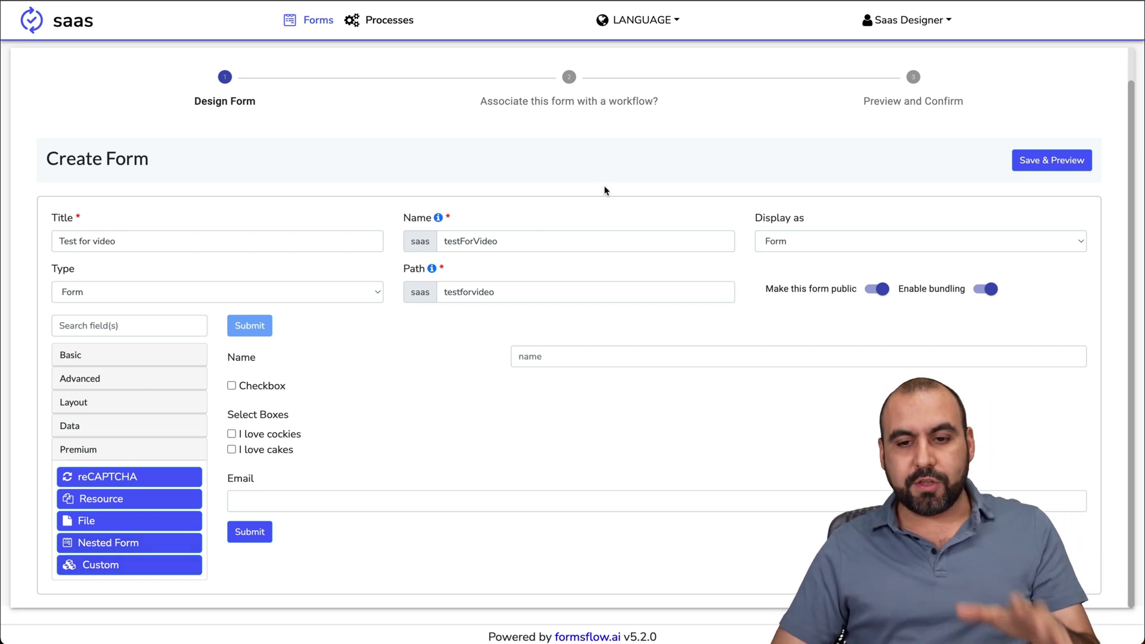
pyautogui.click(1028, 159)
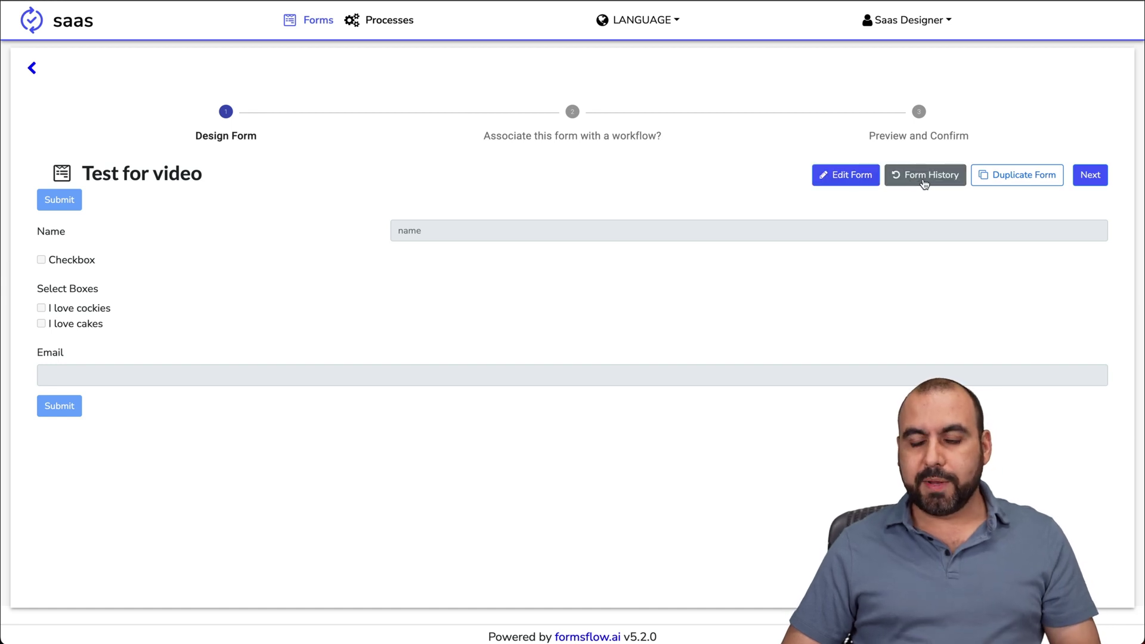
# Advance from the form preview to the Associate with a workflow step.
pyautogui.click(1087, 175)
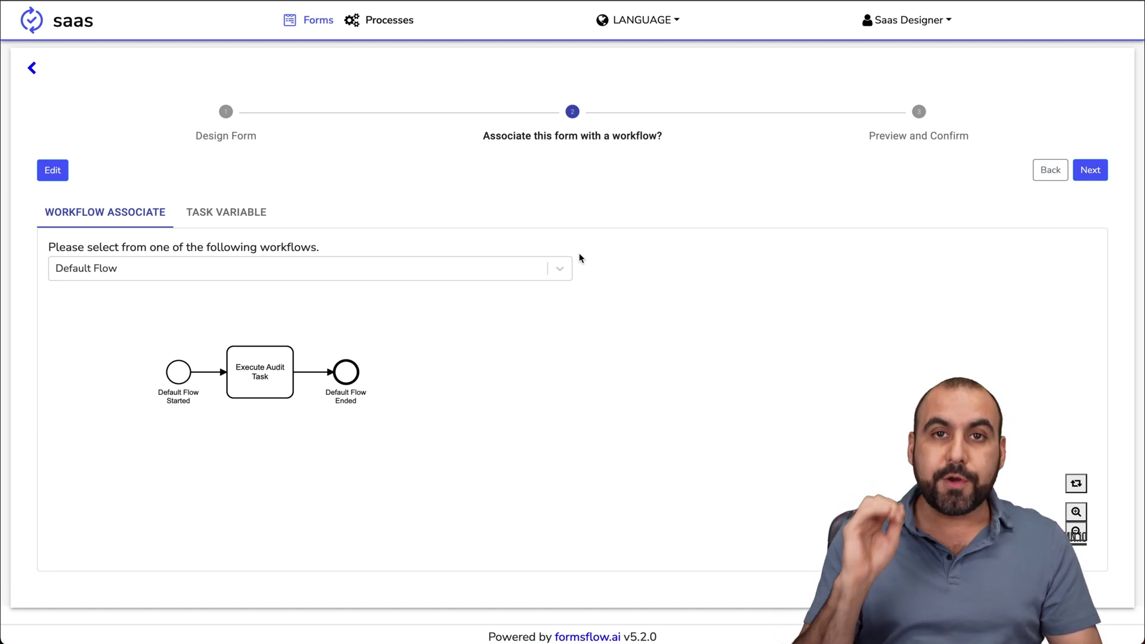
# Try Two Step Approval, revert to Default Flow, and continue to Preview and Confirm.
pyautogui.click(424, 266)
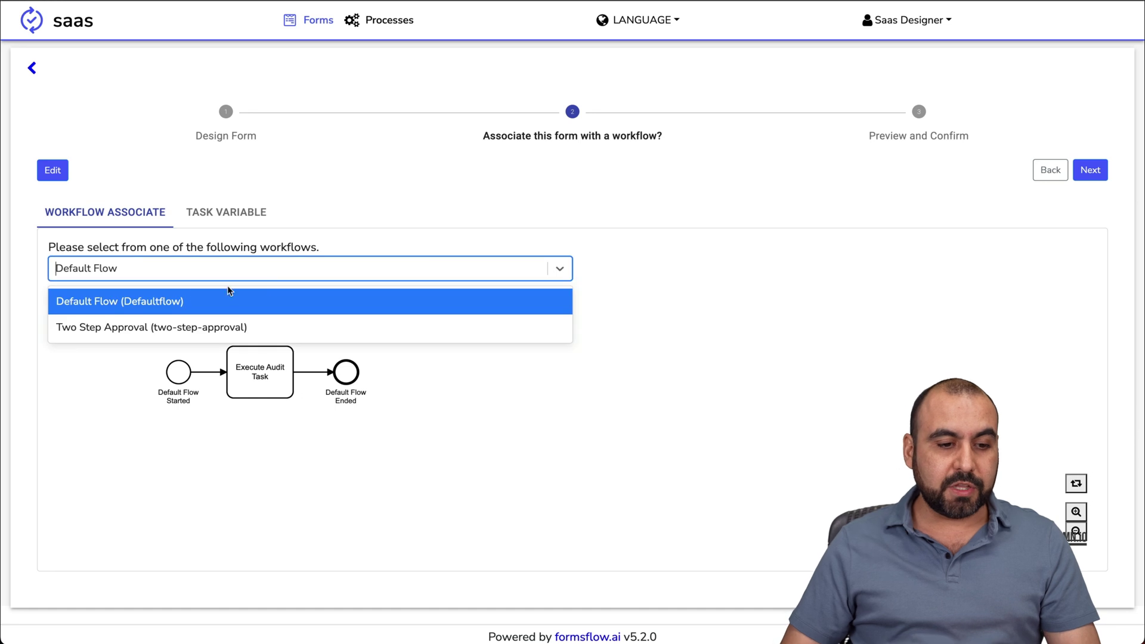
pyautogui.click(171, 338)
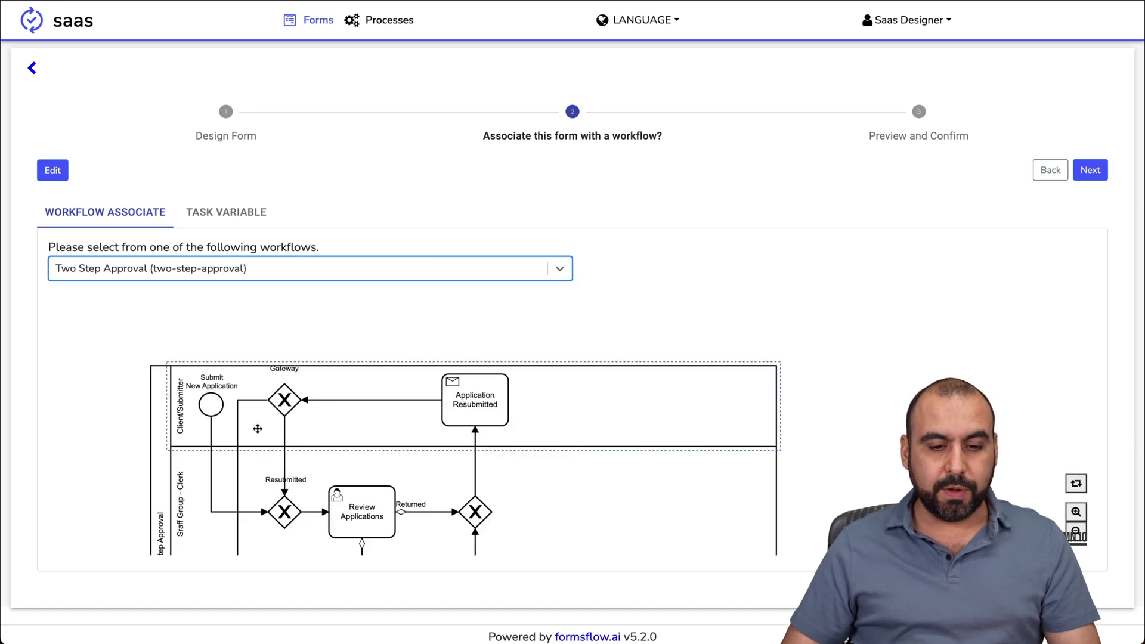
pyautogui.scroll(-5, 662, 396)
pyautogui.scroll(3, 666, 401)
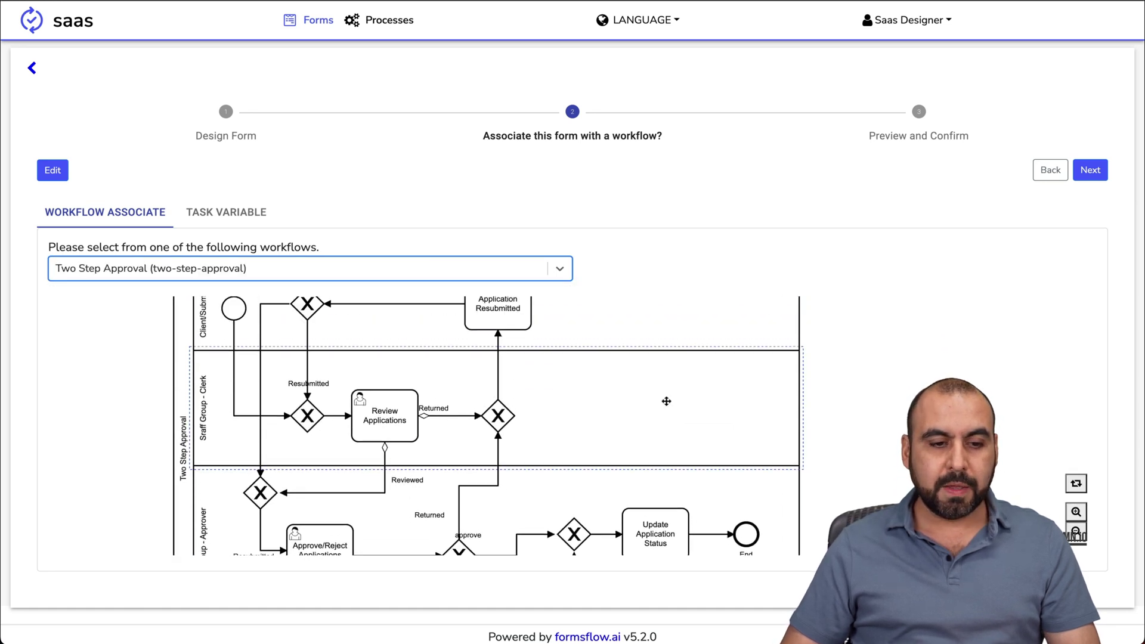
pyautogui.click(338, 279)
pyautogui.click(224, 301)
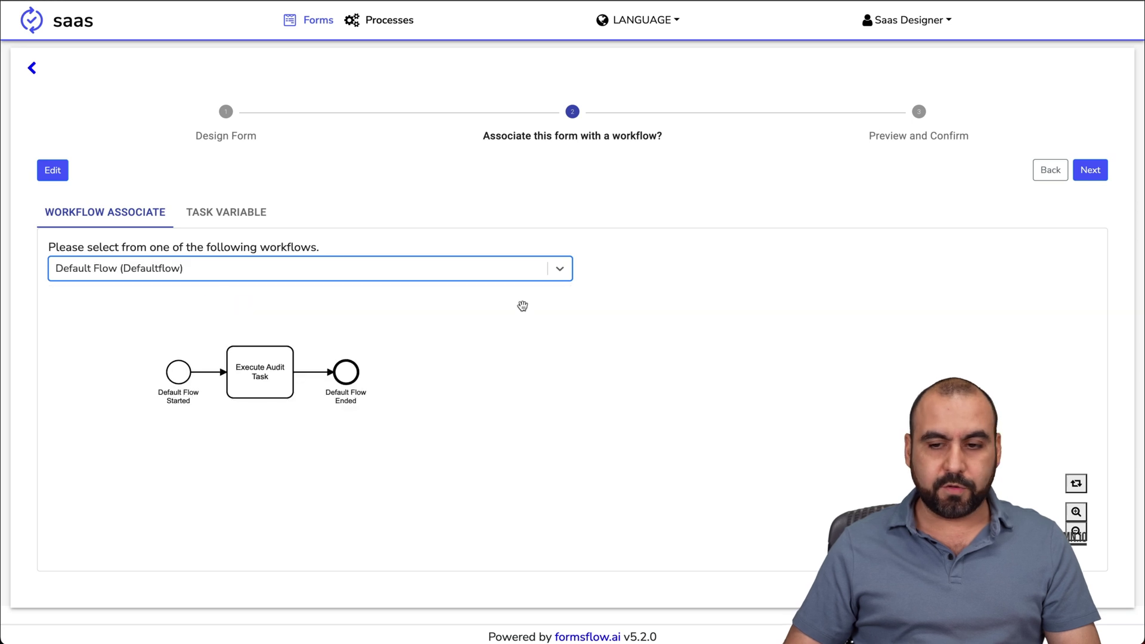
pyautogui.click(1101, 170)
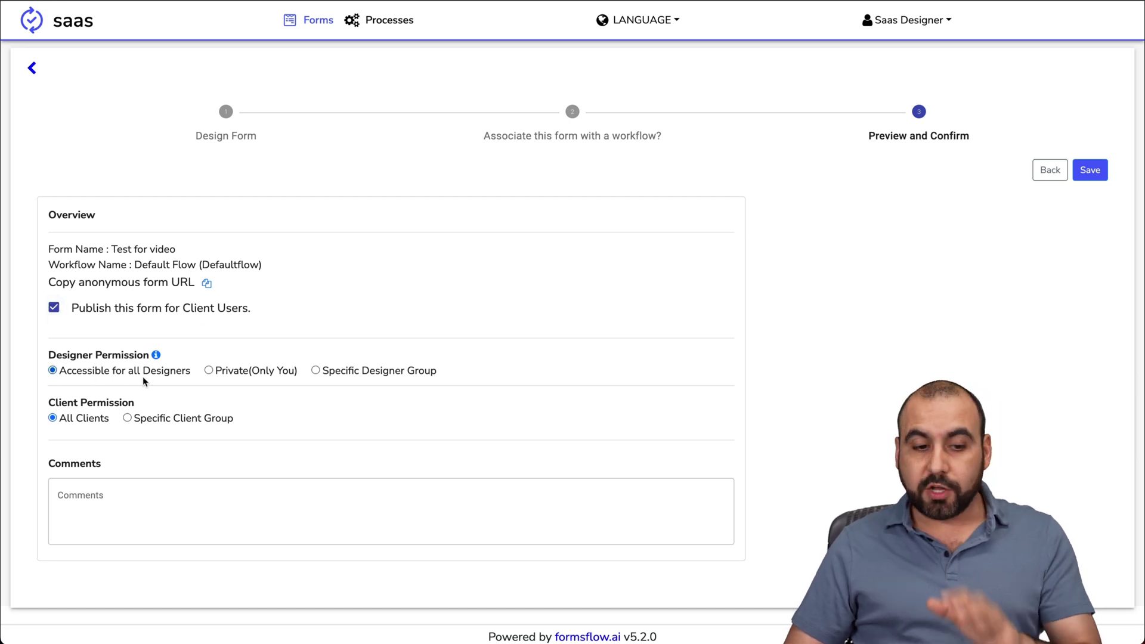
# Keep access for all designers and client users, then save the Default Flow association.
pyautogui.click(403, 371)
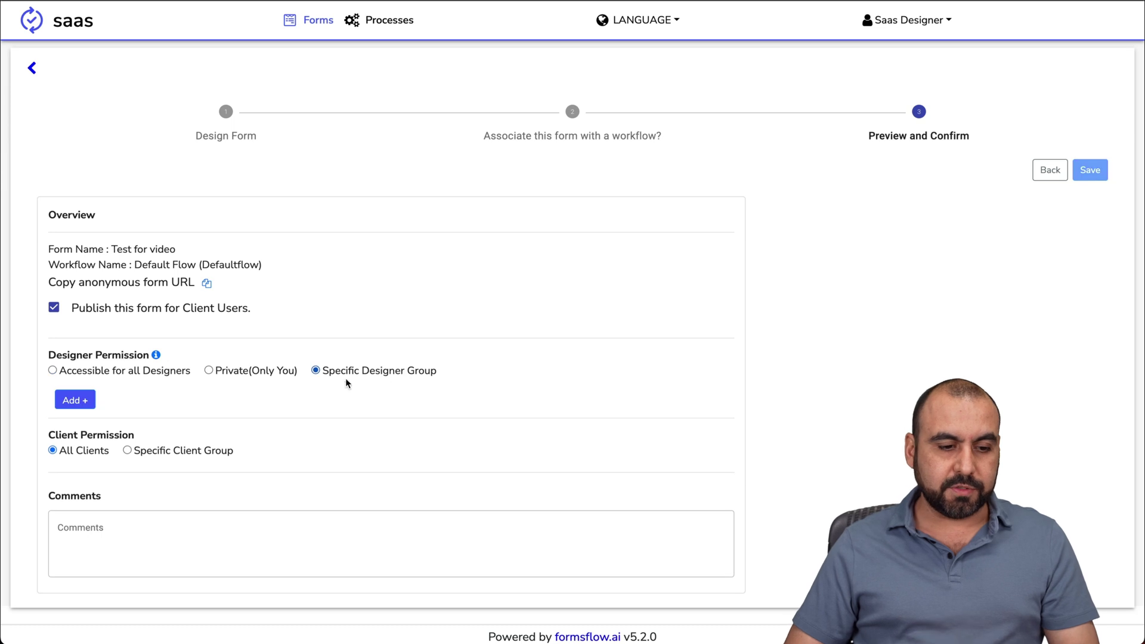
pyautogui.click(53, 370)
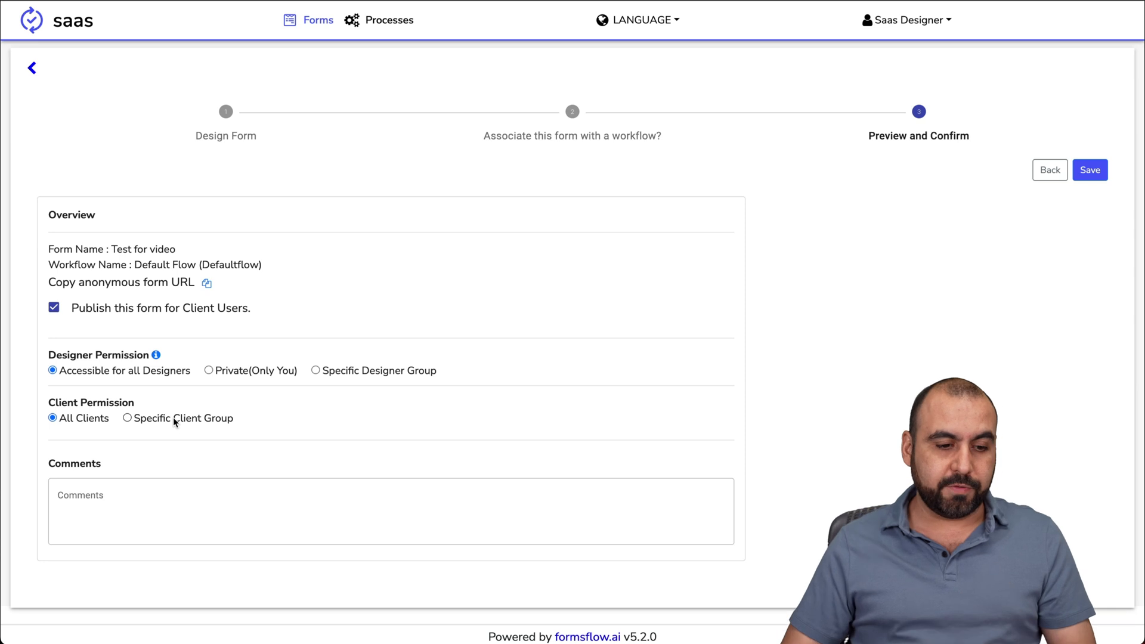
pyautogui.click(94, 492)
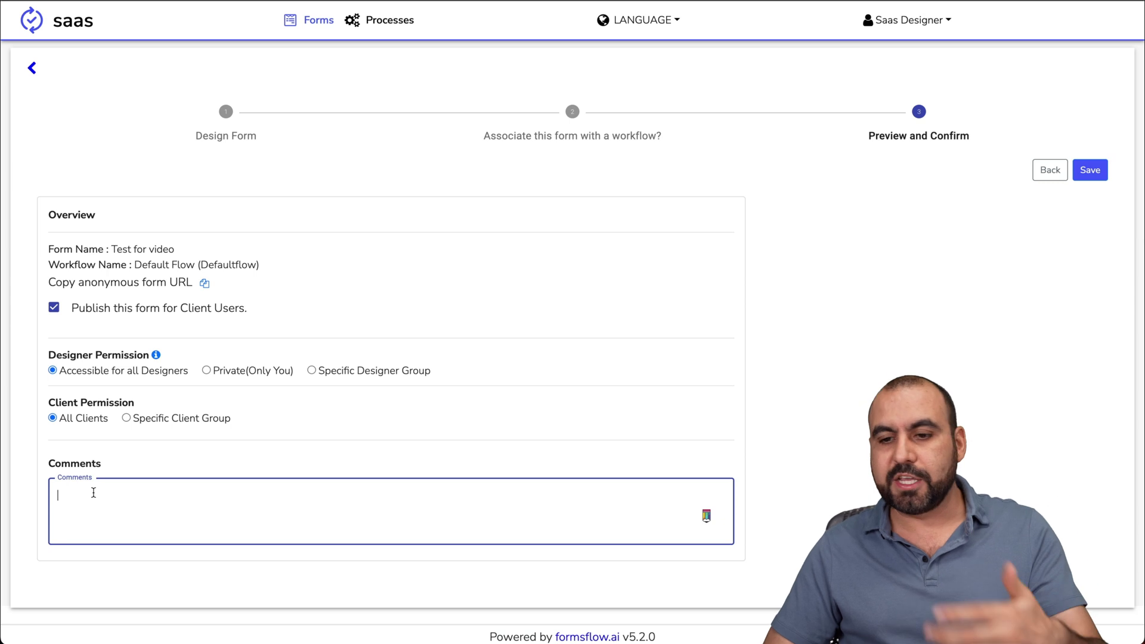
pyautogui.click(1090, 170)
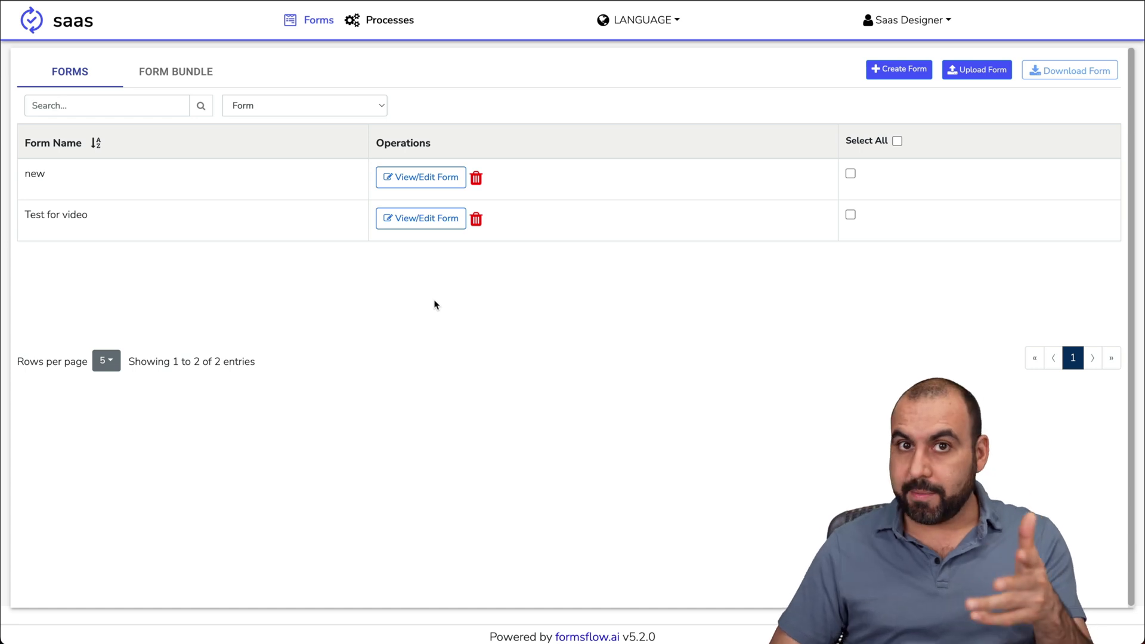
# Go to the Processes page from the top navigation bar.
pyautogui.click(391, 22)
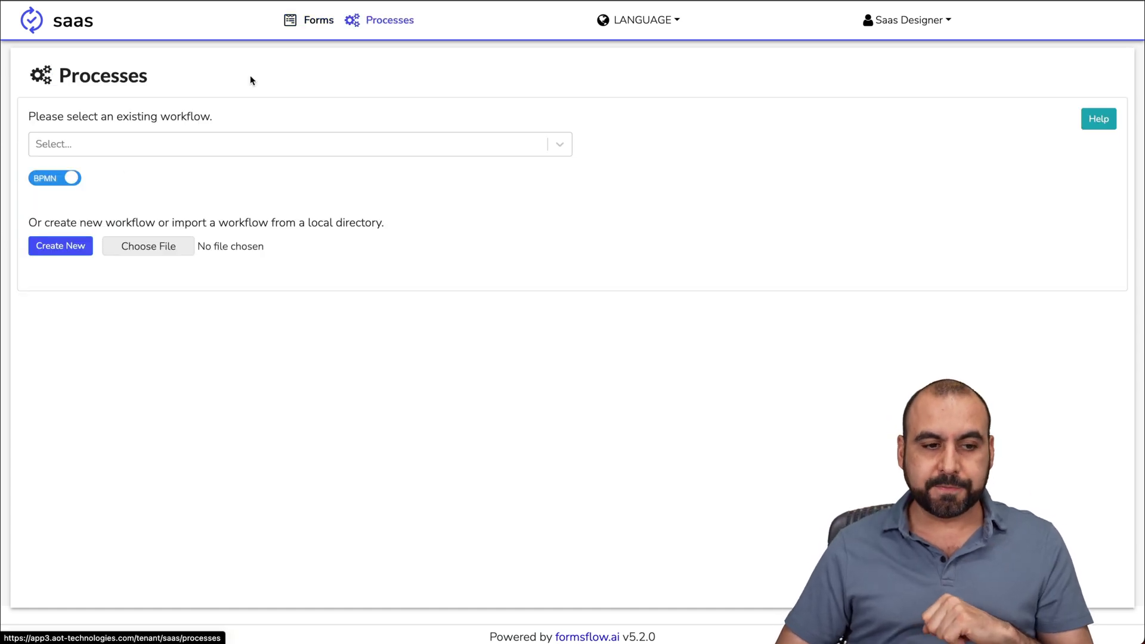
# Load the Two Step Approval (two-step-approval) workflow and scroll through its diagram.
pyautogui.click(249, 144)
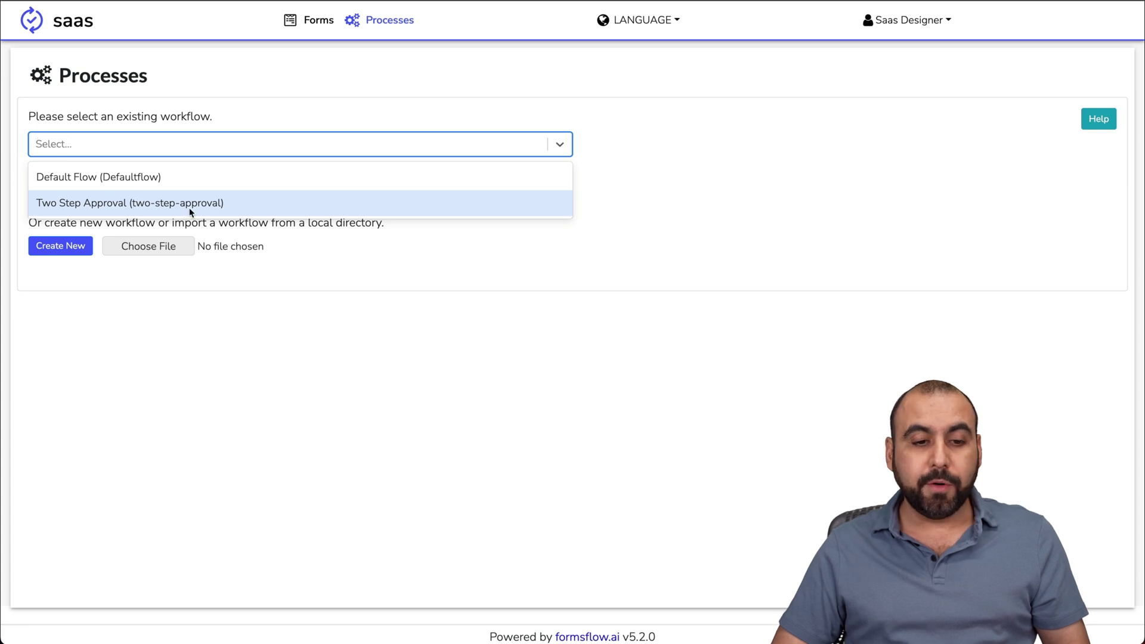
pyautogui.click(297, 204)
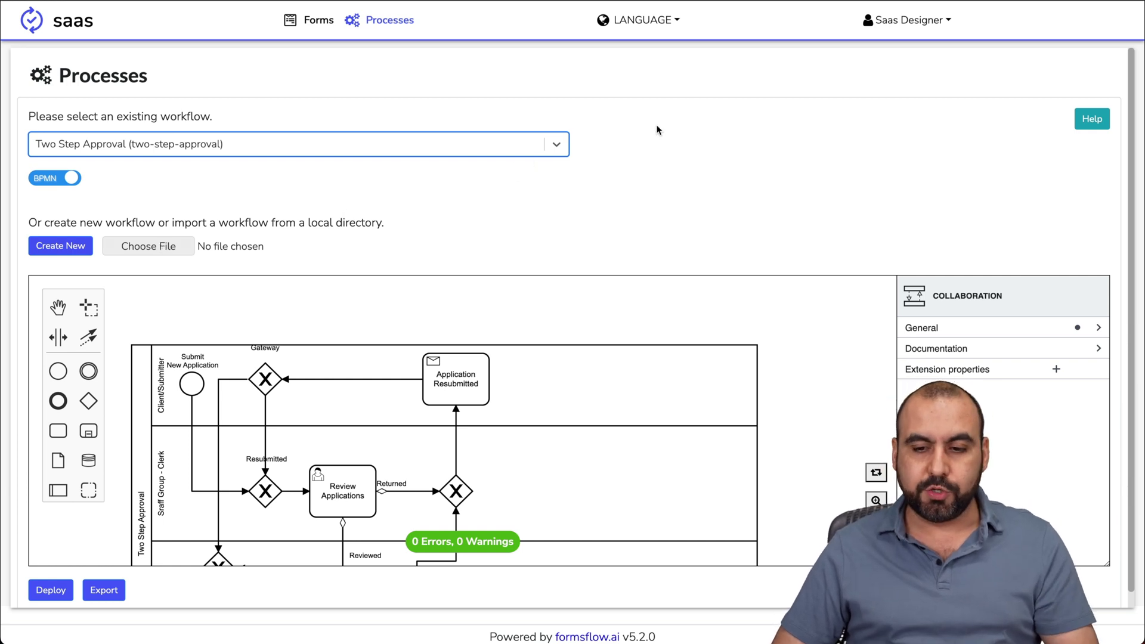
pyautogui.scroll(-1, 656, 127)
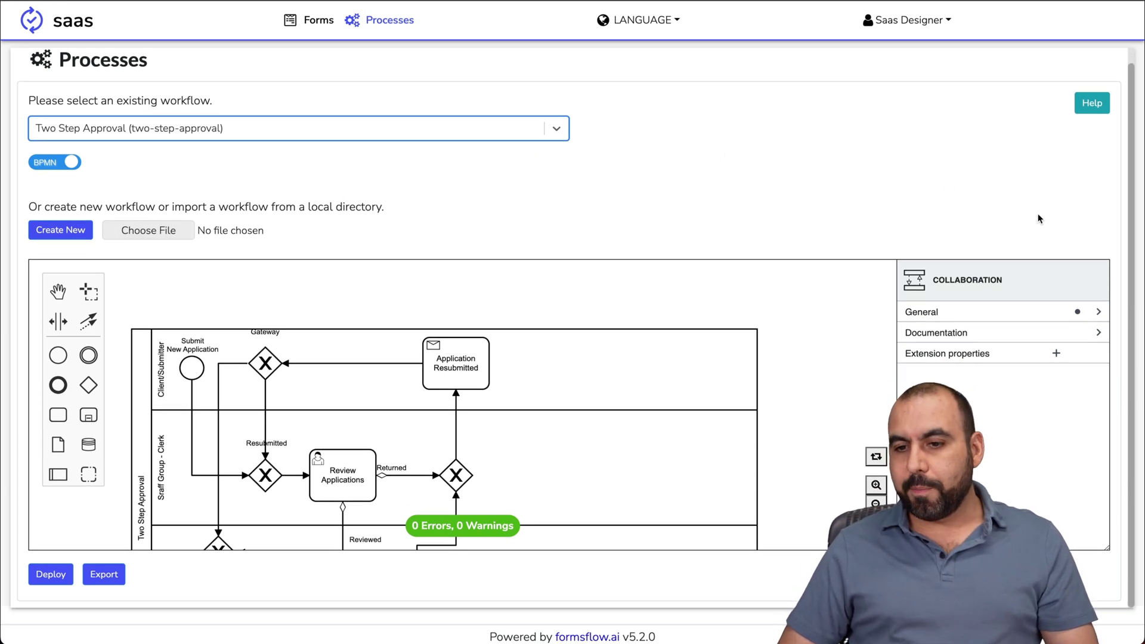
pyautogui.scroll(-2, 714, 364)
pyautogui.scroll(-1, 714, 365)
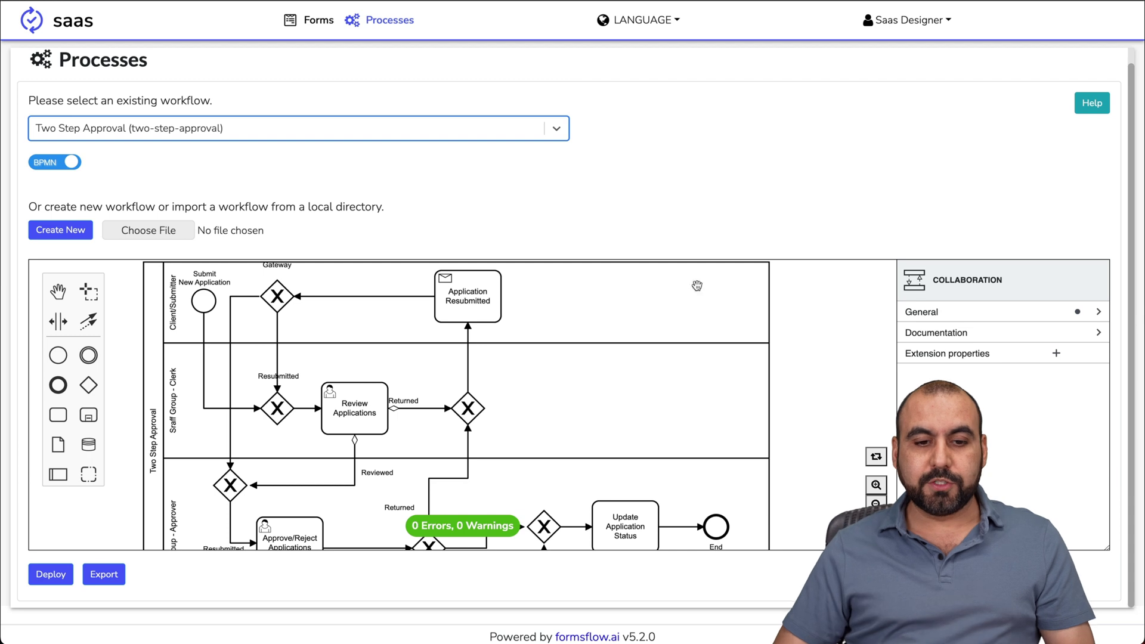
# Expand the General, Documentation, Message and Asynchronous continuations properties of Application Resubmitted.
pyautogui.click(480, 295)
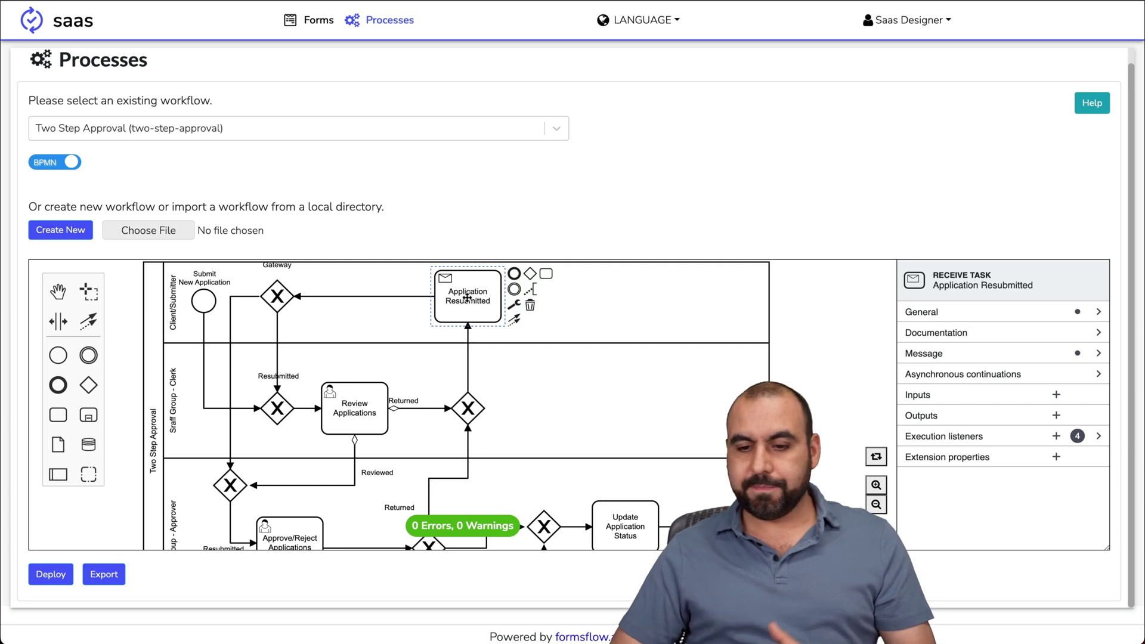
pyautogui.click(278, 296)
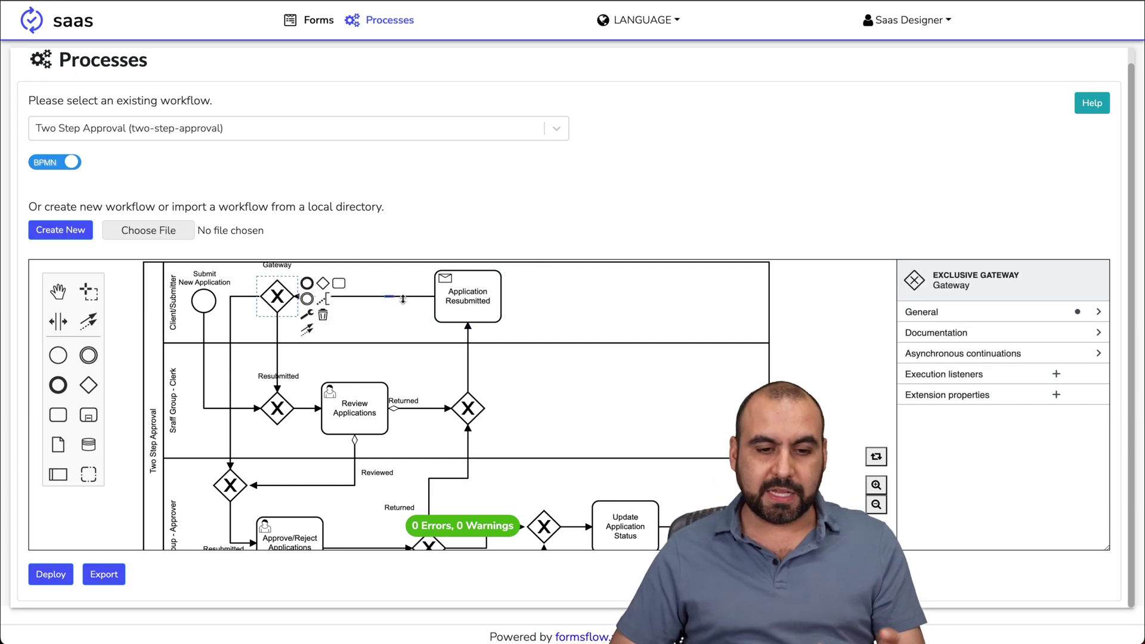
pyautogui.click(472, 298)
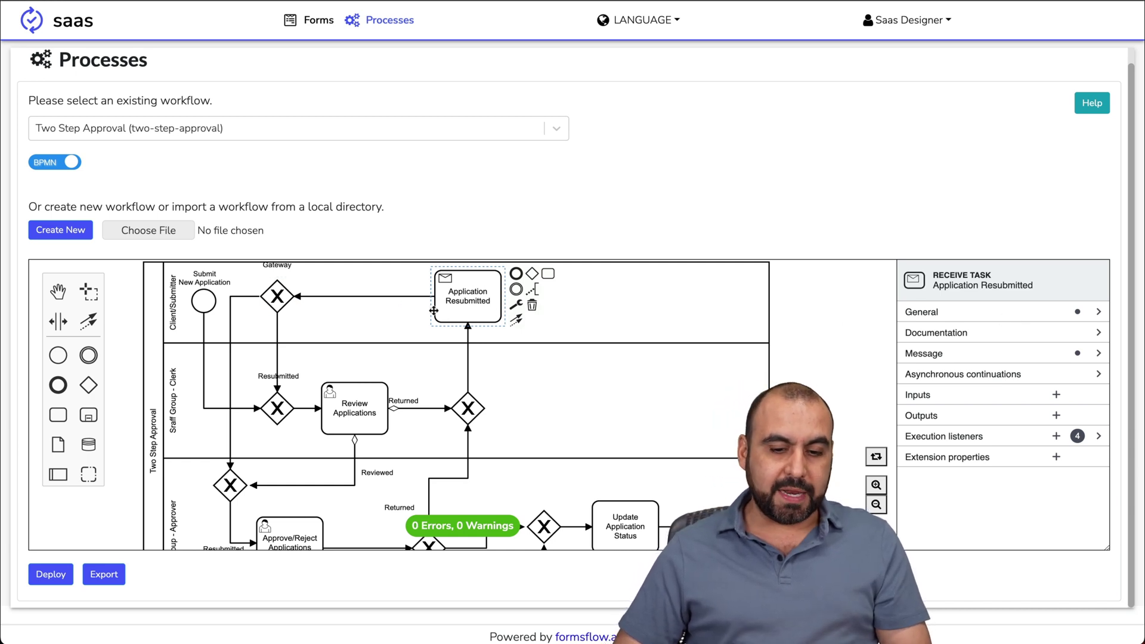
pyautogui.click(1005, 316)
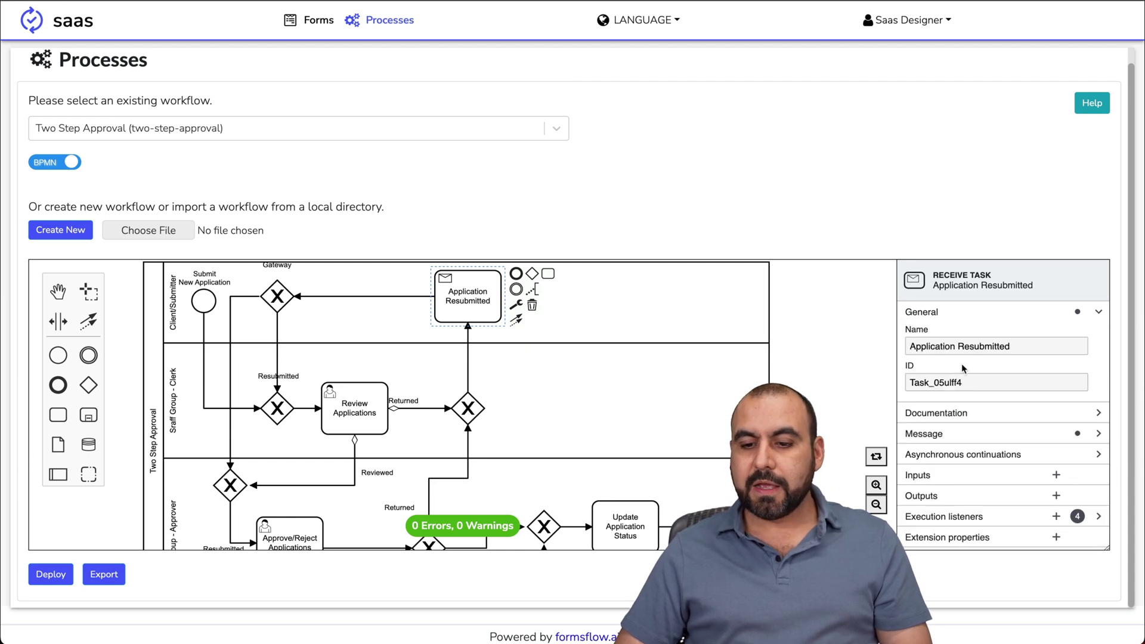
pyautogui.click(996, 413)
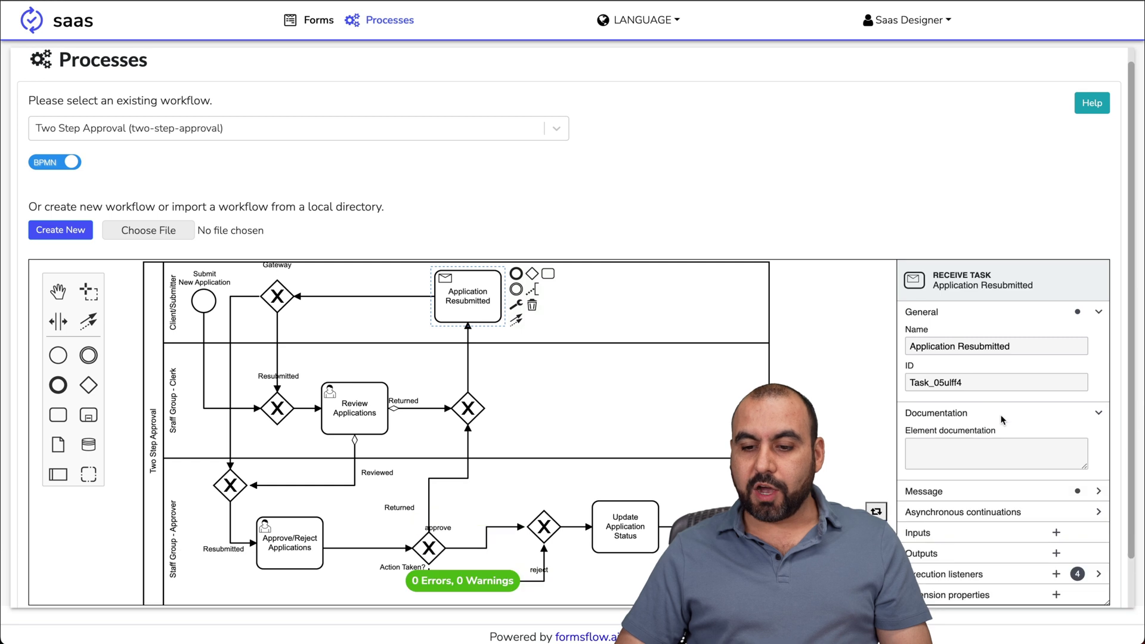
pyautogui.scroll(-1, 999, 408)
pyautogui.click(963, 402)
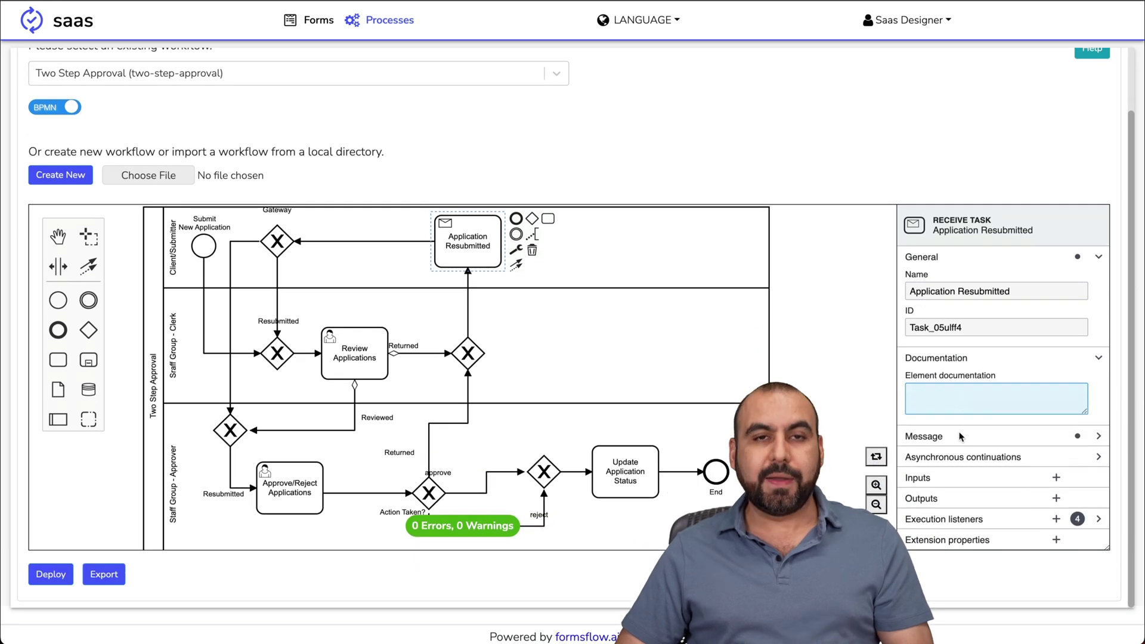
pyautogui.click(943, 439)
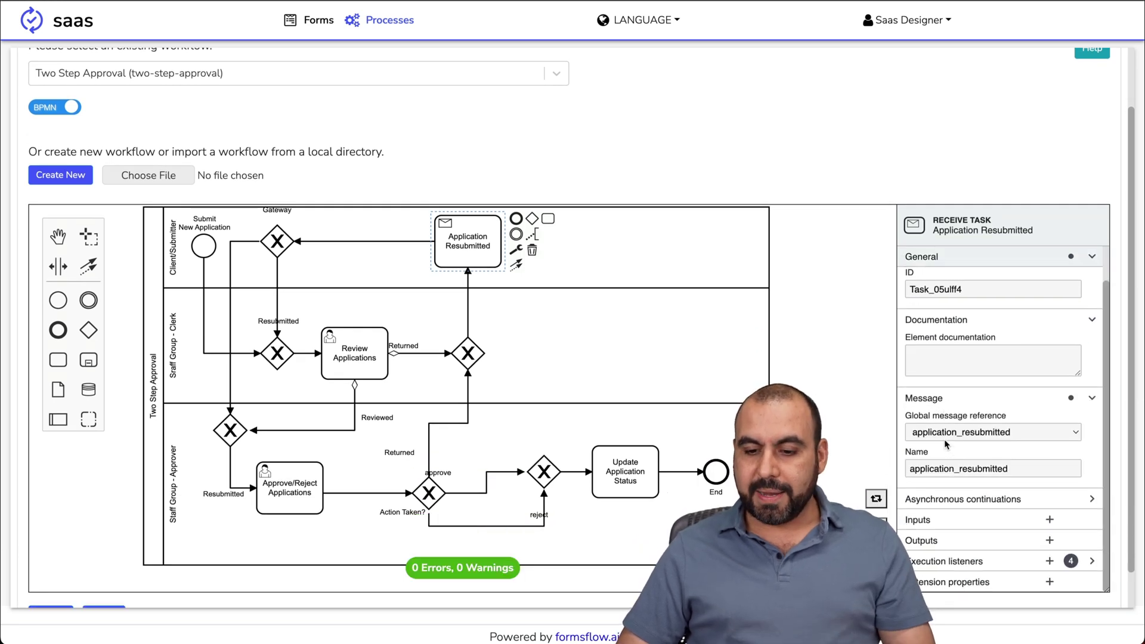
pyautogui.click(1003, 495)
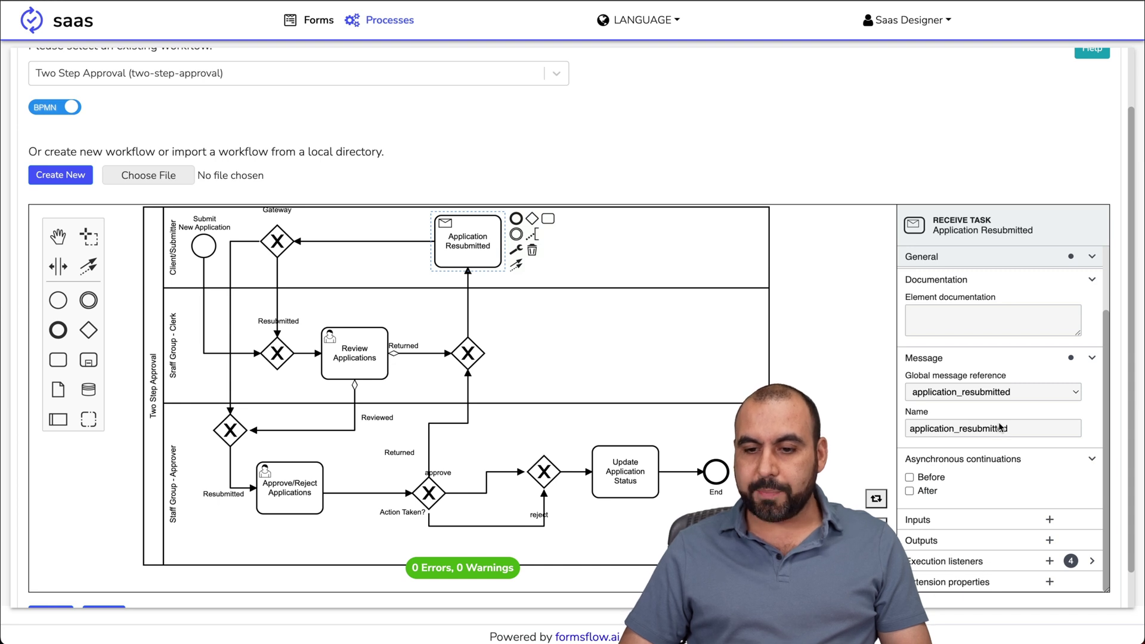
# Collapse those property sections and select the Submit New Application start event.
pyautogui.click(1098, 258)
pyautogui.click(1096, 258)
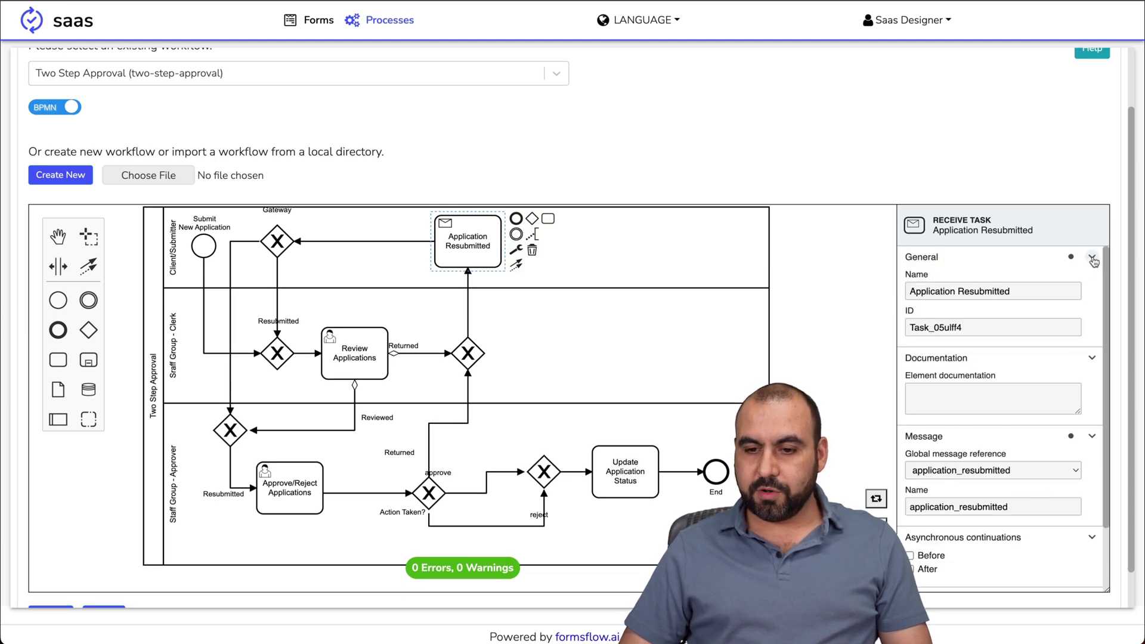
pyautogui.click(1046, 257)
pyautogui.click(1002, 279)
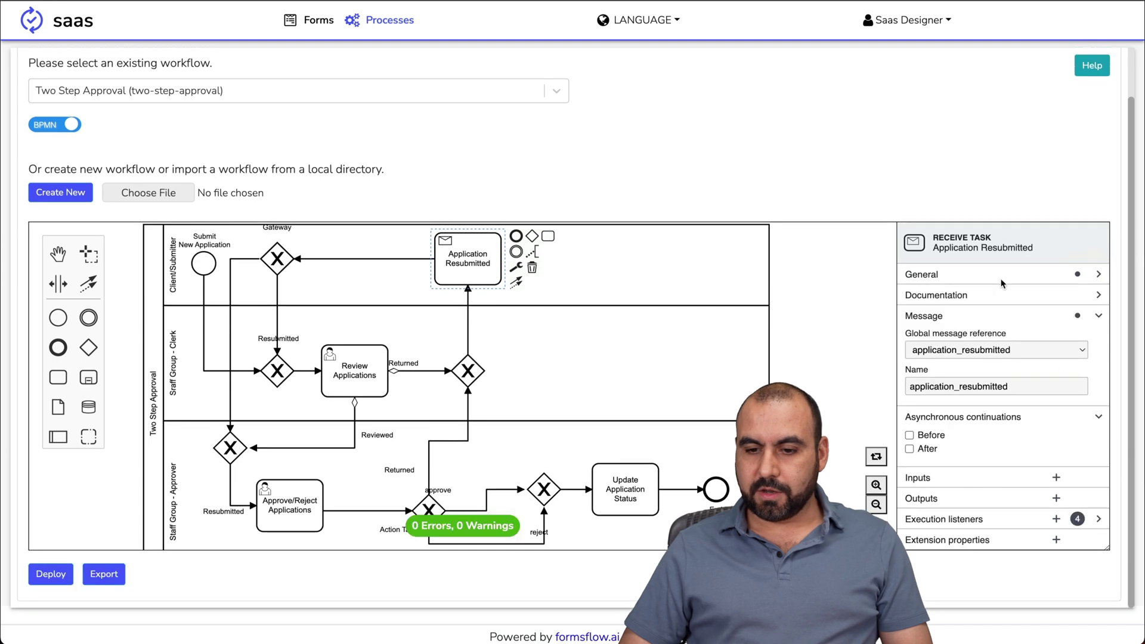
pyautogui.click(978, 317)
pyautogui.click(961, 376)
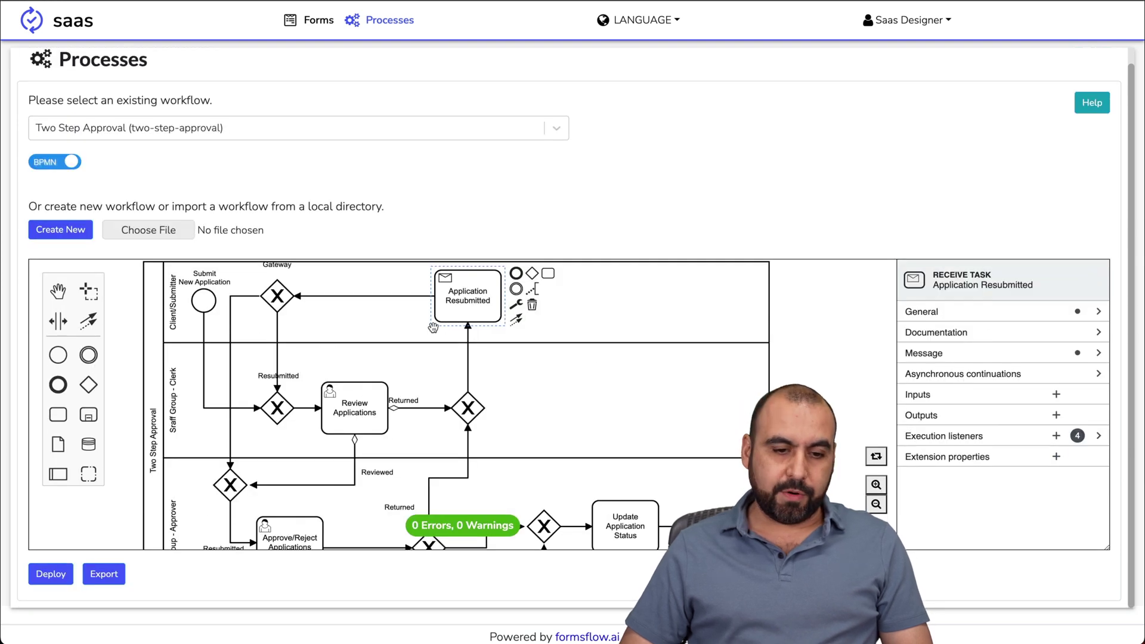
pyautogui.scroll(-5, 410, 414)
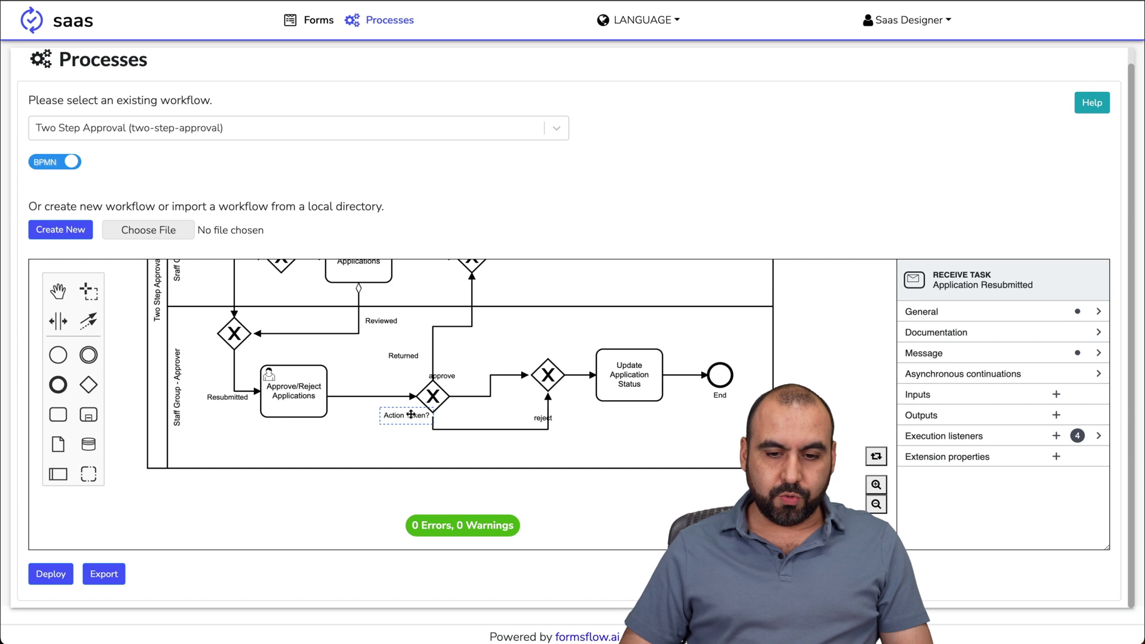
pyautogui.scroll(6, 411, 414)
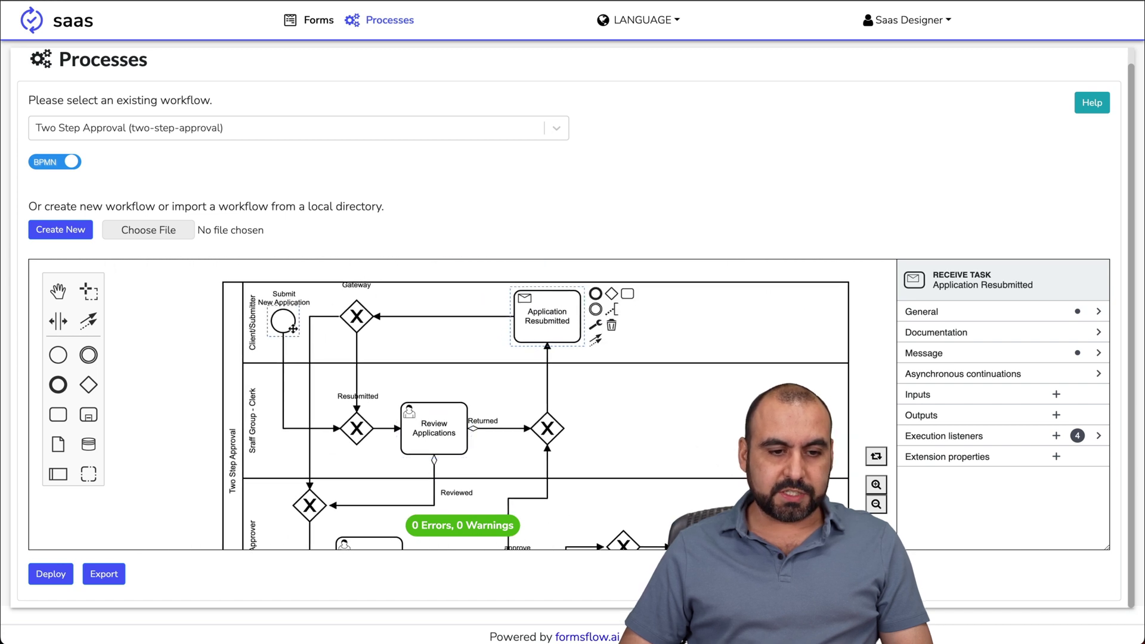
pyautogui.click(293, 329)
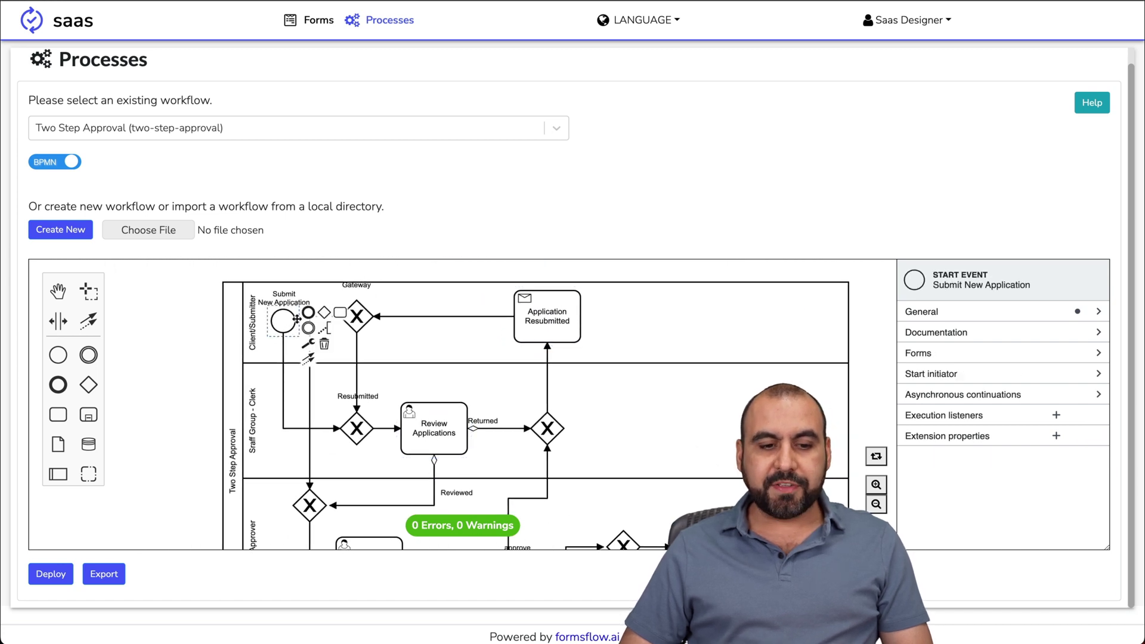
pyautogui.moveTo(290, 329); pyautogui.dragTo(283, 314)
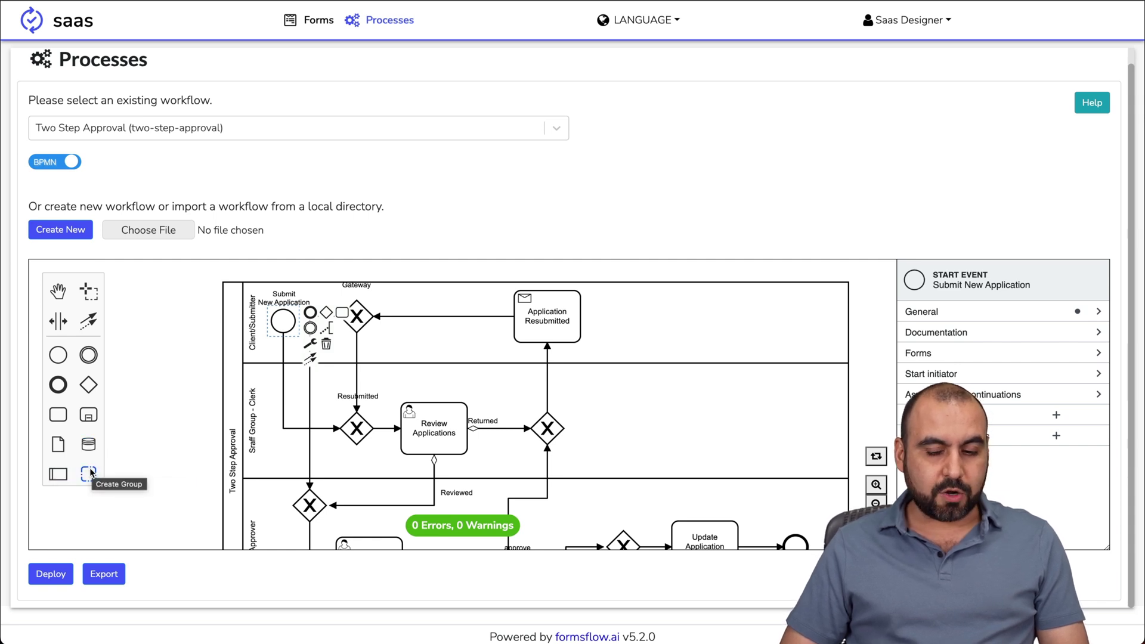
# Pan the Two Step Approval diagram to view another part.
pyautogui.moveTo(149, 456); pyautogui.dragTo(165, 464)
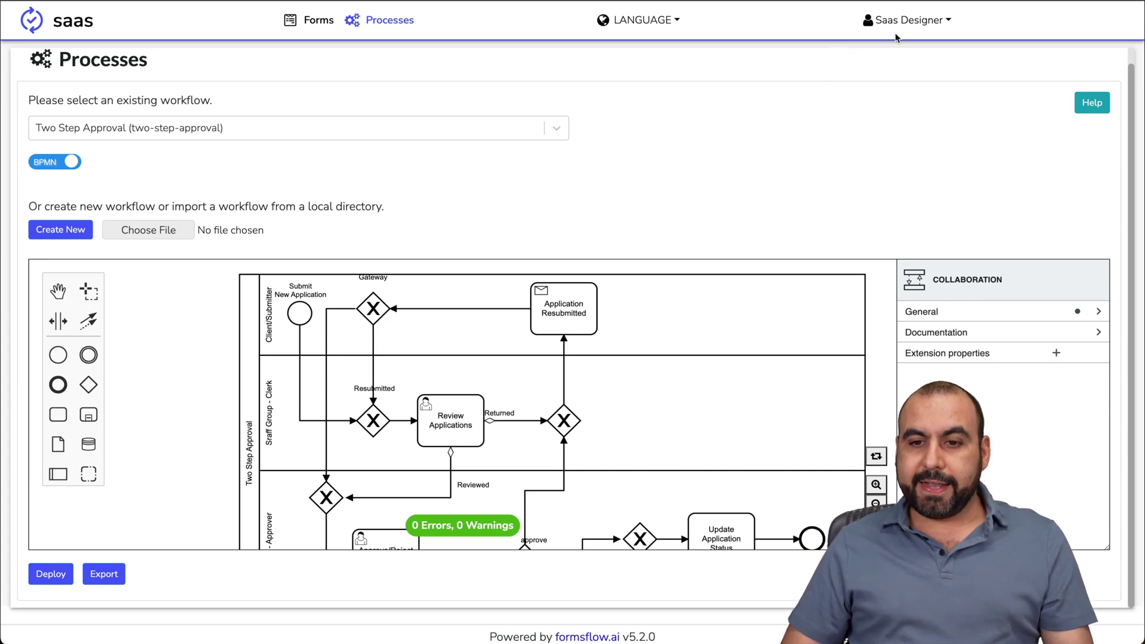
# Glance at the language options, then log out of the designer account.
pyautogui.click(909, 24)
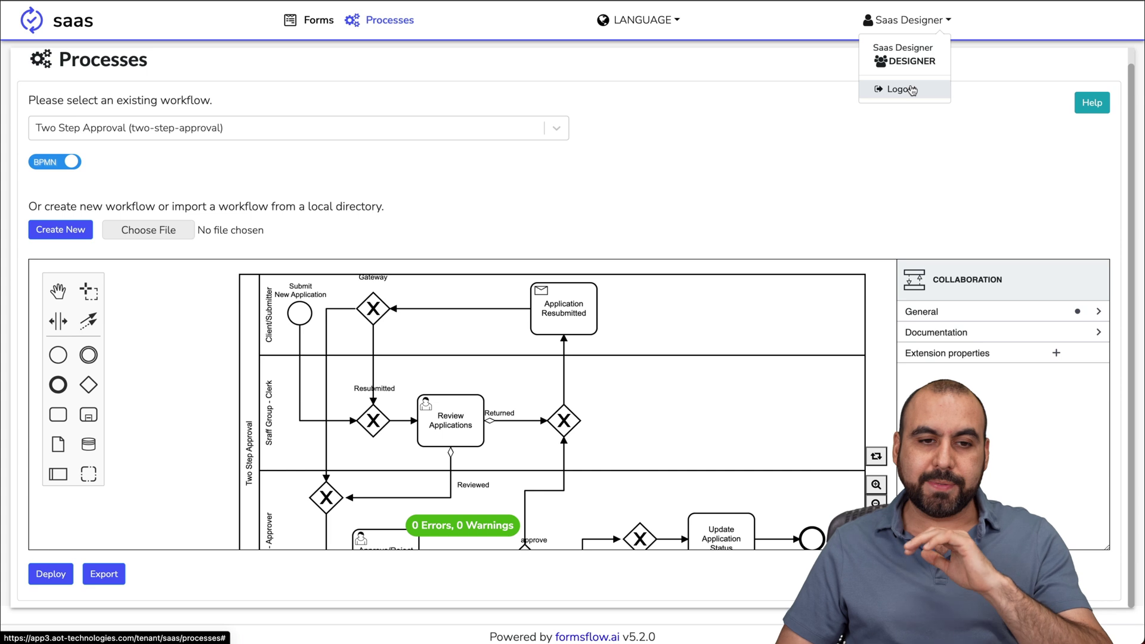
pyautogui.click(659, 30)
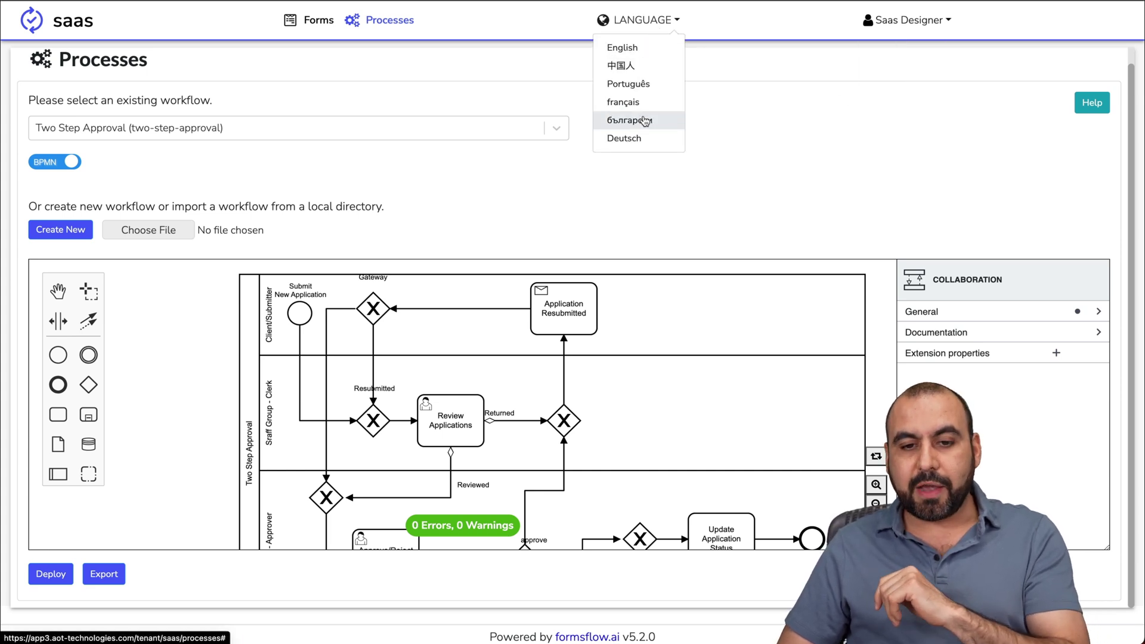
pyautogui.click(775, 121)
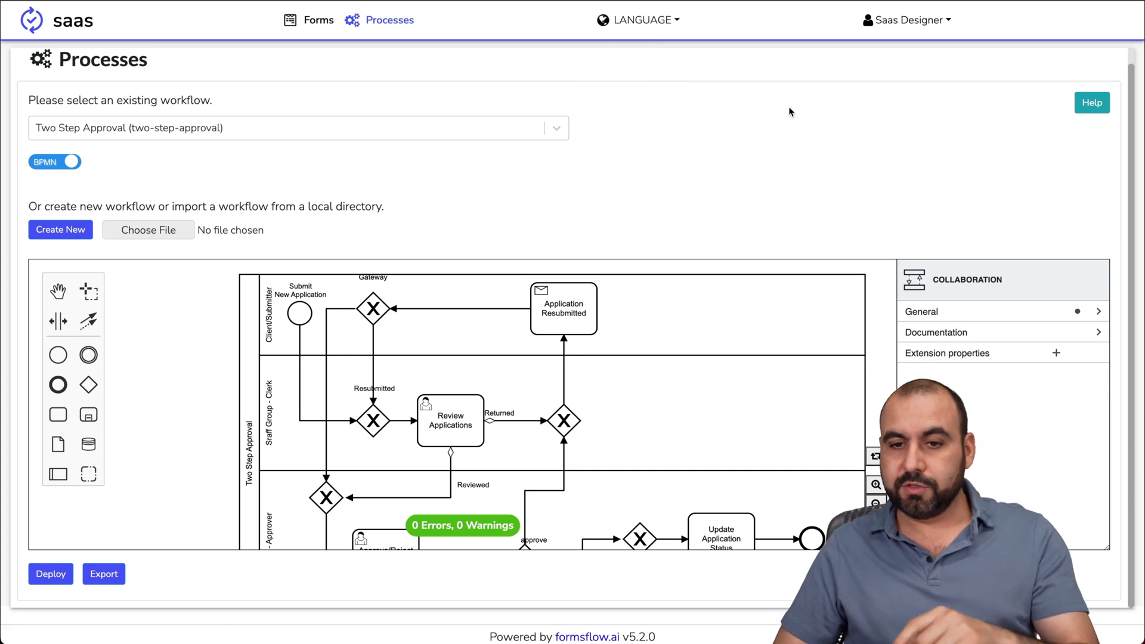
pyautogui.click(911, 21)
pyautogui.click(902, 89)
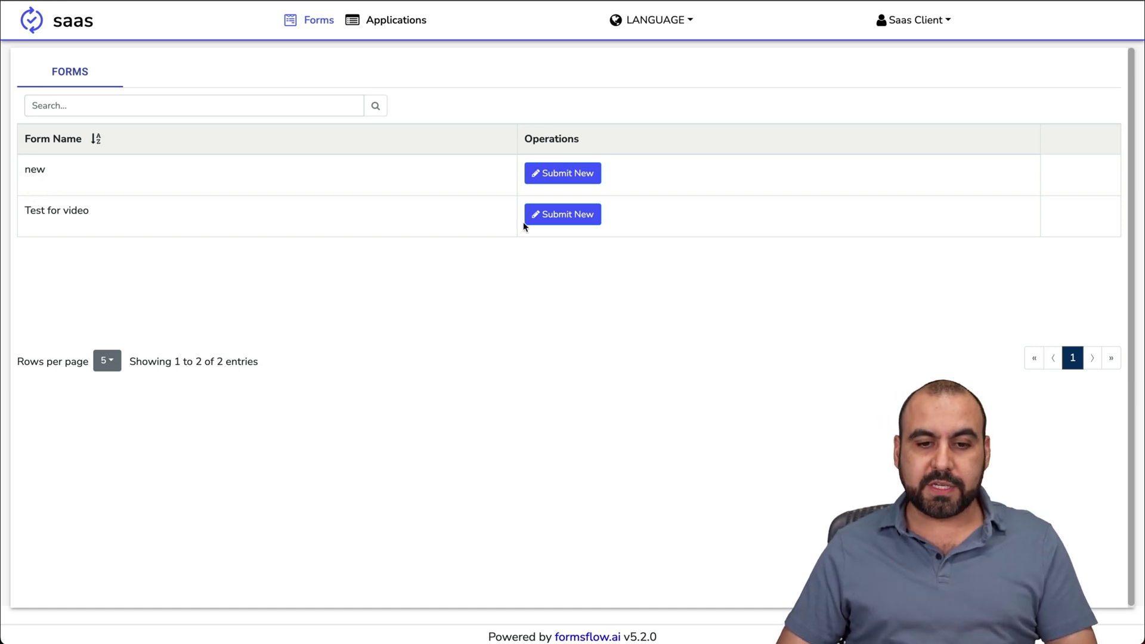
# Start a new Test for video submission, enter the applicant's name, and tick Checkbox and I love cockies.
pyautogui.click(549, 221)
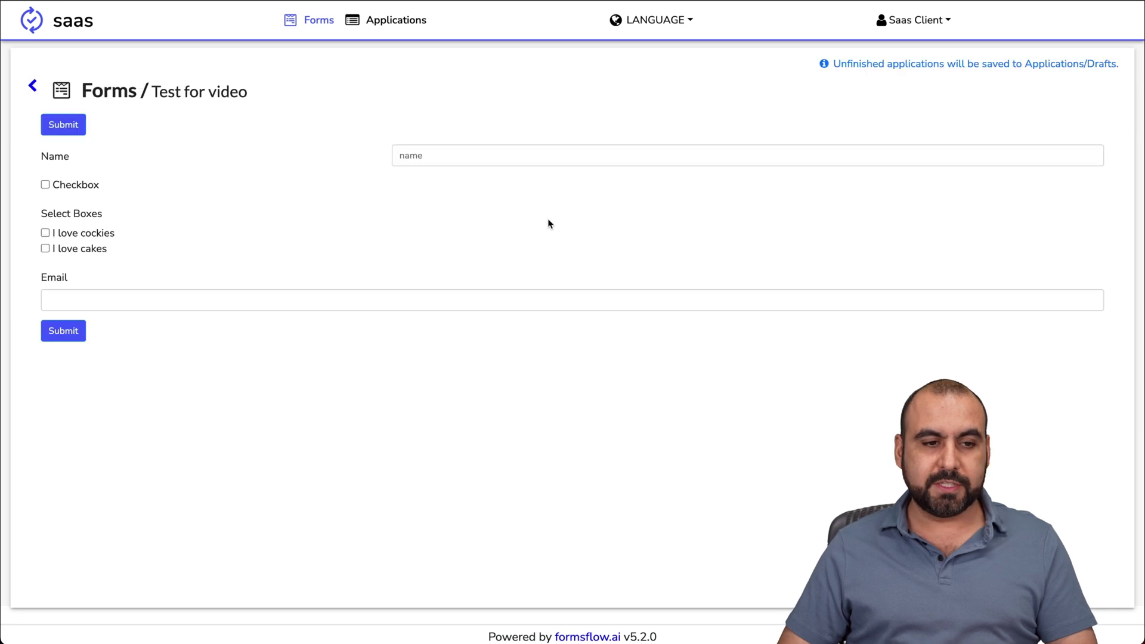
pyautogui.click(463, 161)
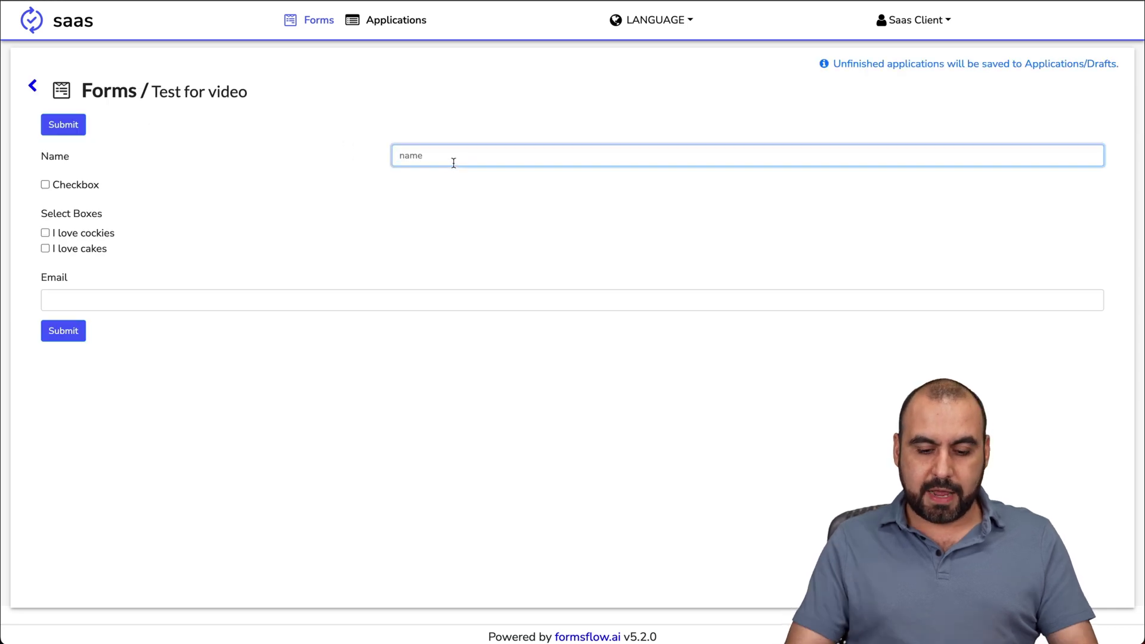
pyautogui.write('jorge aguilar')
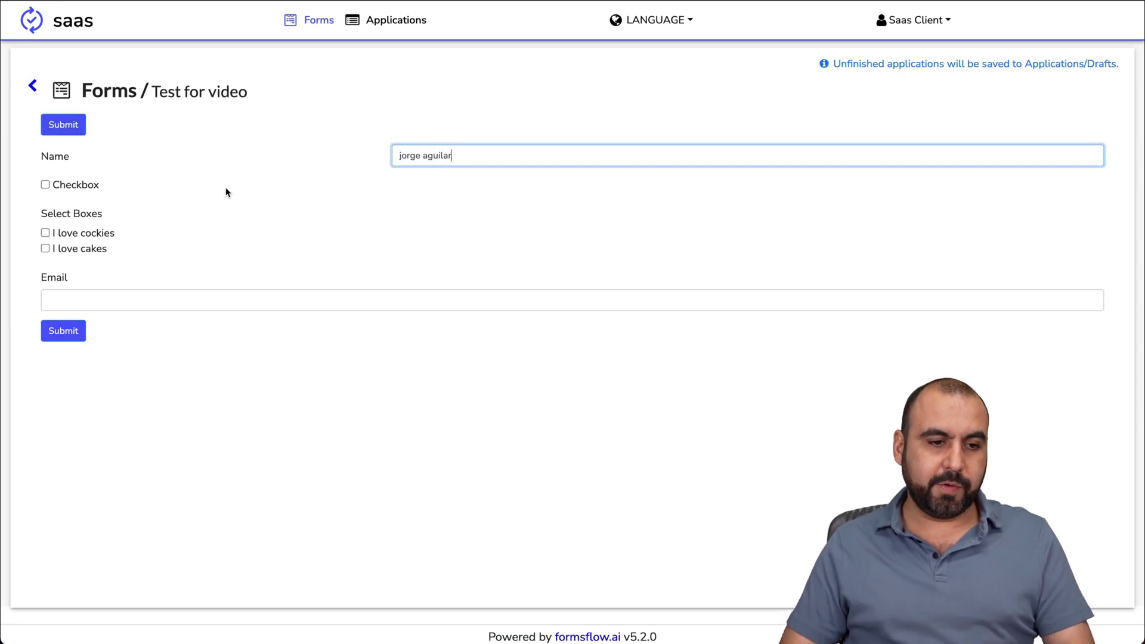
pyautogui.click(55, 186)
pyautogui.click(56, 235)
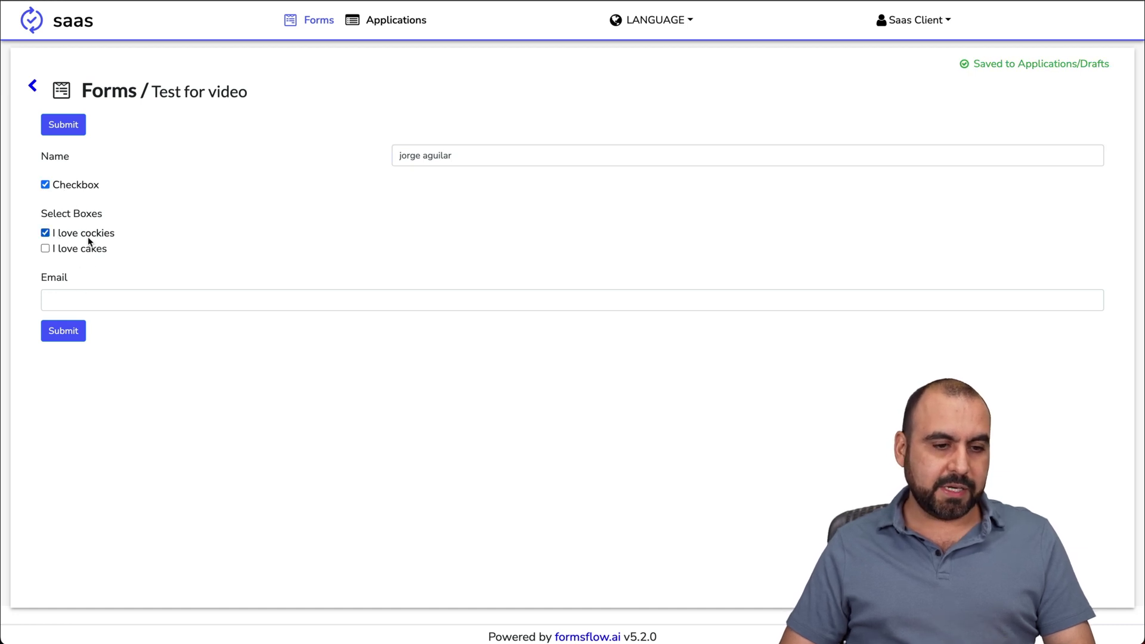
# Enter the contact's e-mail, submit the form, and view the client's applications list.
pyautogui.click(99, 300)
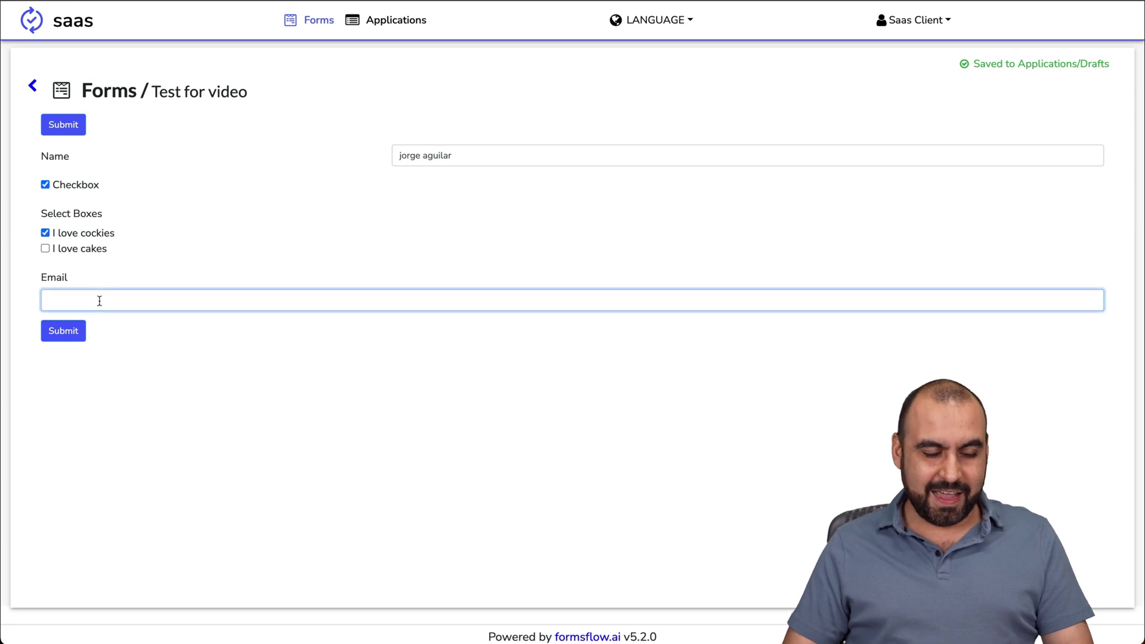
pyautogui.write('s')
pyautogui.click(77, 328)
pyautogui.click(69, 333)
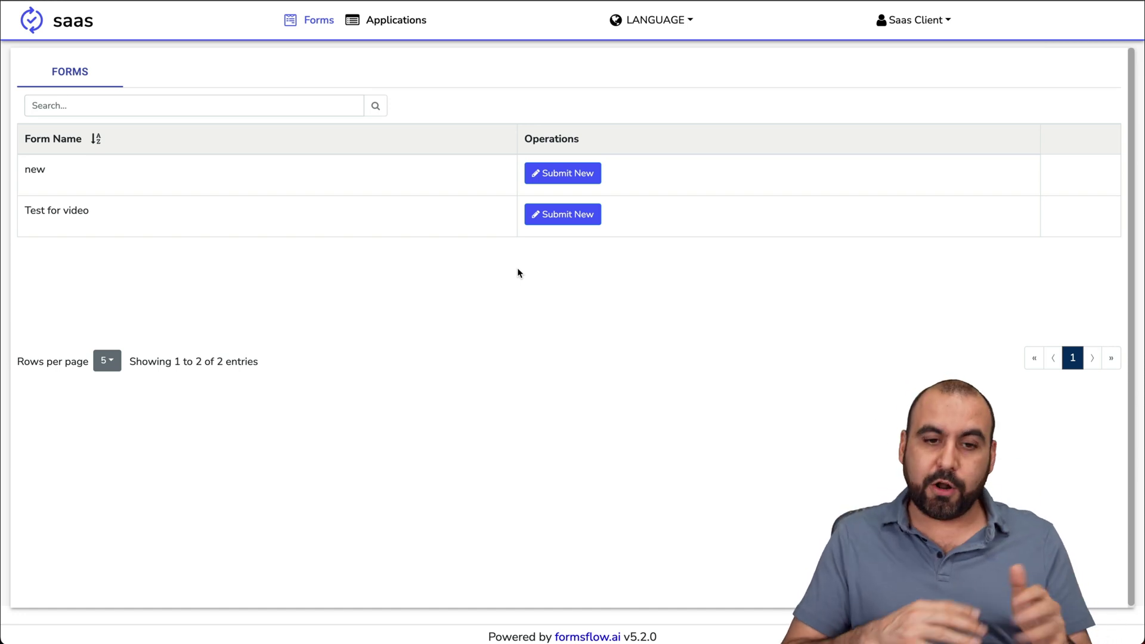
pyautogui.click(392, 18)
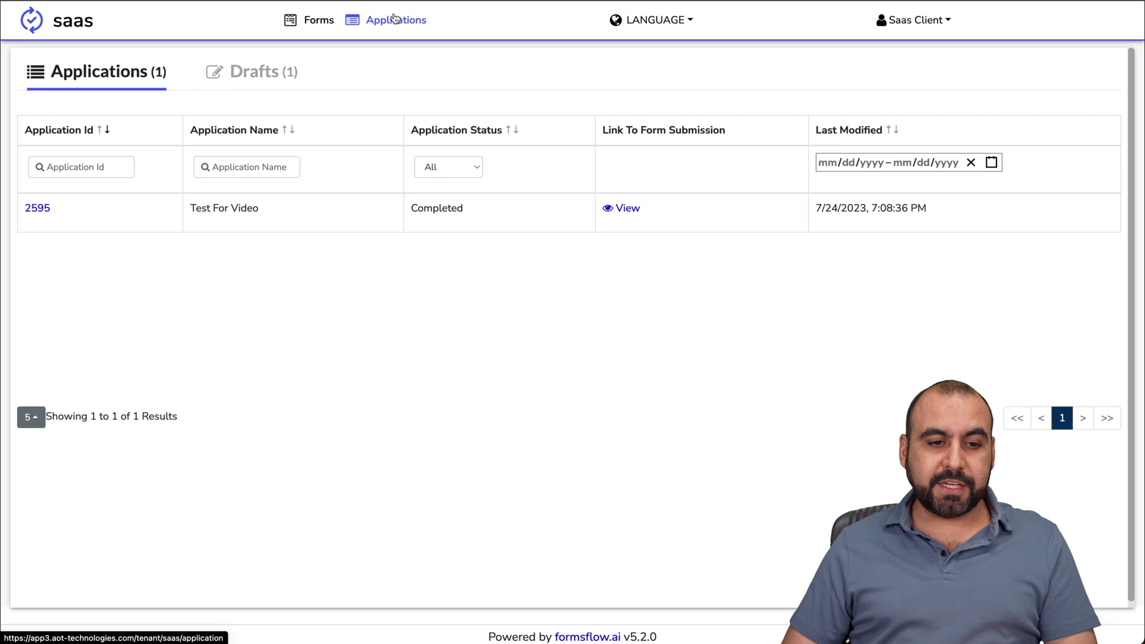
pyautogui.click(37, 208)
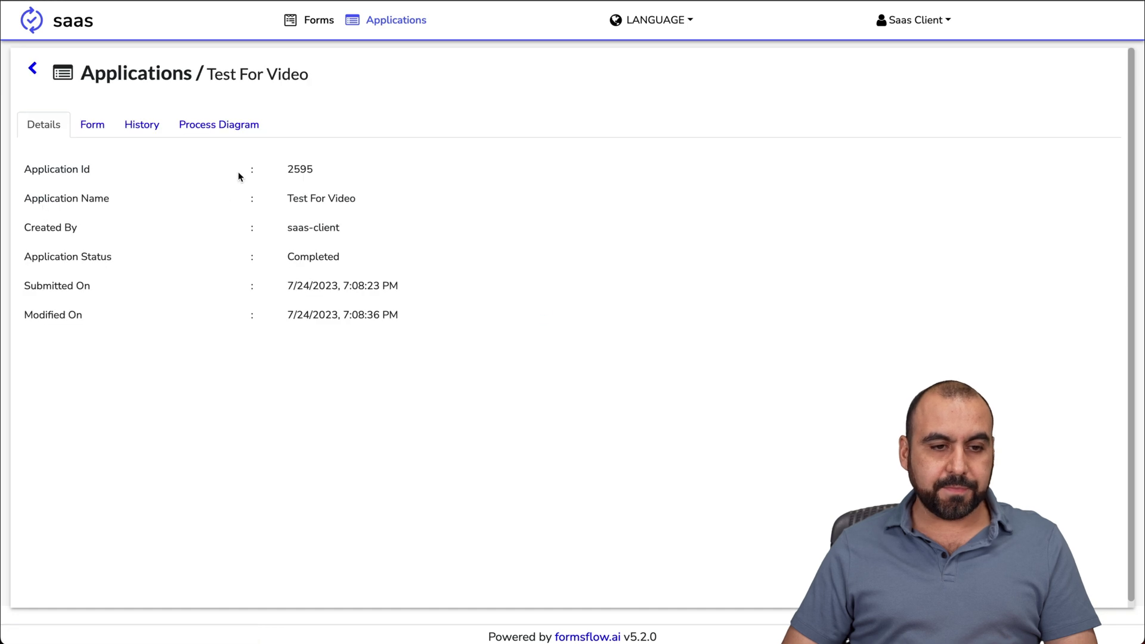
pyautogui.click(93, 125)
pyautogui.click(149, 125)
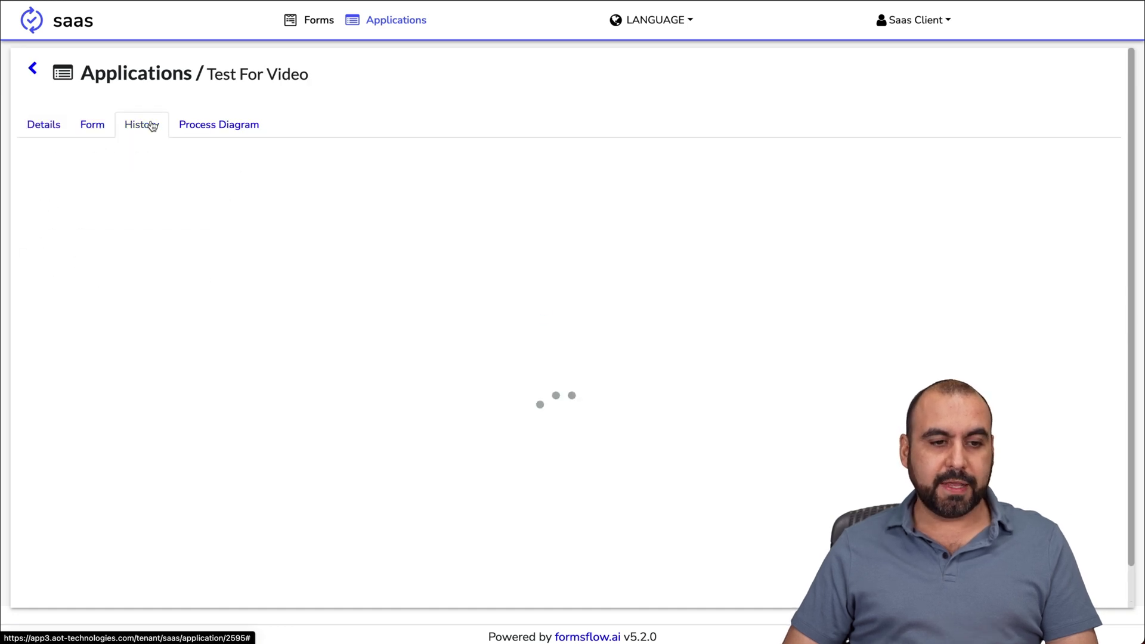
pyautogui.click(205, 125)
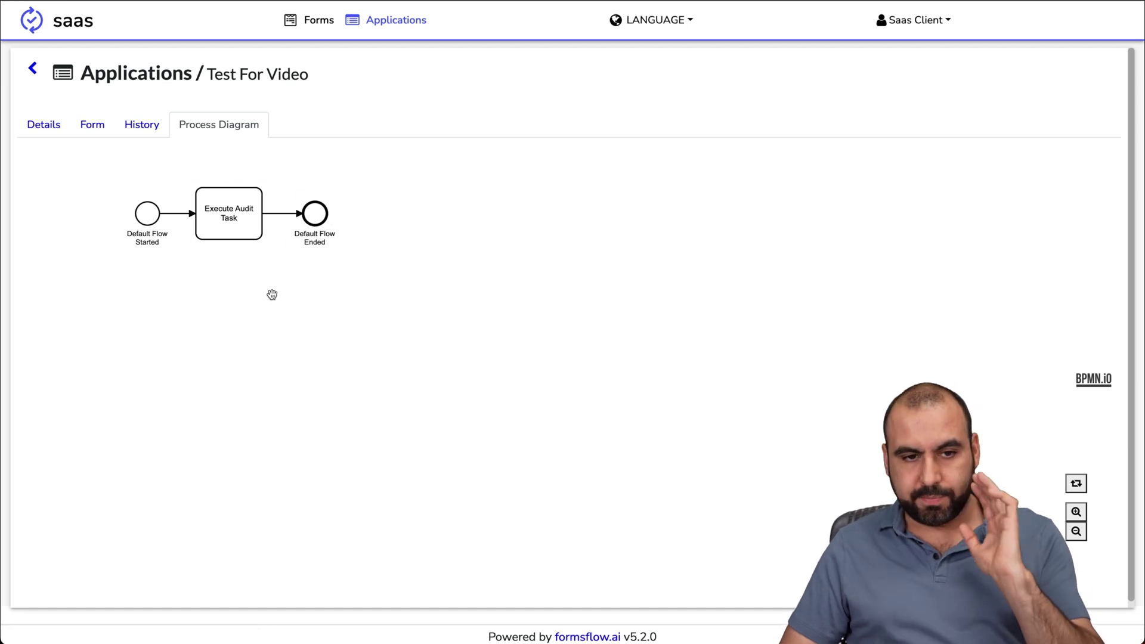
pyautogui.click(203, 221)
pyautogui.click(43, 125)
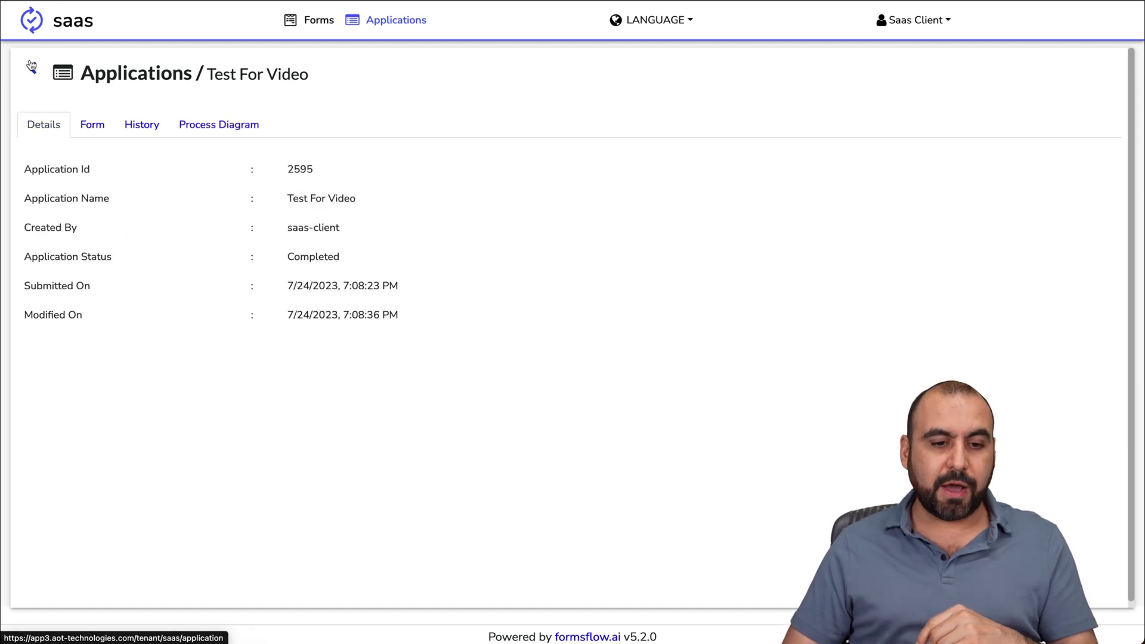
pyautogui.click(33, 68)
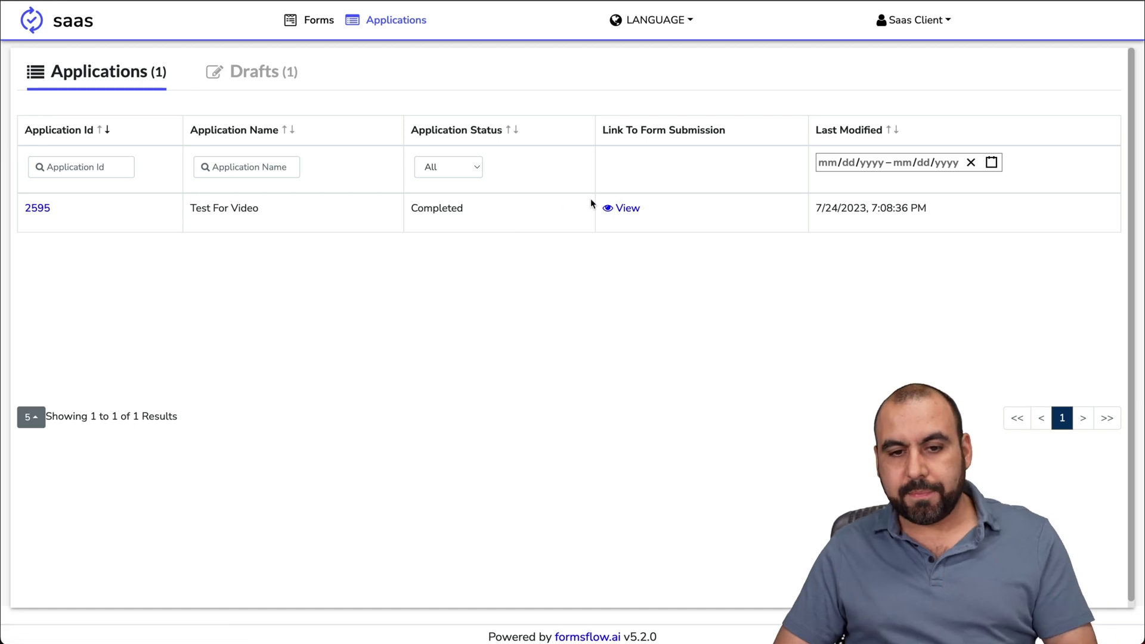
pyautogui.click(626, 211)
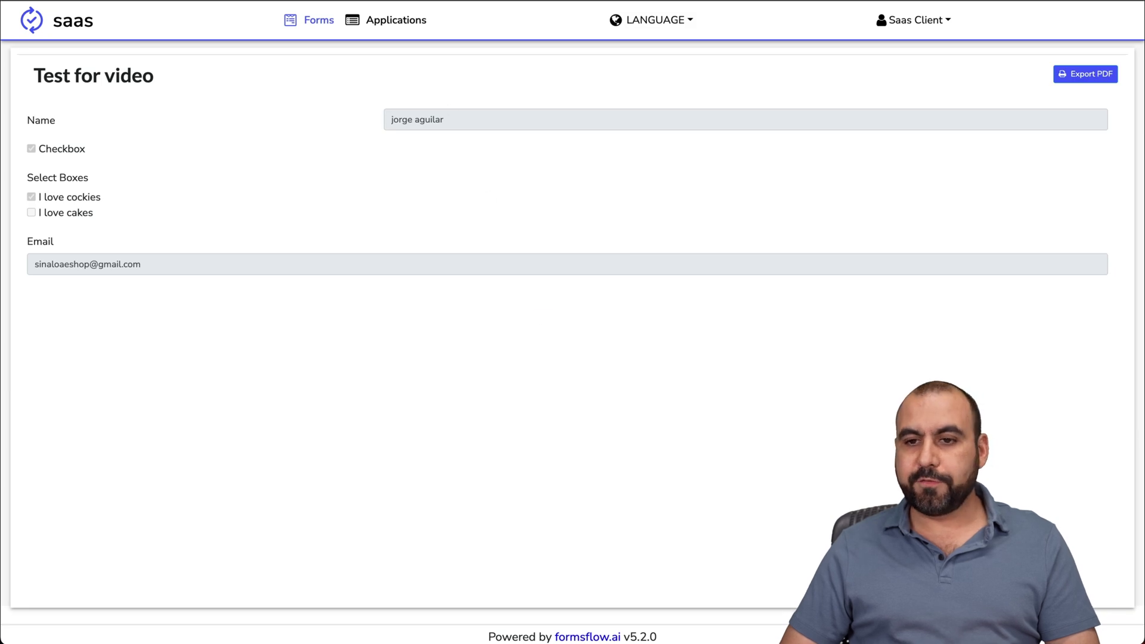
pyautogui.hotkey('alt', 'Left')
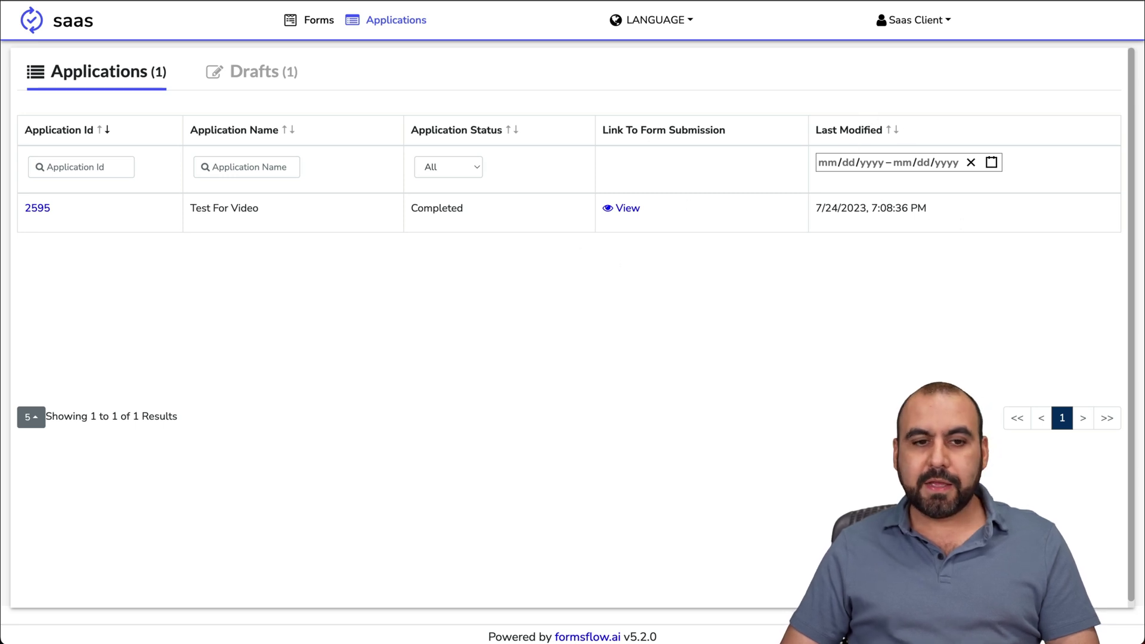
pyautogui.click(311, 20)
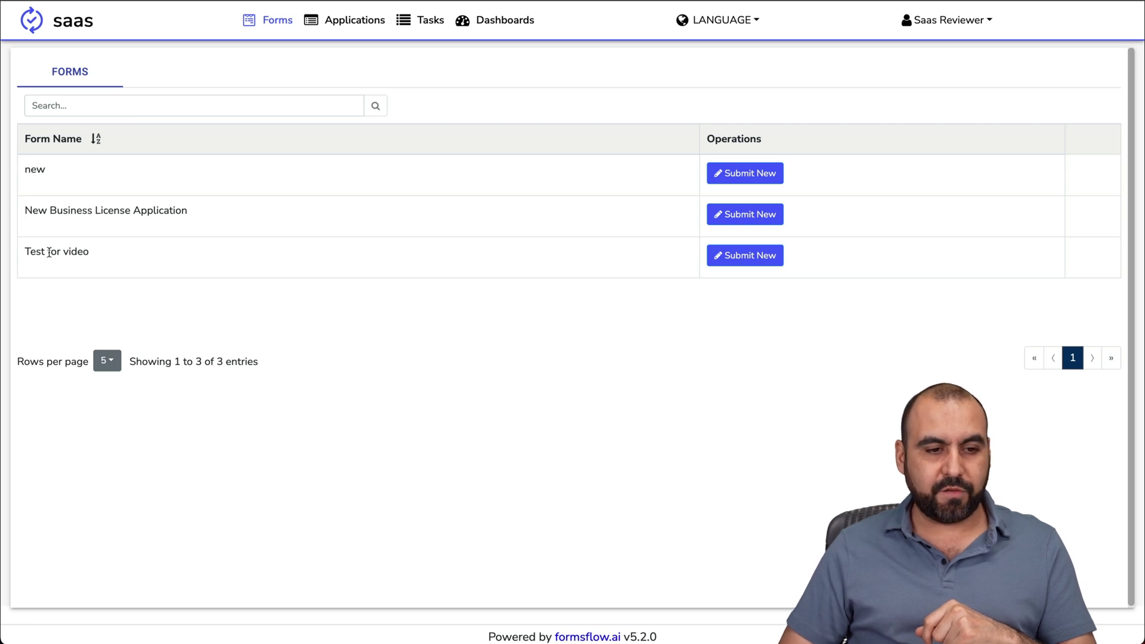
# As reviewer, open a new Test for video submission, then return to the Applications list.
pyautogui.click(721, 254)
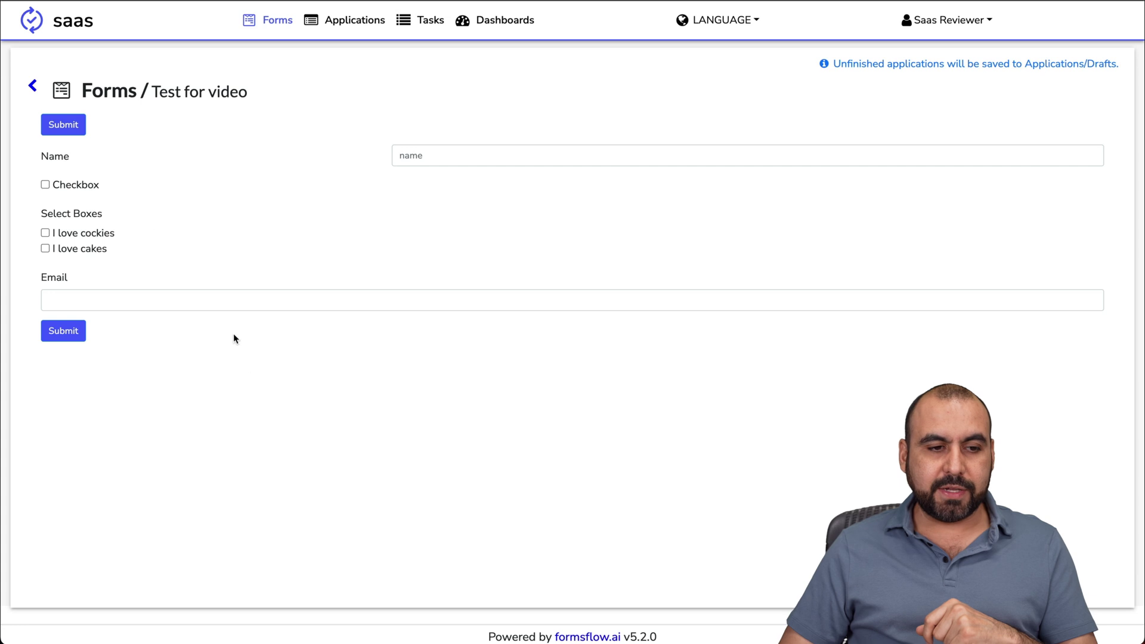
pyautogui.hscroll(-5, 228, 222)
pyautogui.click(353, 19)
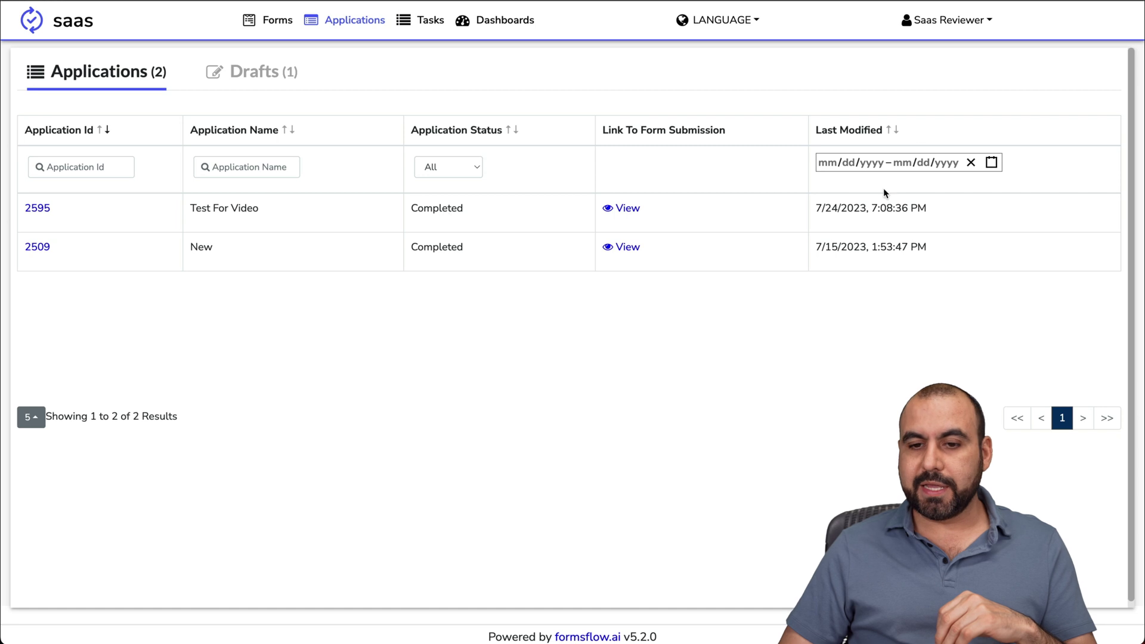
# Check the reviewer's Tasks, then view the new form's submission status chart in Dashboards.
pyautogui.click(421, 25)
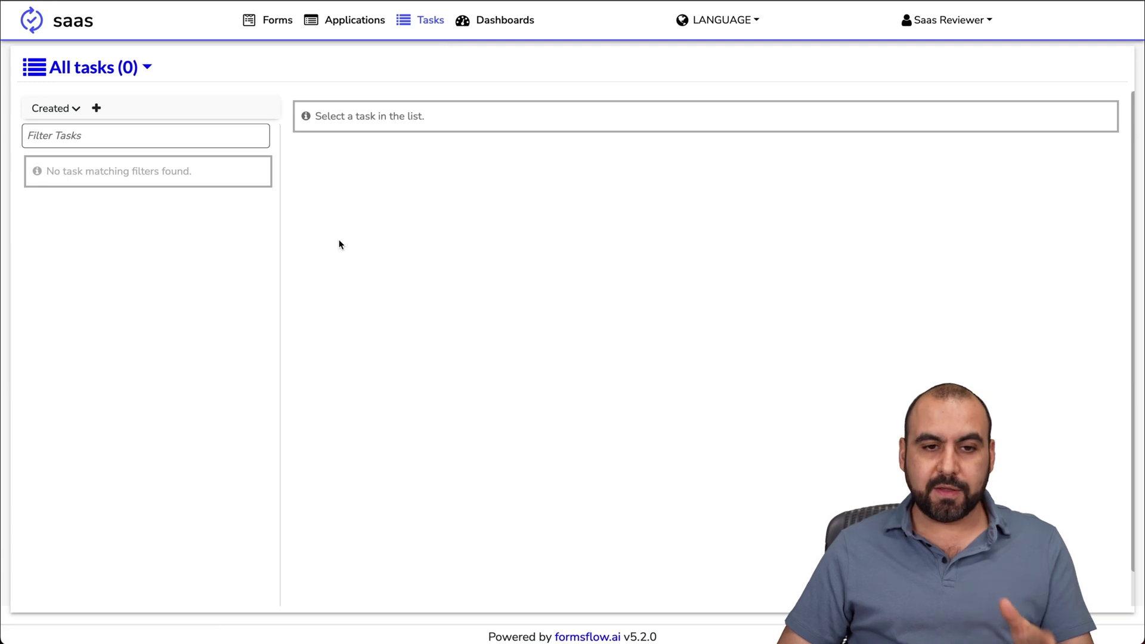
pyautogui.click(501, 23)
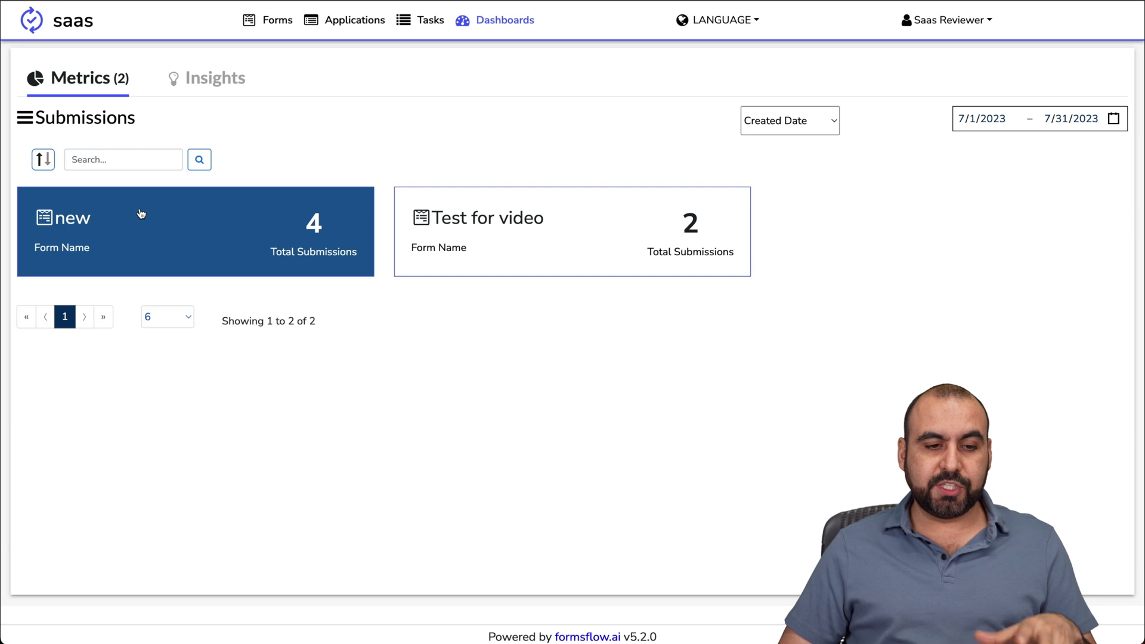
pyautogui.click(86, 227)
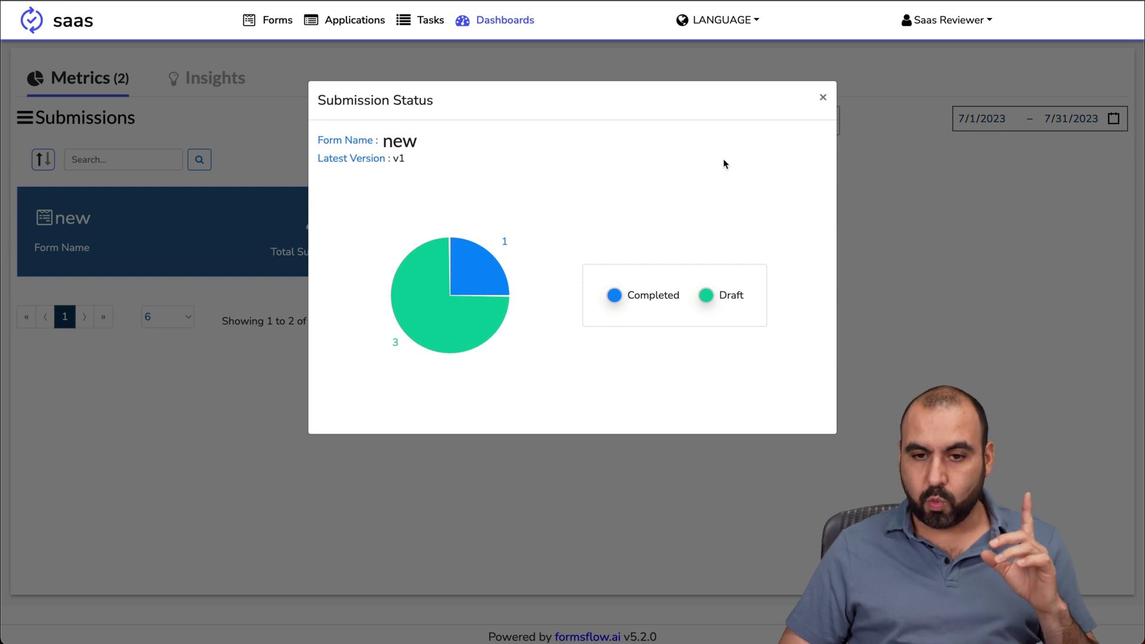
pyautogui.click(823, 97)
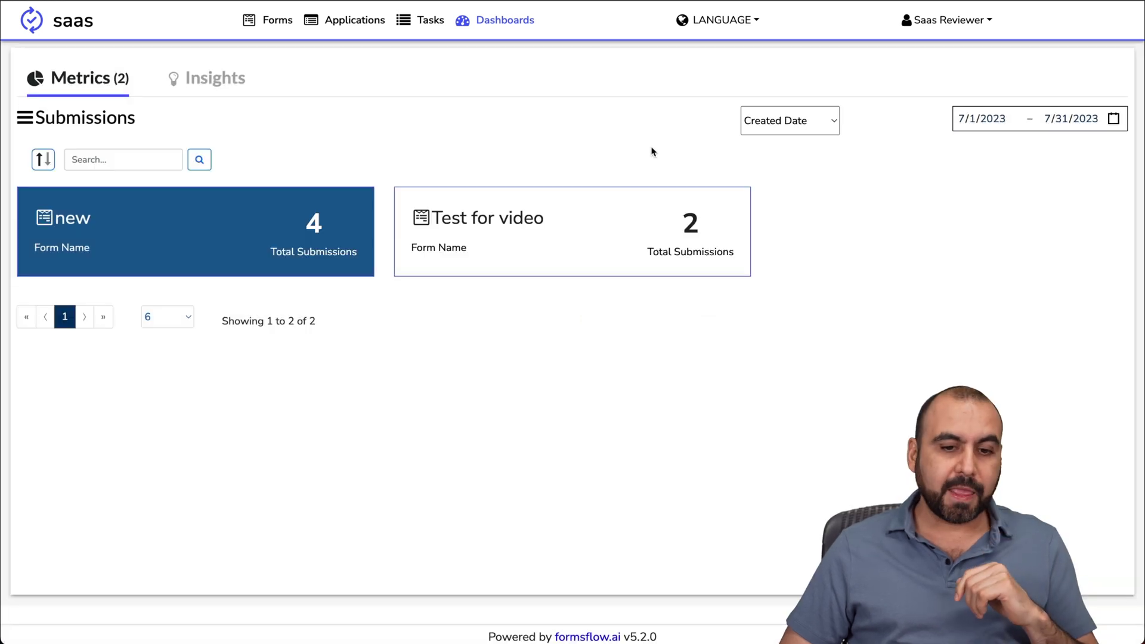
# View the Test for video submission status chart, check Insights, and return to Metrics.
pyautogui.click(516, 225)
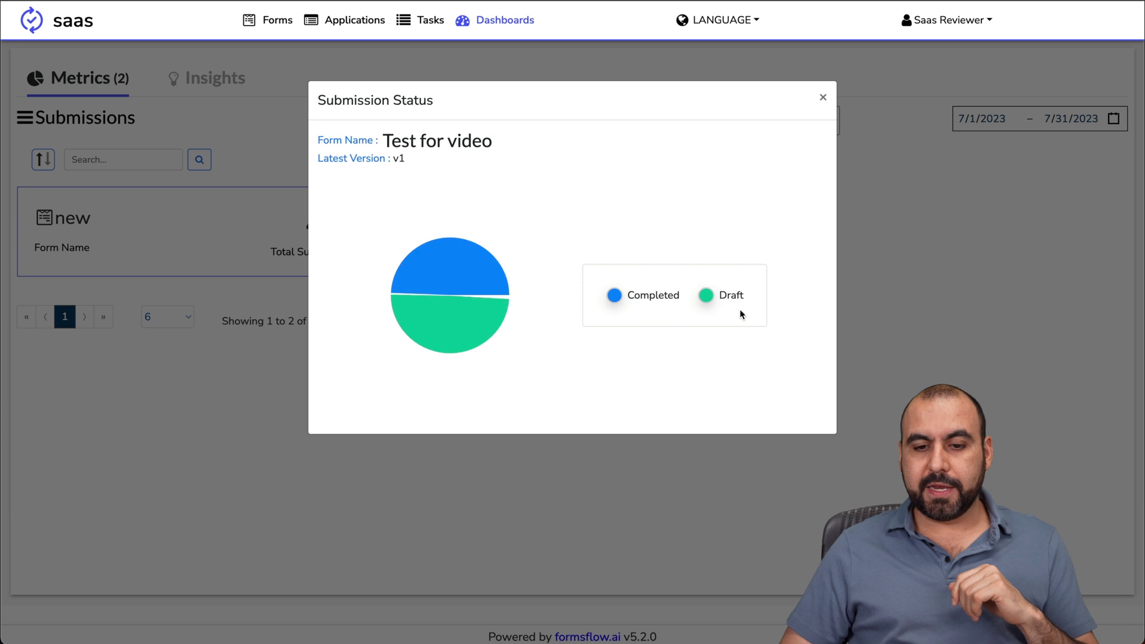
pyautogui.click(823, 97)
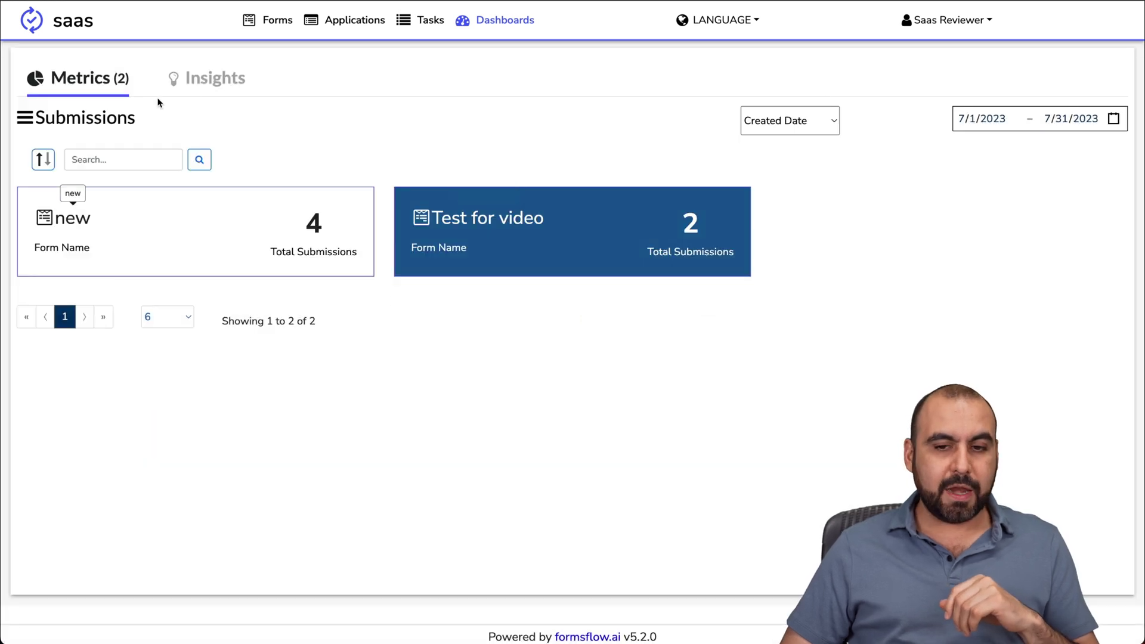
pyautogui.click(209, 89)
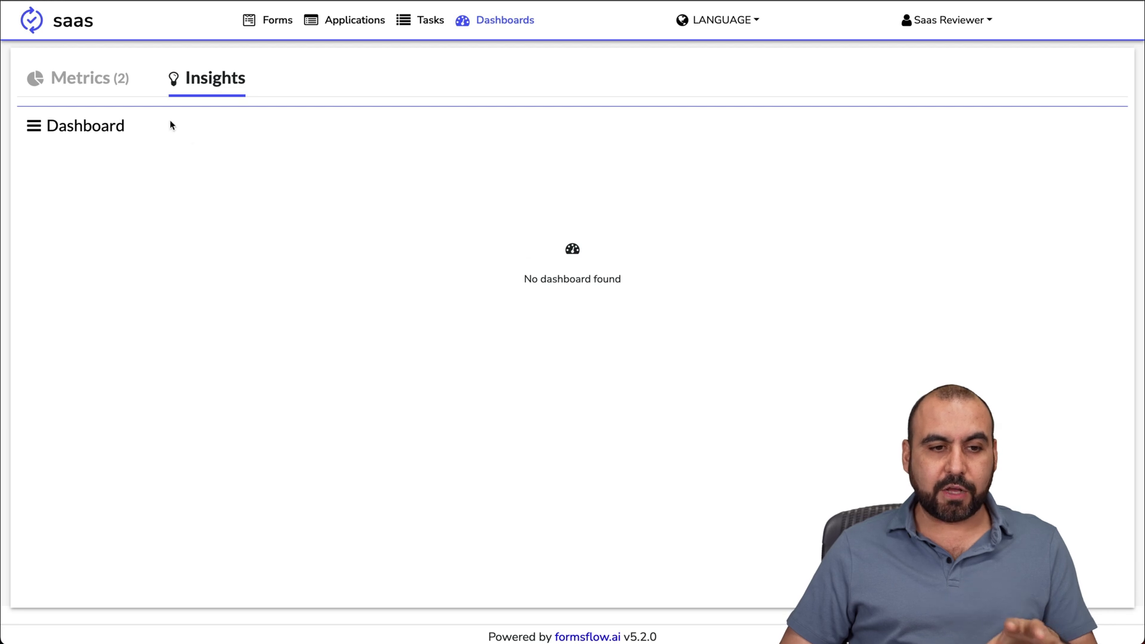
pyautogui.click(103, 82)
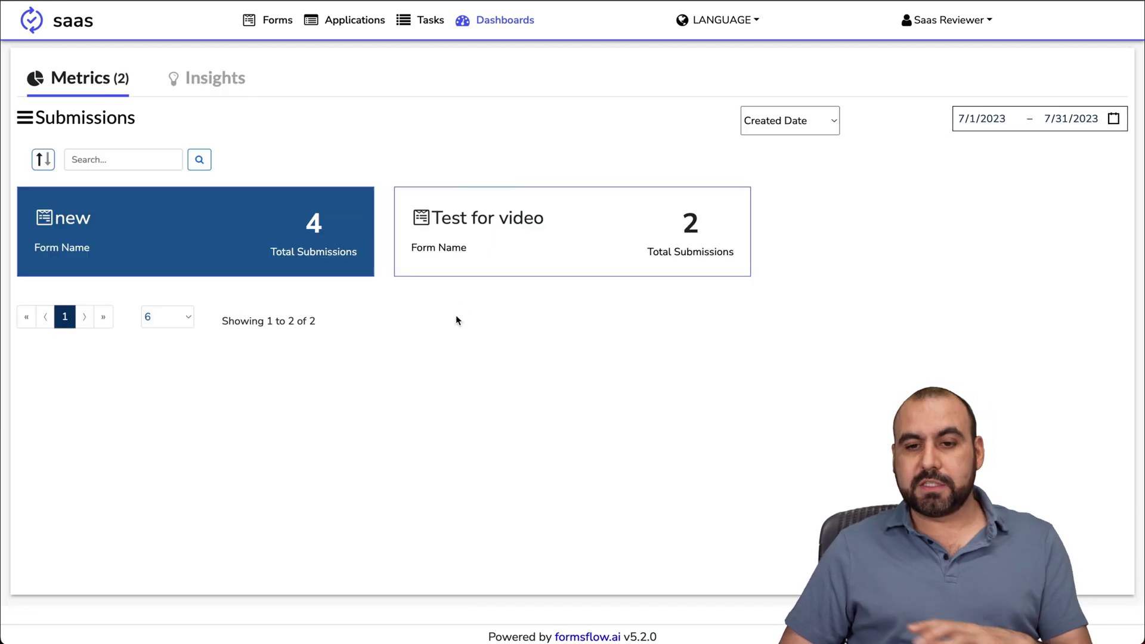